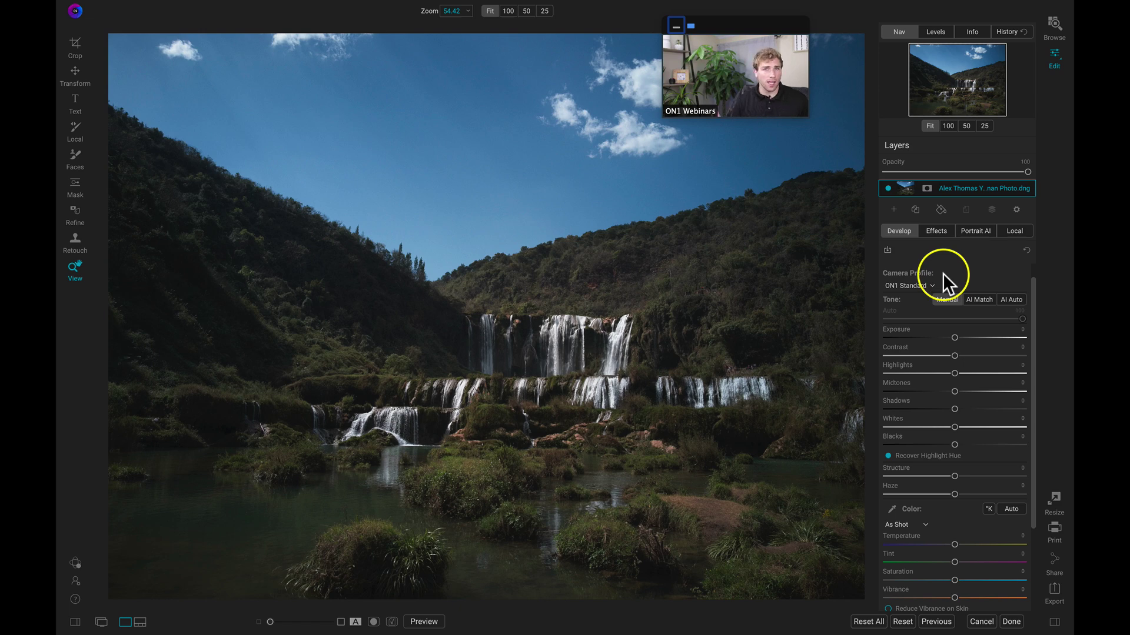
# - Apply the ON1 Landscape camera profile to the waterfall photo
pyautogui.click(931, 285)
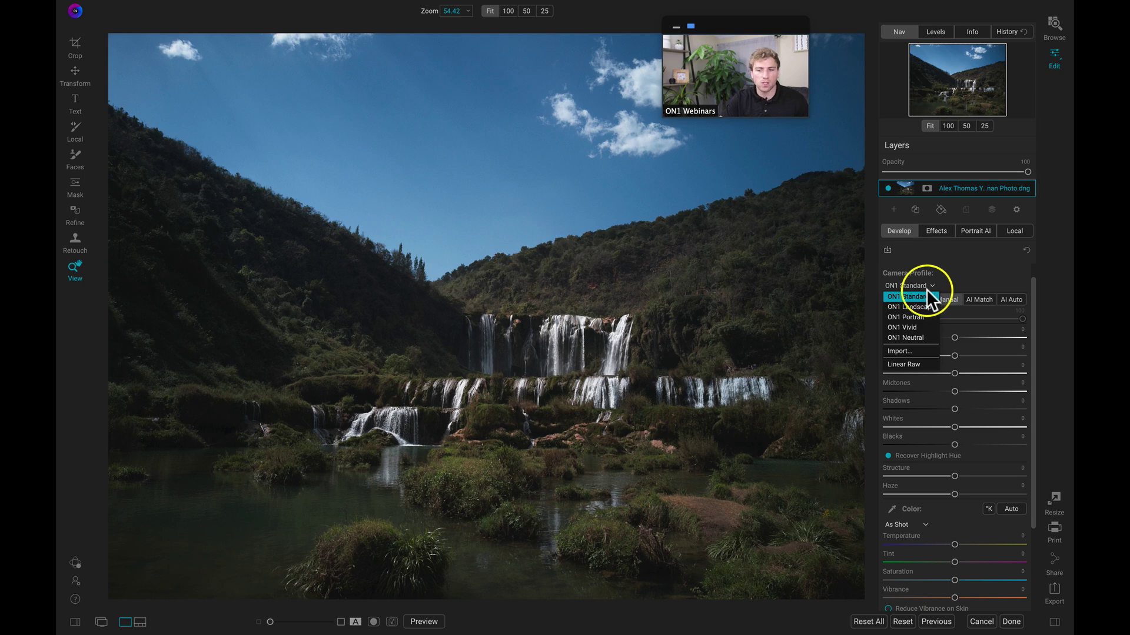
pyautogui.click(918, 306)
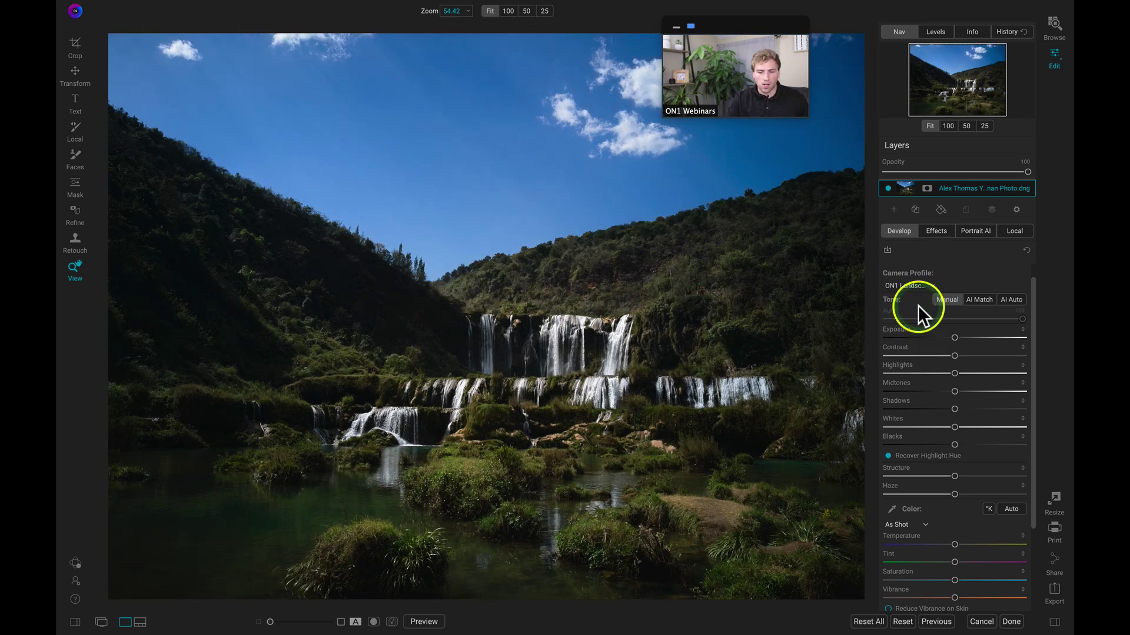
pyautogui.press('XF86MonBrightnessUp')
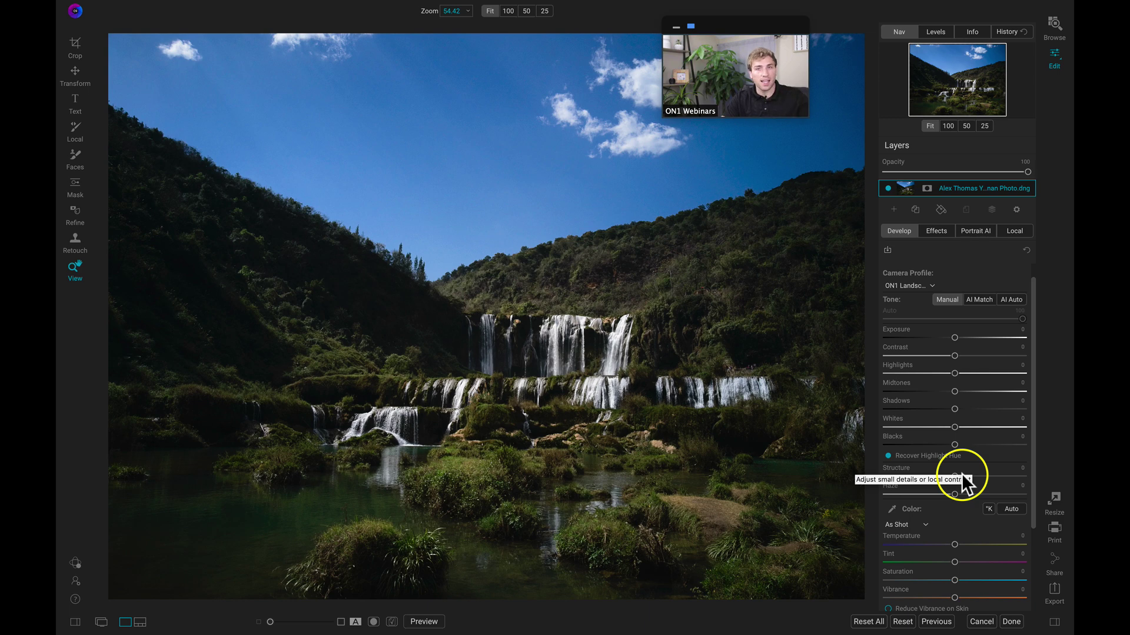
# - Raise the midtones to 16 and compare the edited photo with the original
pyautogui.moveTo(954, 390); pyautogui.dragTo(972, 390)
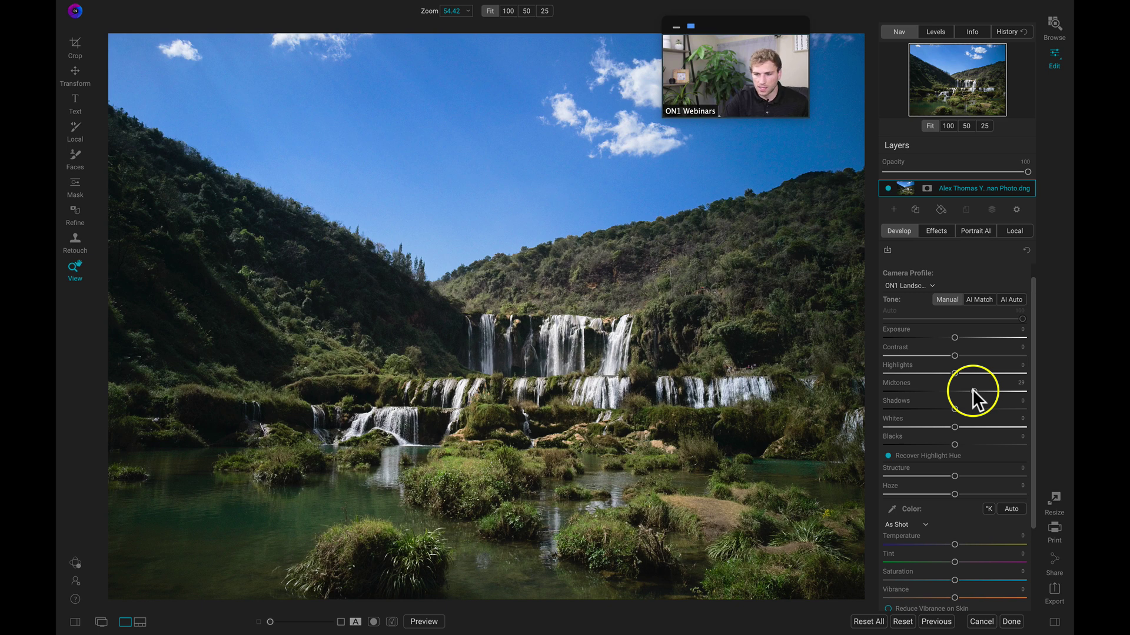
pyautogui.moveTo(970, 391); pyautogui.dragTo(964, 391)
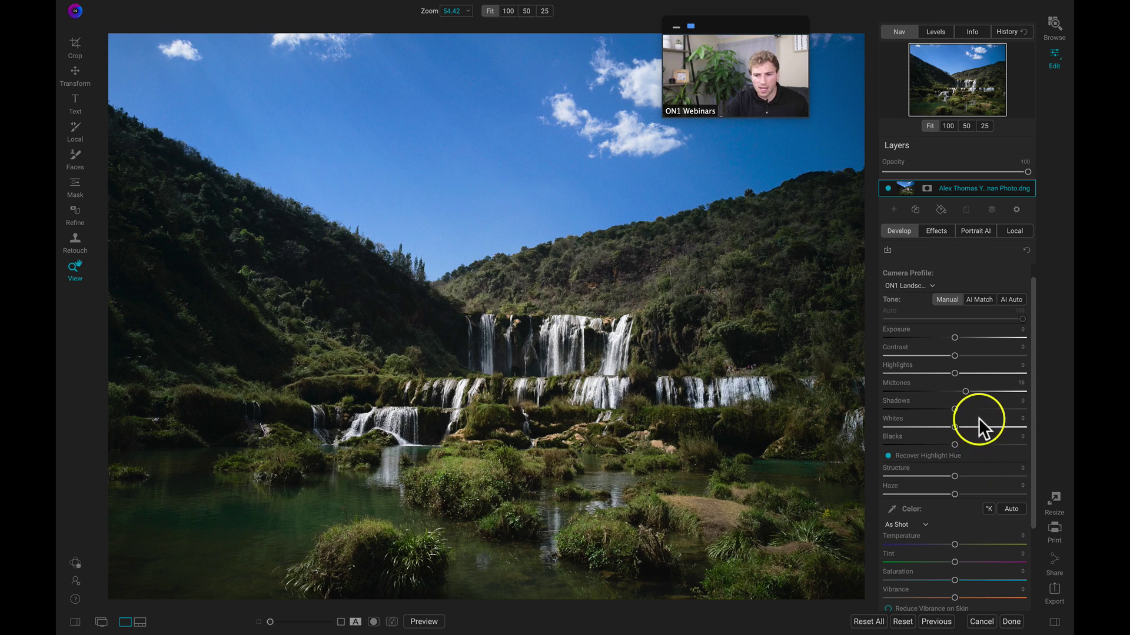
pyautogui.scroll(-1, 979, 419)
pyautogui.scroll(-3, 979, 419)
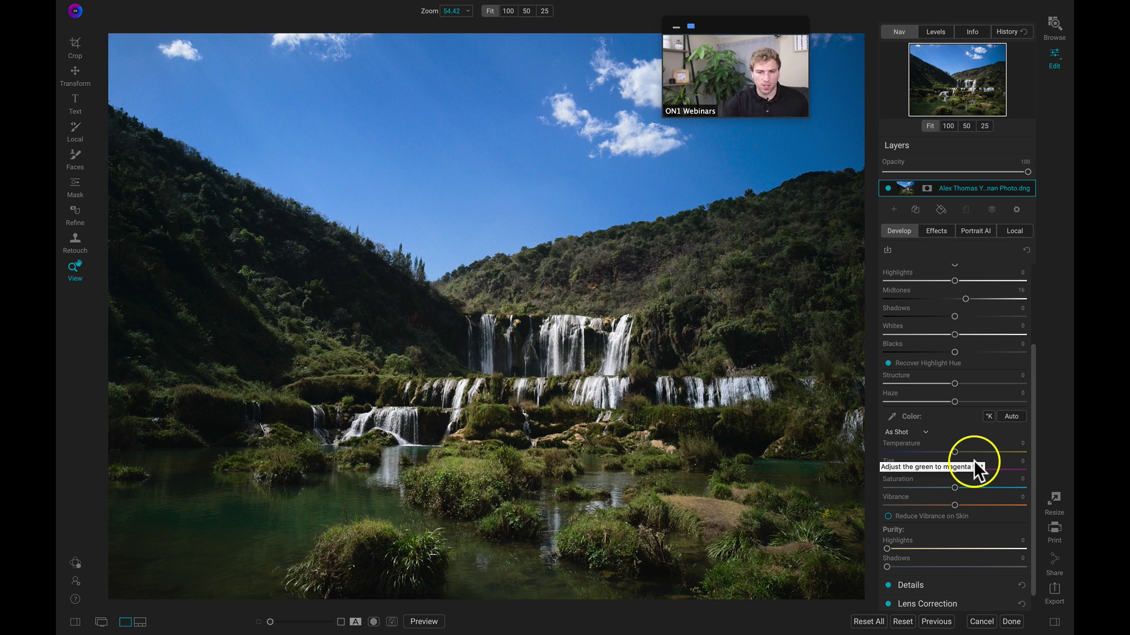
pyautogui.hotkey('ctrl', 'p')
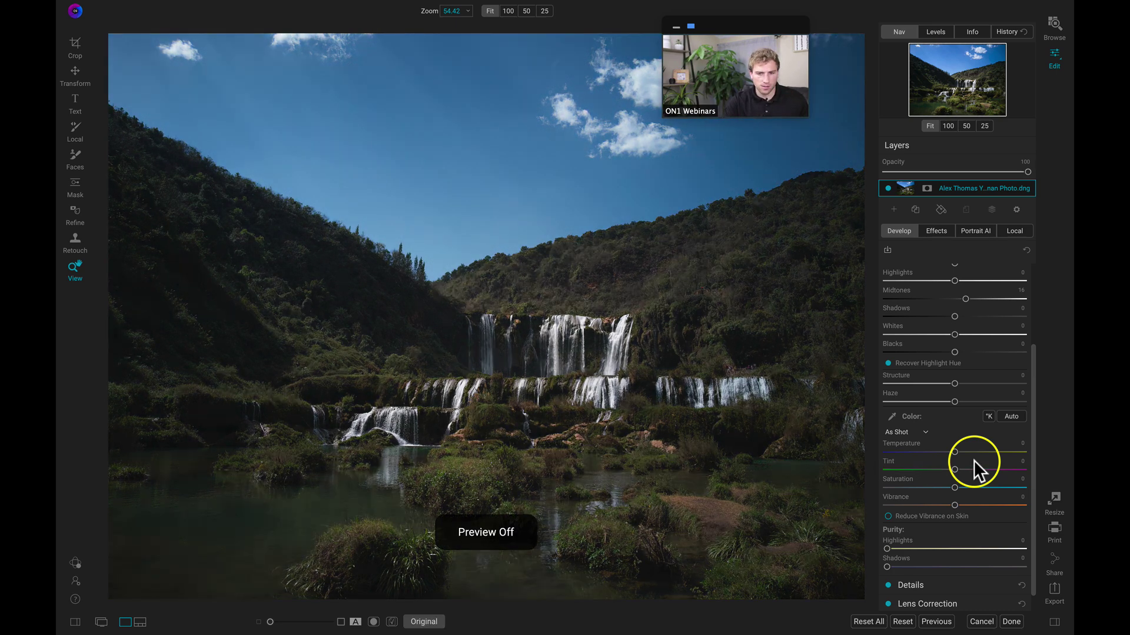
pyautogui.hotkey('ctrl', 'p')
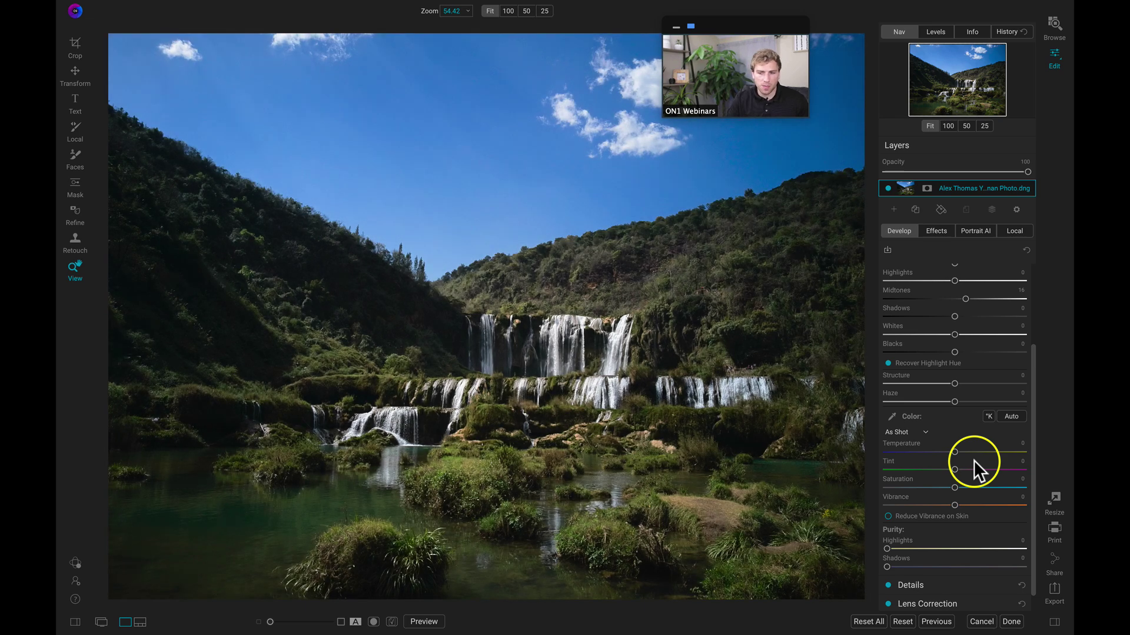
# - Raise the vibrance to 22 and compare the edited photo with the original
pyautogui.scroll(3, 969, 362)
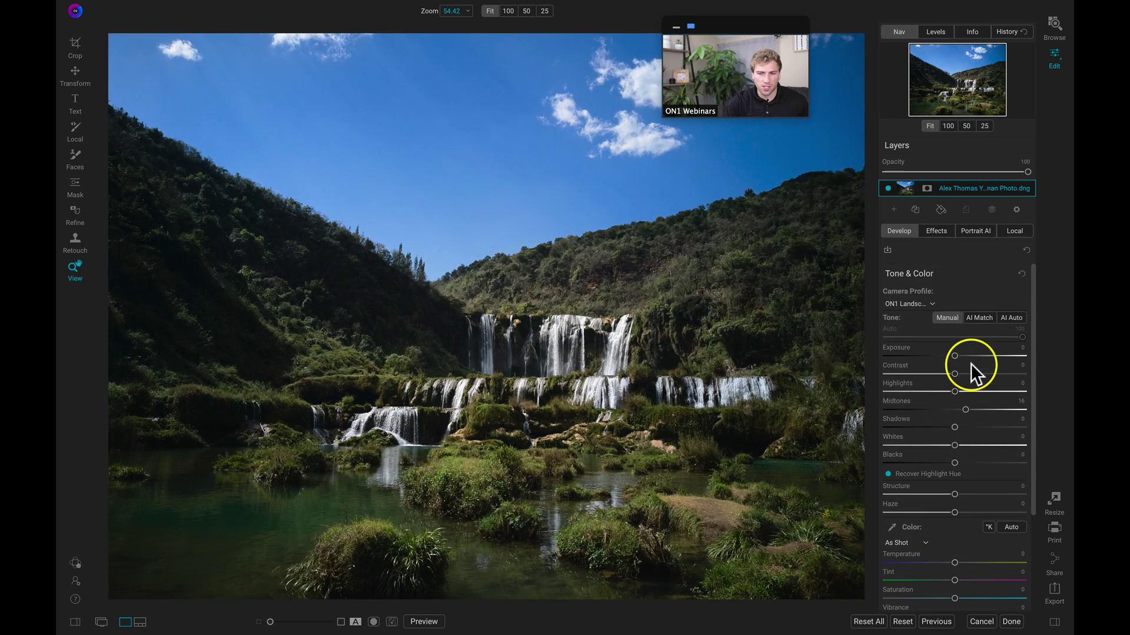
pyautogui.scroll(-3, 972, 363)
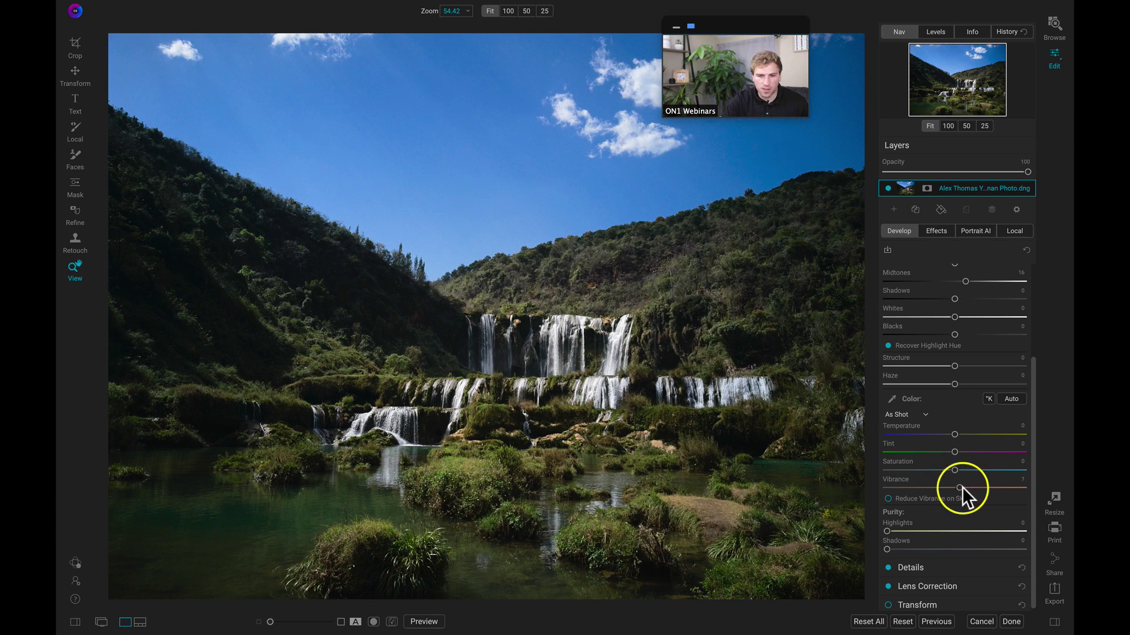
pyautogui.moveTo(962, 486)
pyautogui.mouseDown()
pyautogui.moveTo(987, 486)
pyautogui.moveTo(969, 488)
pyautogui.mouseUp()
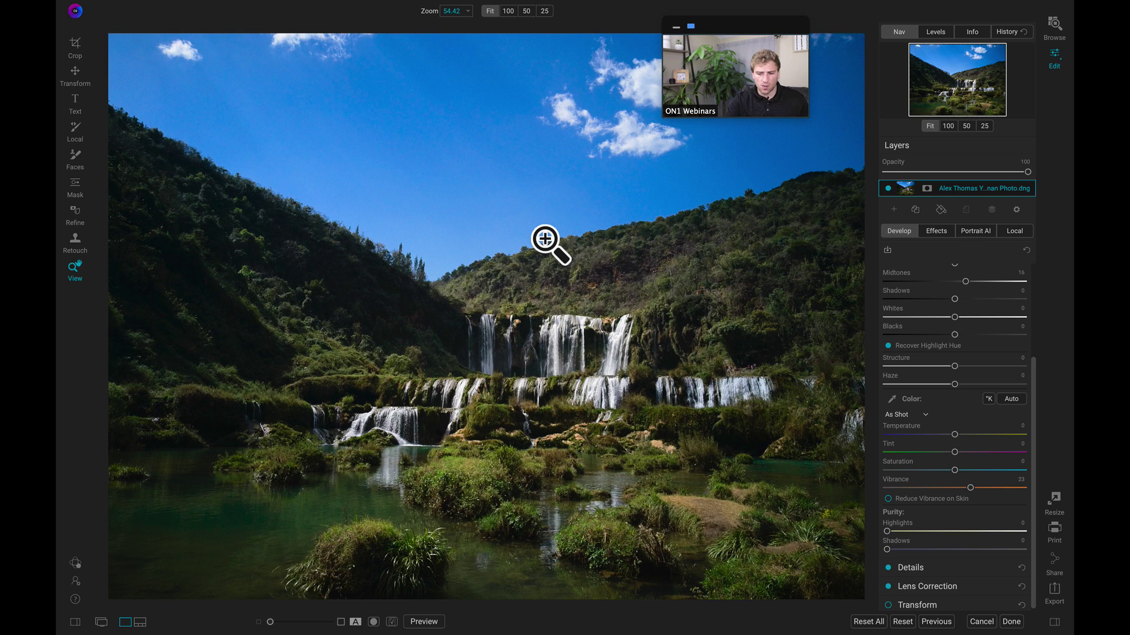
pyautogui.press('\\')
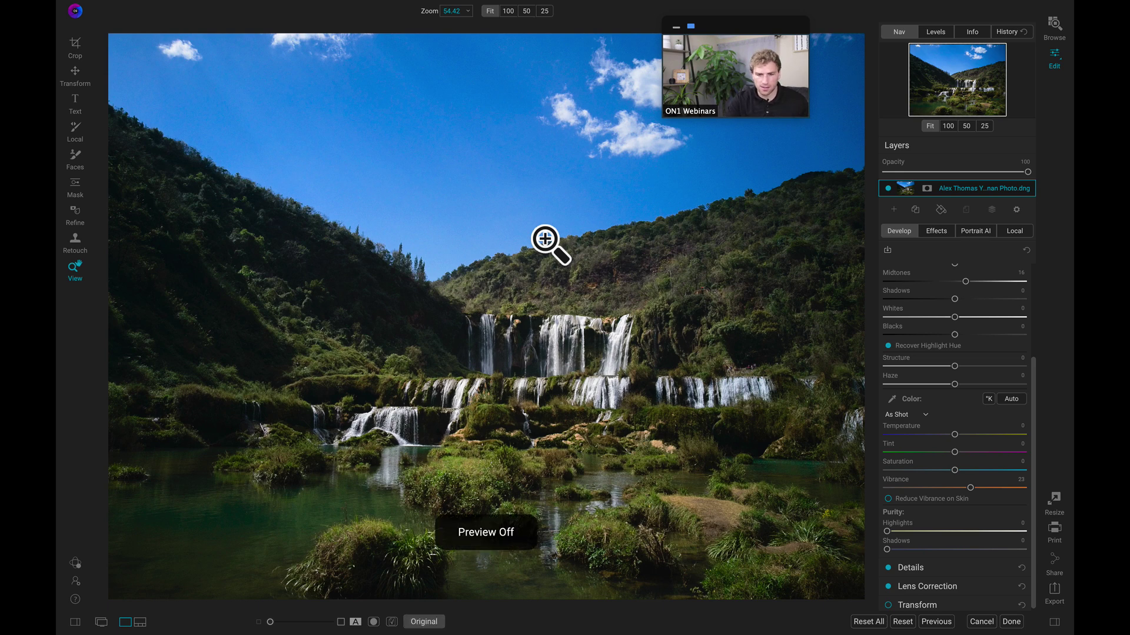
pyautogui.press('\\')
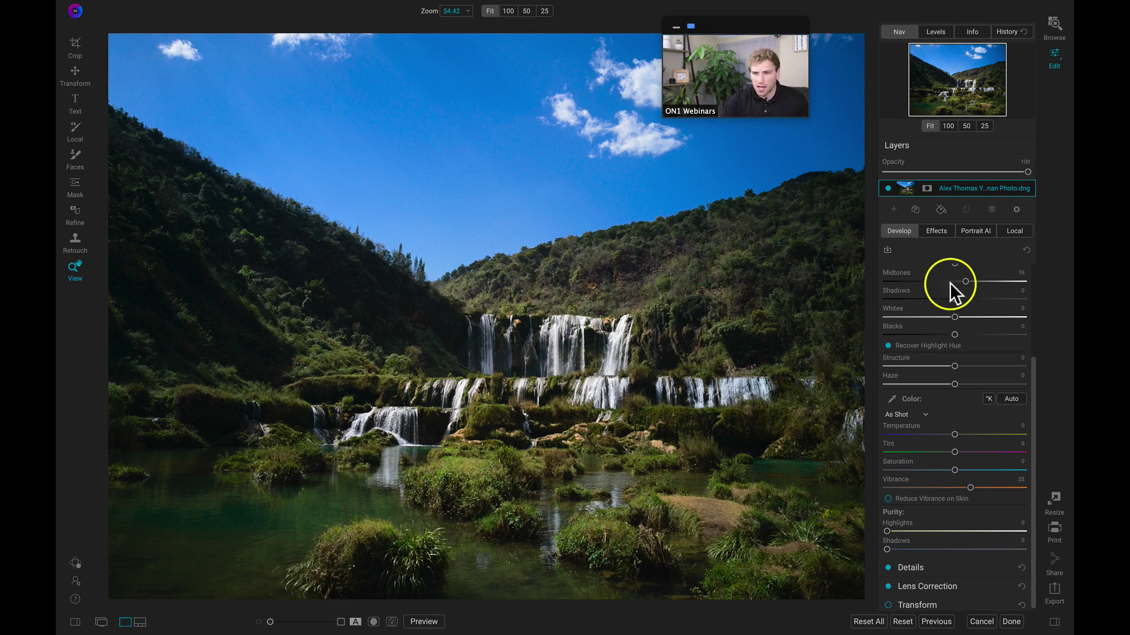
# - Set up a local adjustment that paints with solid color, using a pale white sampled from the large existing cloud
pyautogui.click(1011, 230)
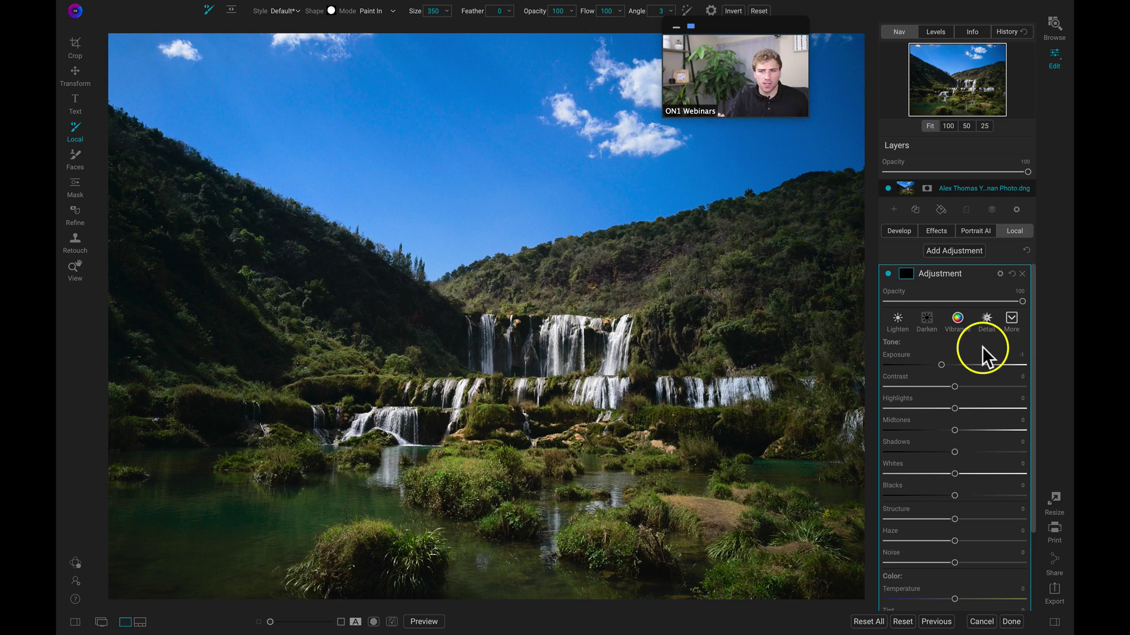
pyautogui.moveTo(747, 23); pyautogui.dragTo(823, 22)
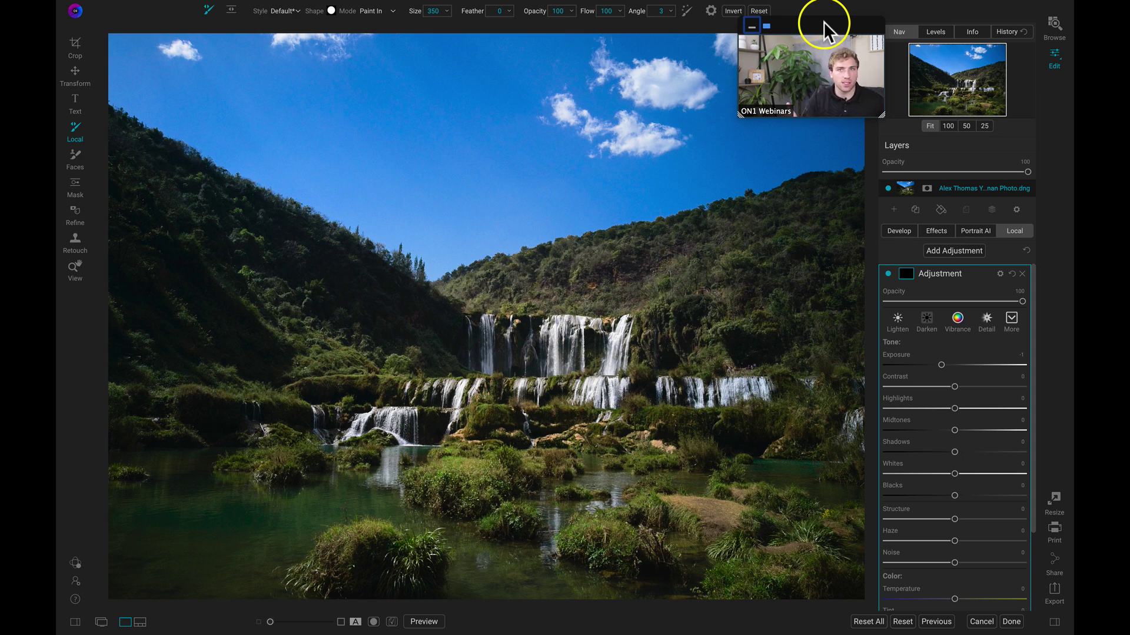
pyautogui.scroll(-3, 948, 324)
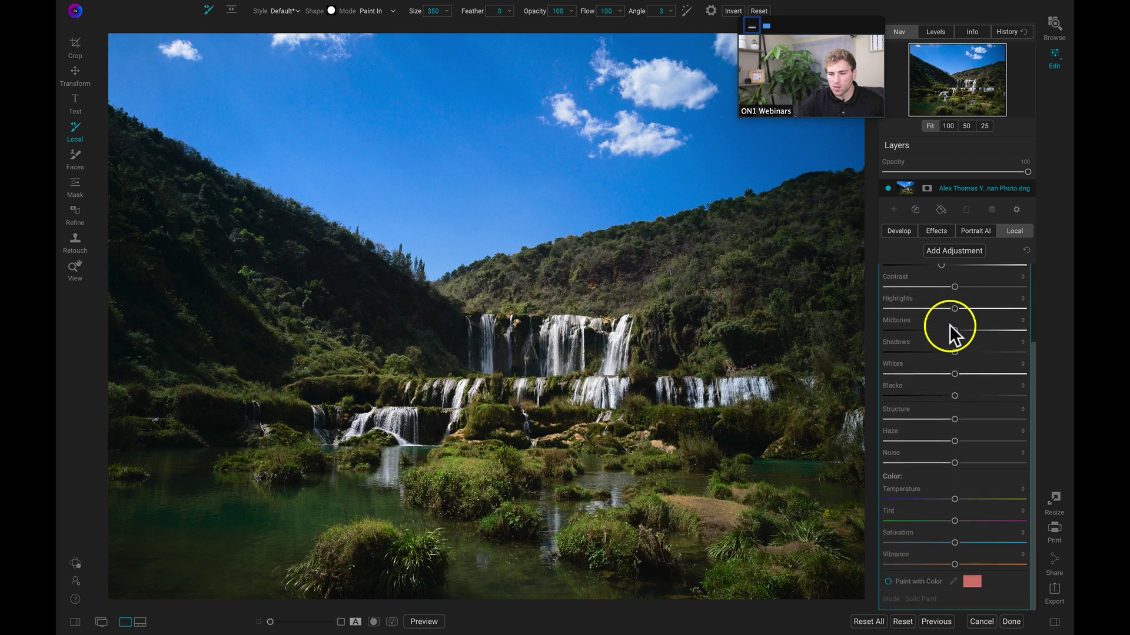
pyautogui.click(902, 581)
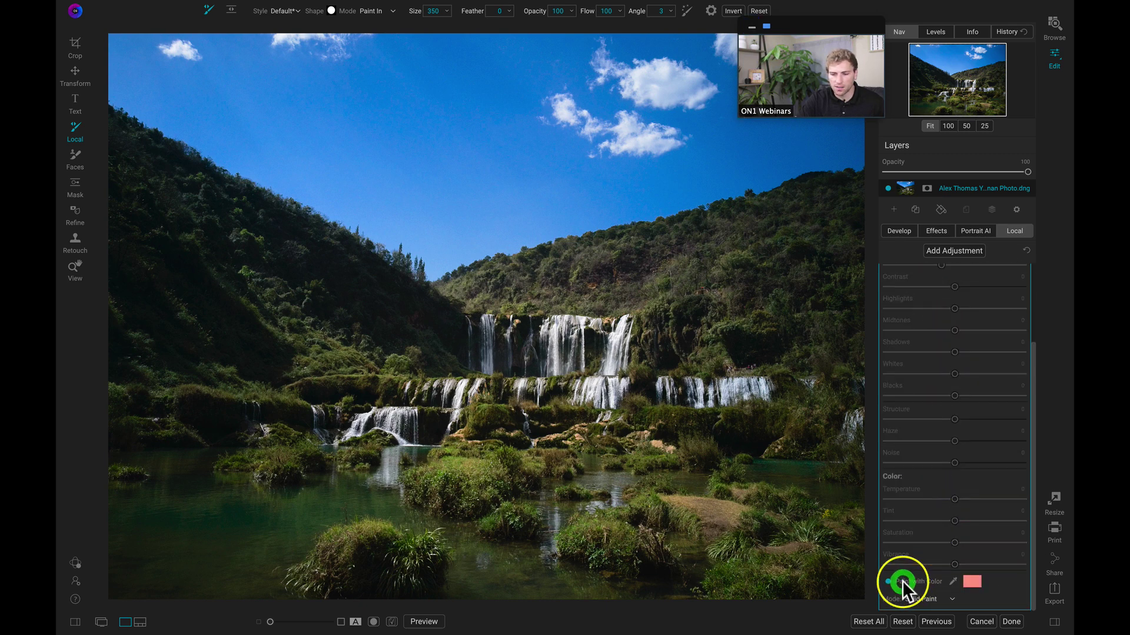
pyautogui.click(952, 582)
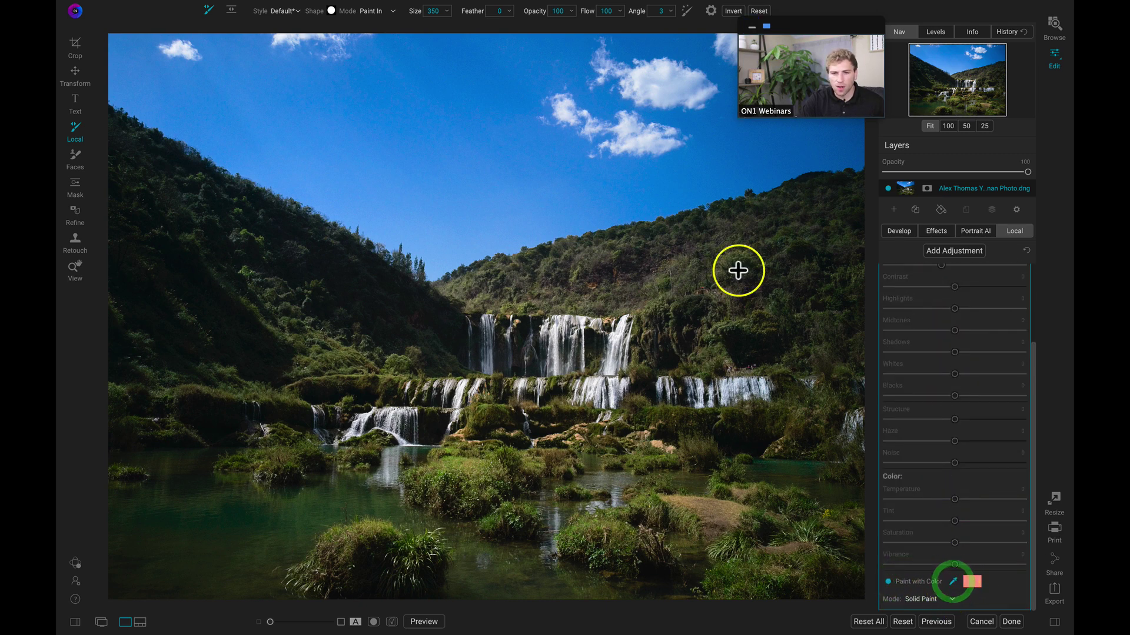
pyautogui.click(662, 69)
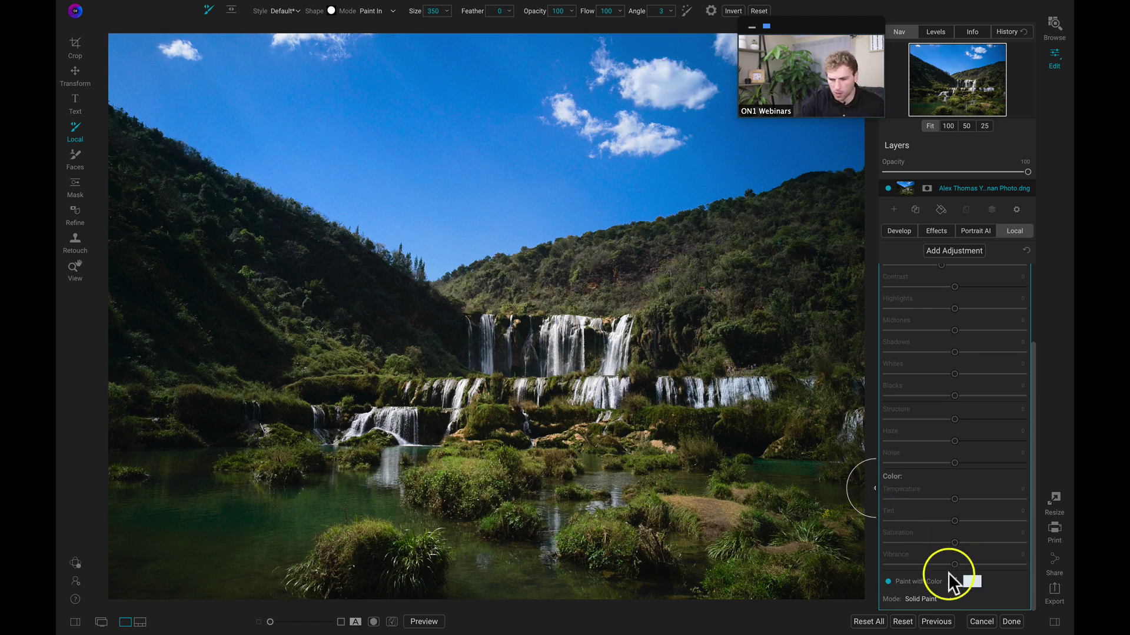
pyautogui.click(951, 582)
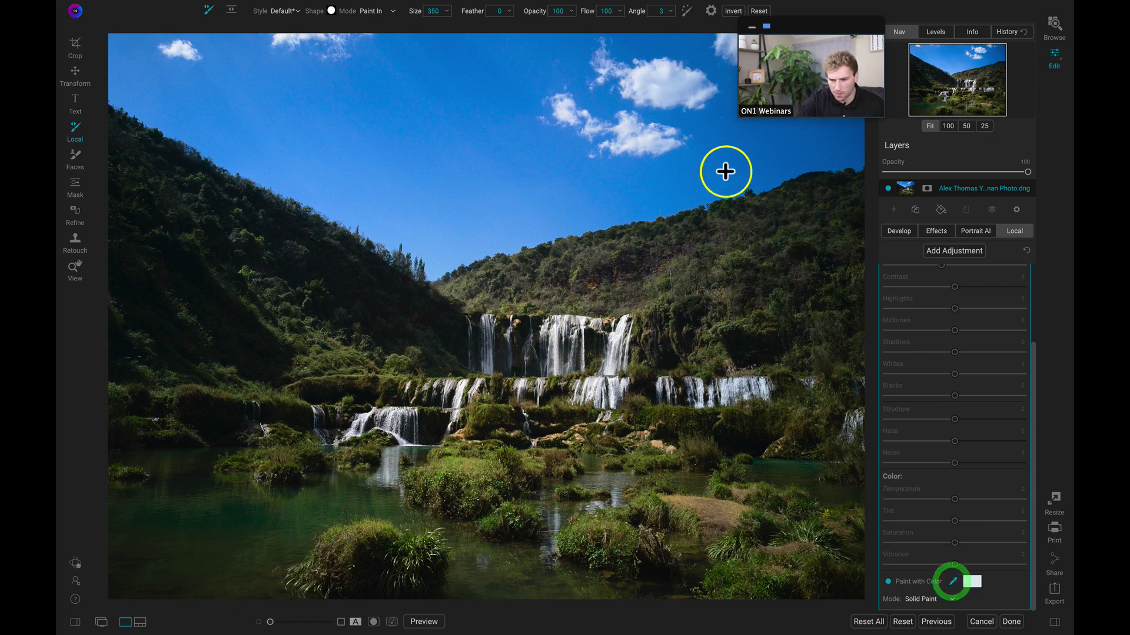
pyautogui.click(652, 84)
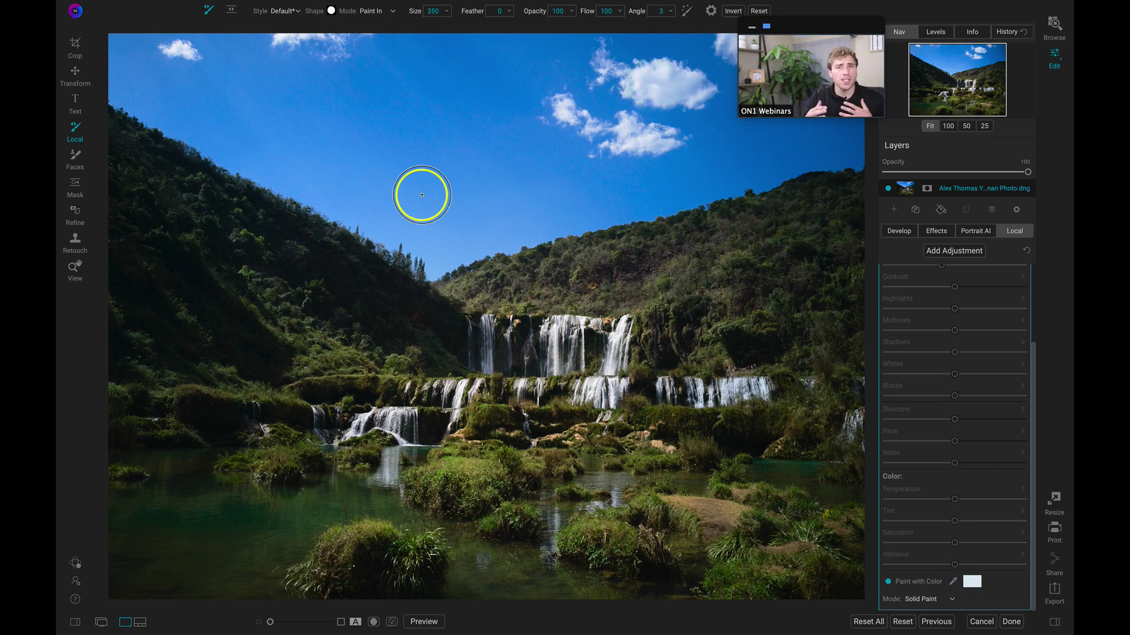
# - Choose the bright, puffy cloud shape from the Clouds set as the adjustment brush shape
pyautogui.scroll(1, 988, 494)
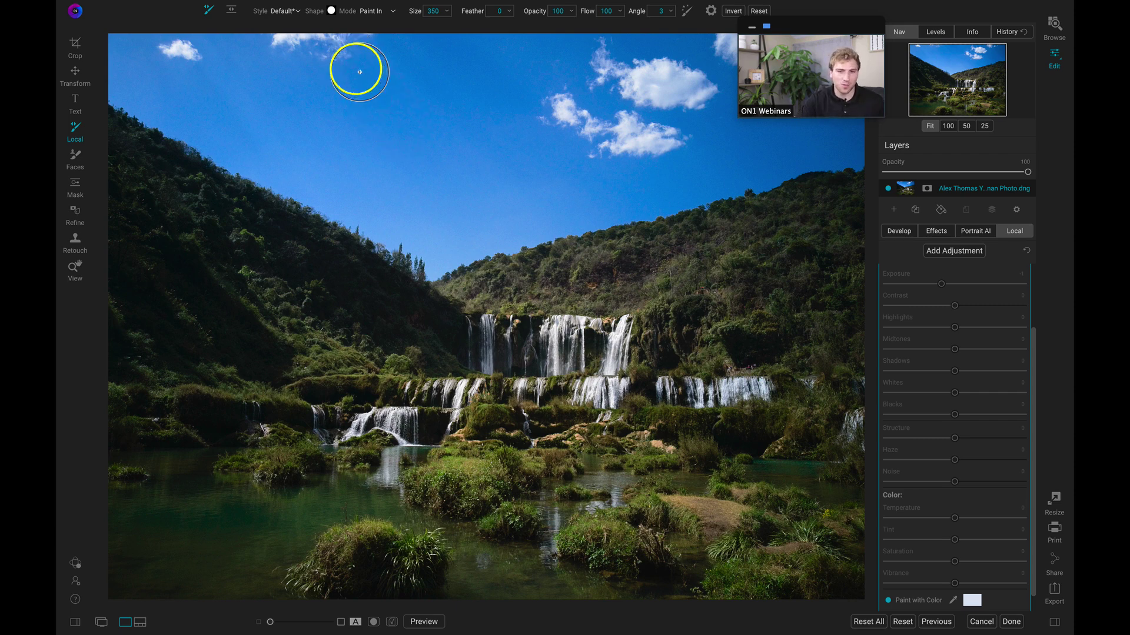
pyautogui.click(331, 11)
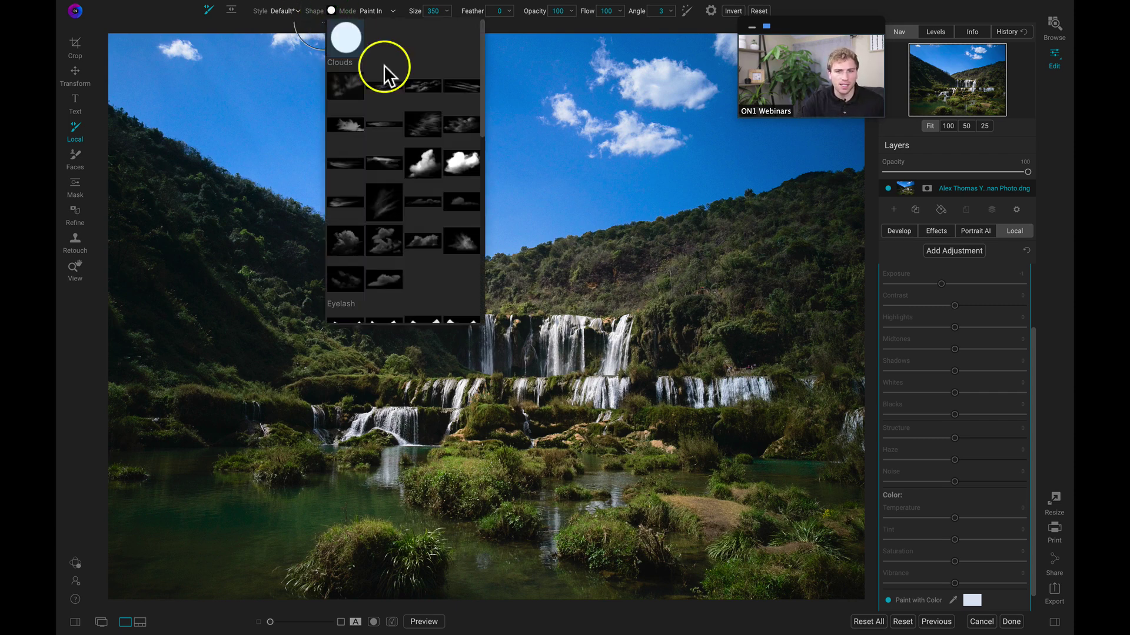
pyautogui.scroll(-4, 411, 115)
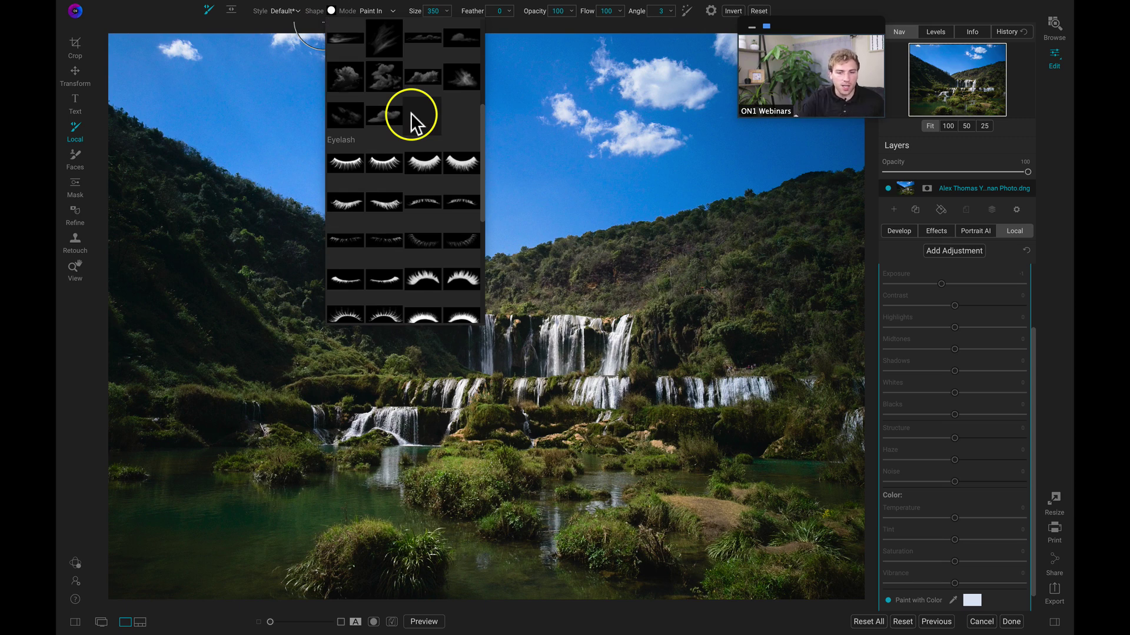
pyautogui.scroll(4, 410, 113)
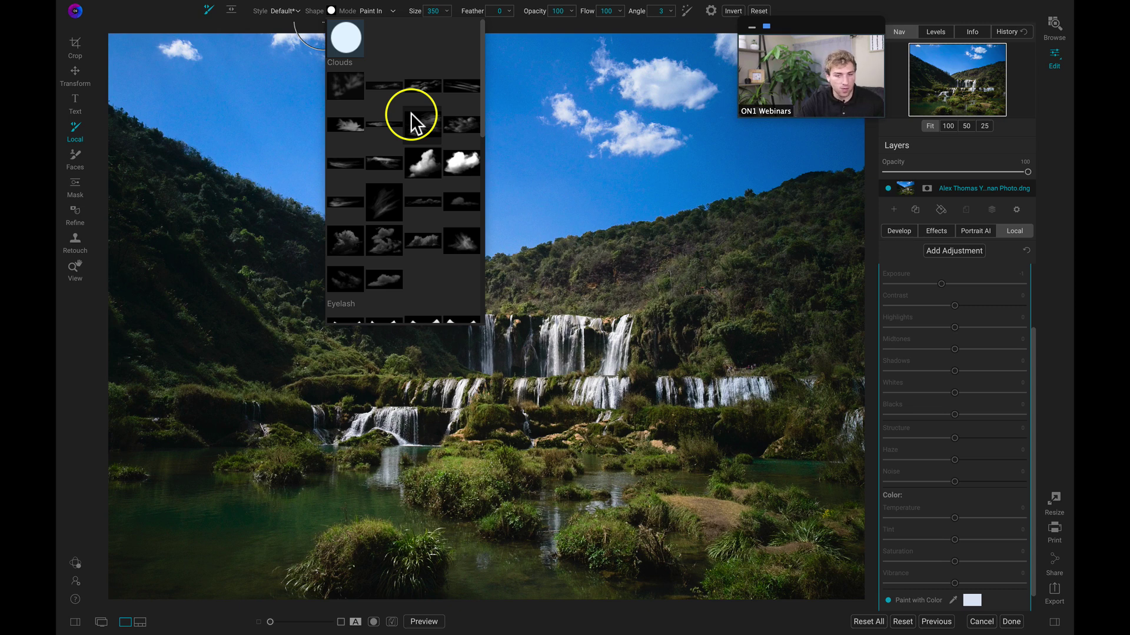
pyautogui.click(424, 161)
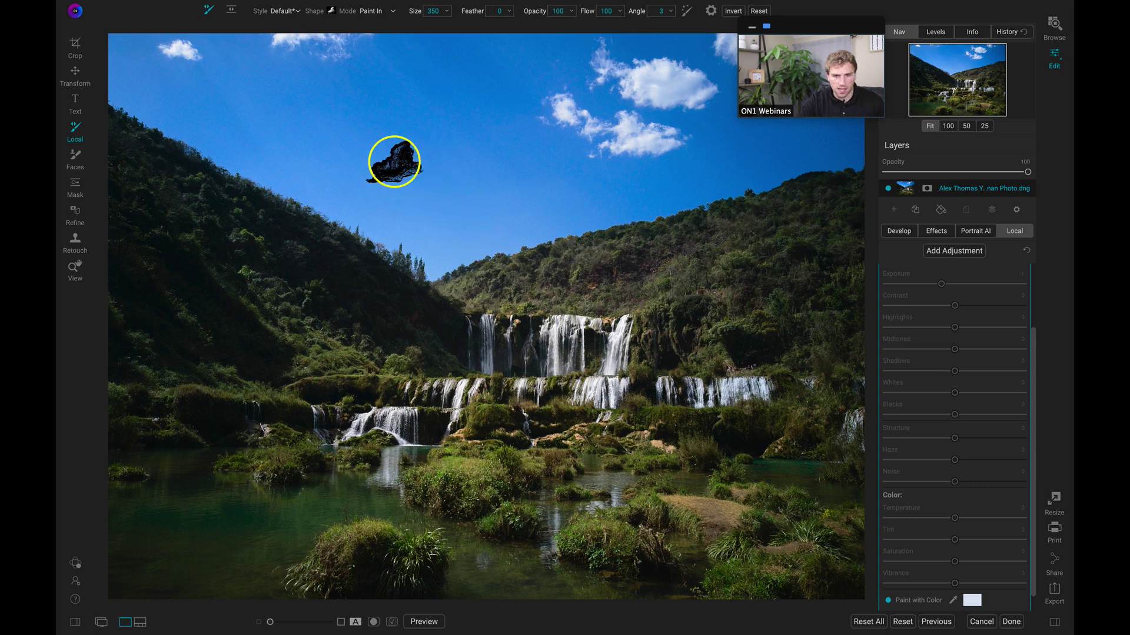
# - Enlarge the cloud-shaped brush to size 900 and rotate it to an angle of 13
pyautogui.scroll(7, 393, 162)
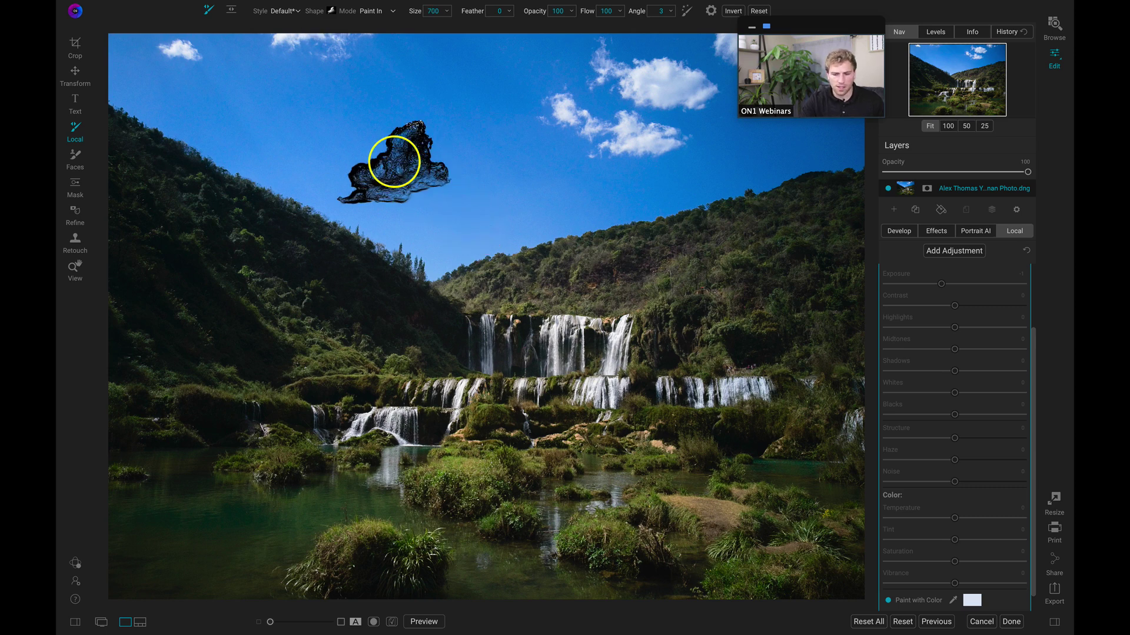
pyautogui.scroll(2, 394, 162)
pyautogui.scroll(2, 394, 162)
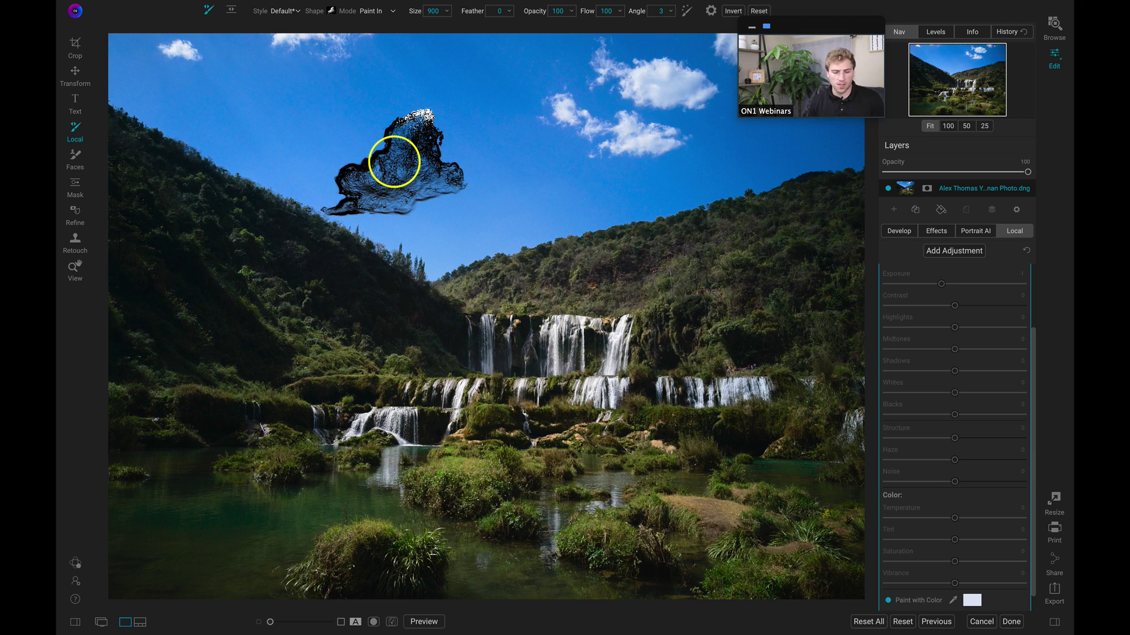
pyautogui.press('alt')
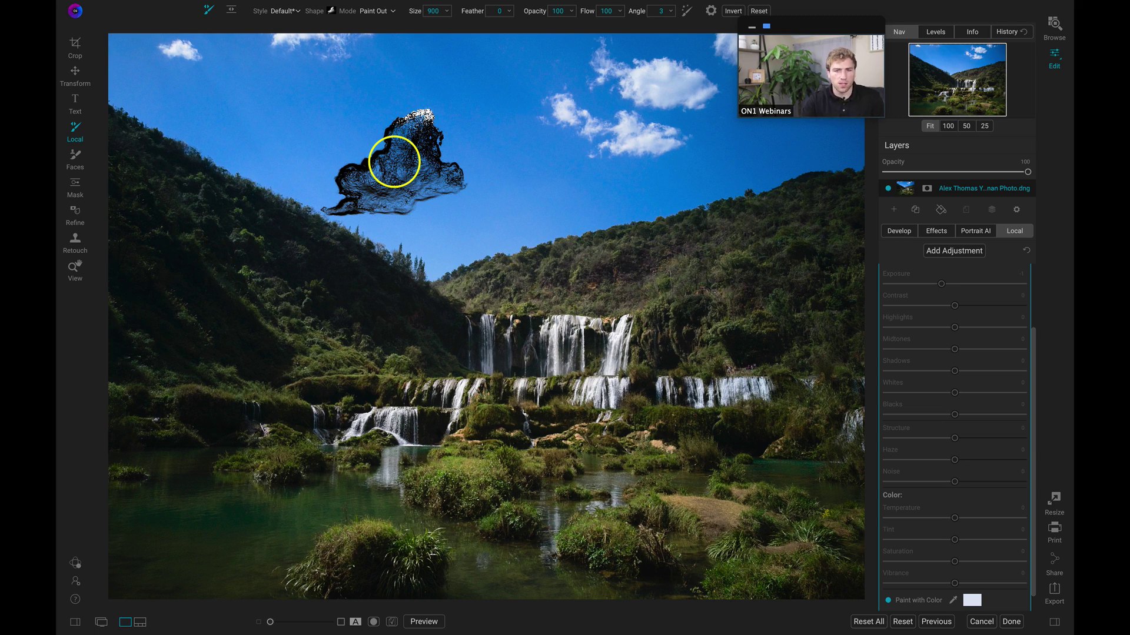
pyautogui.scroll(5, 394, 162)
pyautogui.scroll(5, 394, 162)
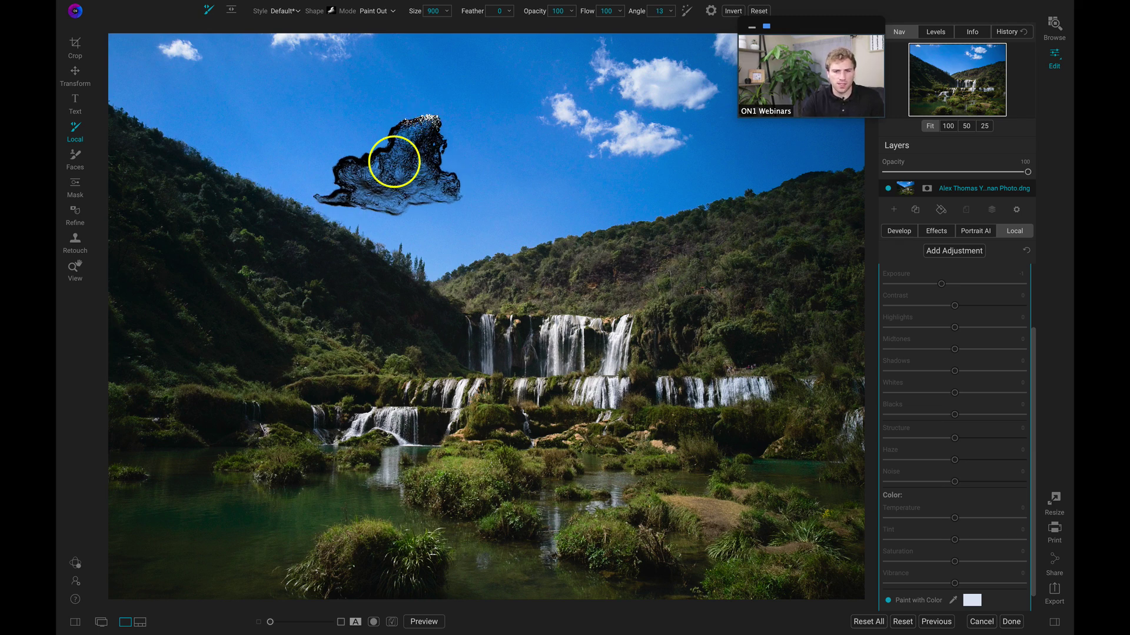
pyautogui.press('alt')
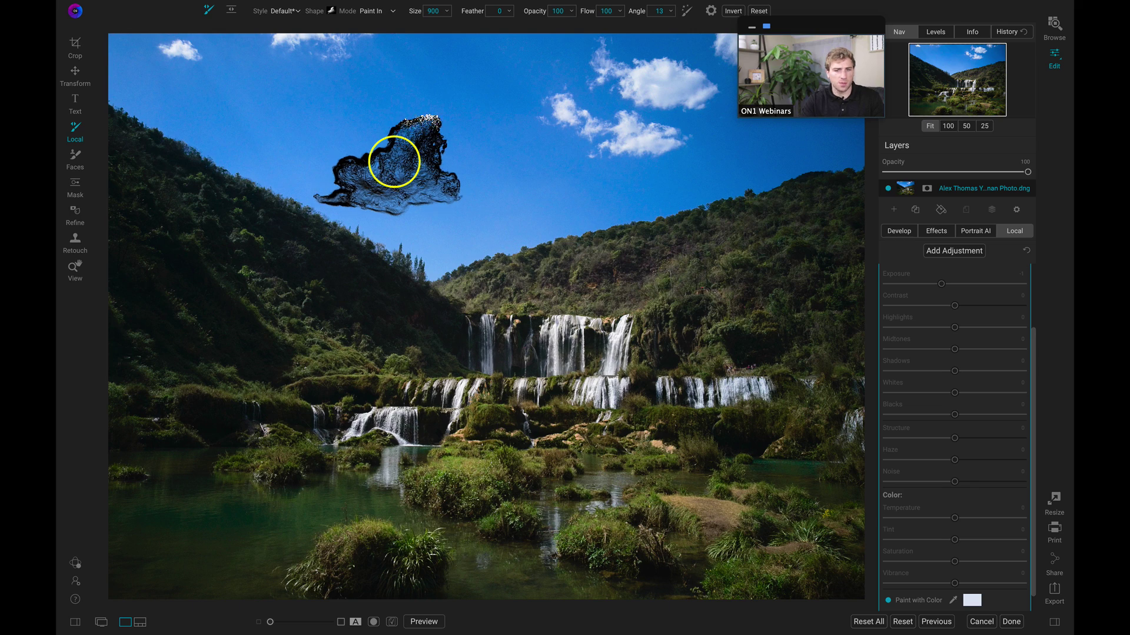
# - Reduce the cloud brush to size 600 and stamp one cloud in the open blue sky west of the large existing clouds
pyautogui.scroll(-8, 395, 162)
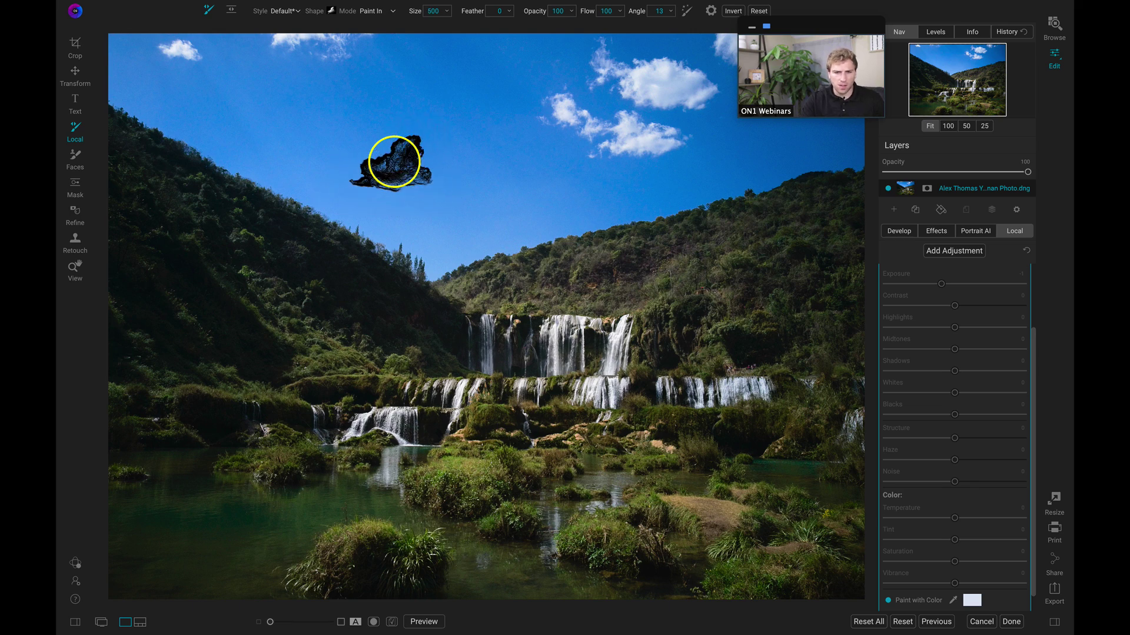
pyautogui.scroll(2, 389, 155)
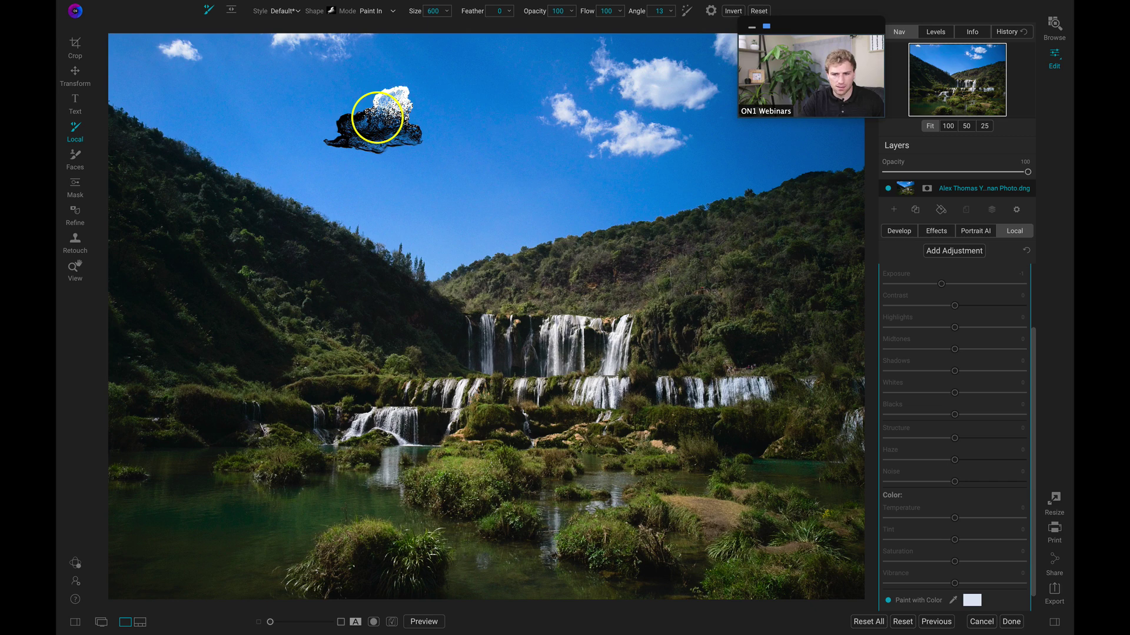
pyautogui.click(378, 118)
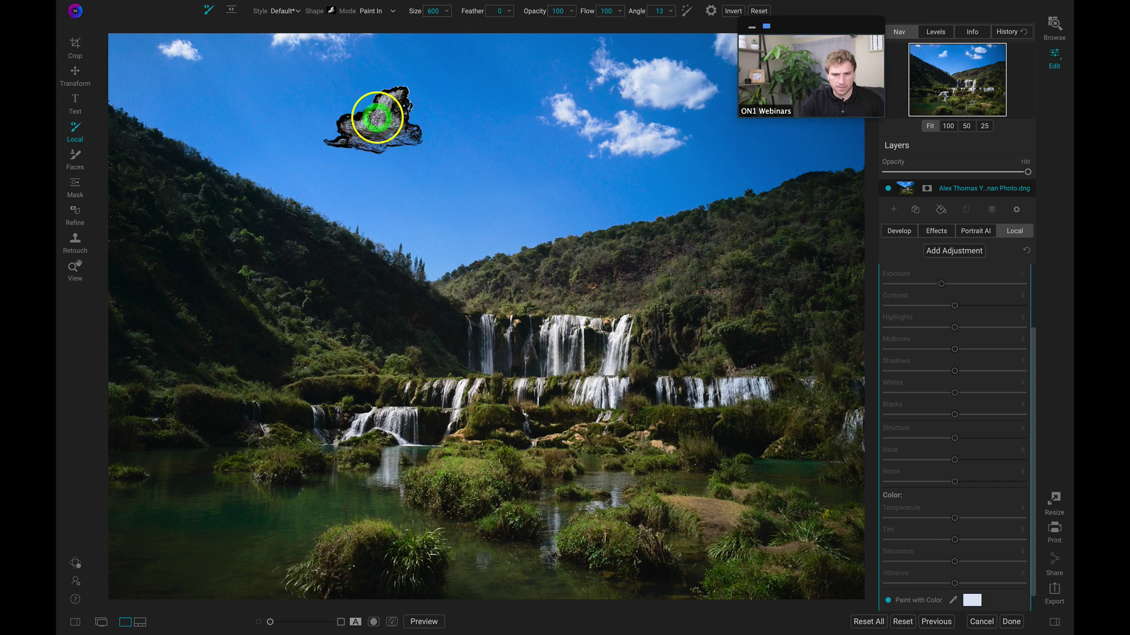
pyautogui.moveTo(377, 118)
pyautogui.mouseDown()
pyautogui.moveTo(423, 116)
pyautogui.moveTo(537, 192)
pyautogui.moveTo(563, 224)
pyautogui.mouseUp()
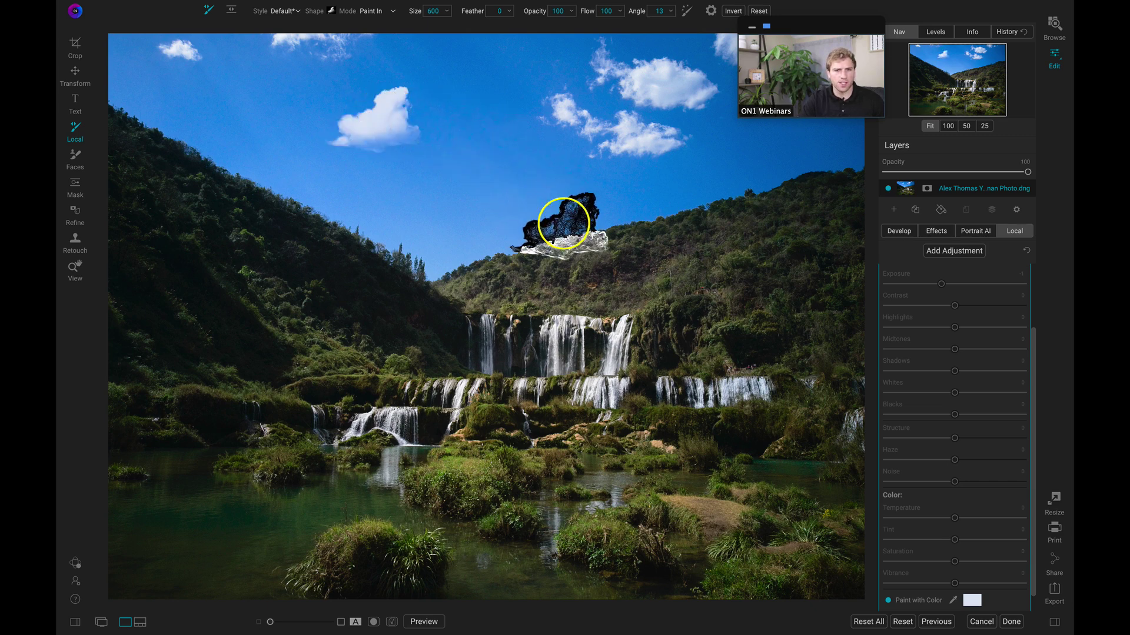
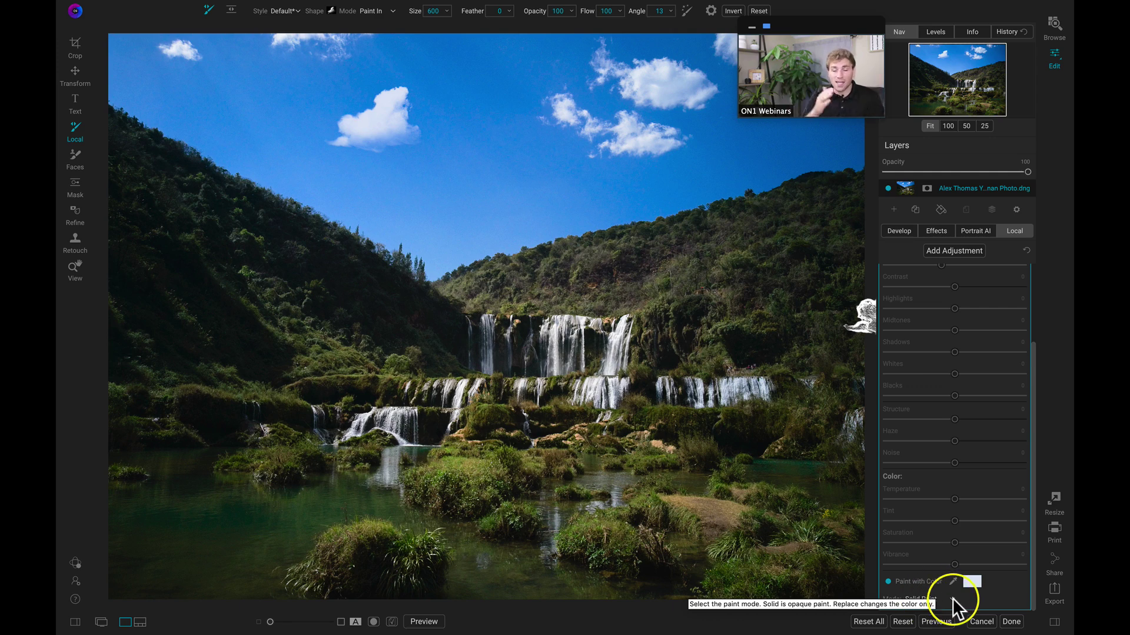
# - Switch the color paint mode of the local adjustment to Classic and set its exposure to 1.9
pyautogui.click(952, 599)
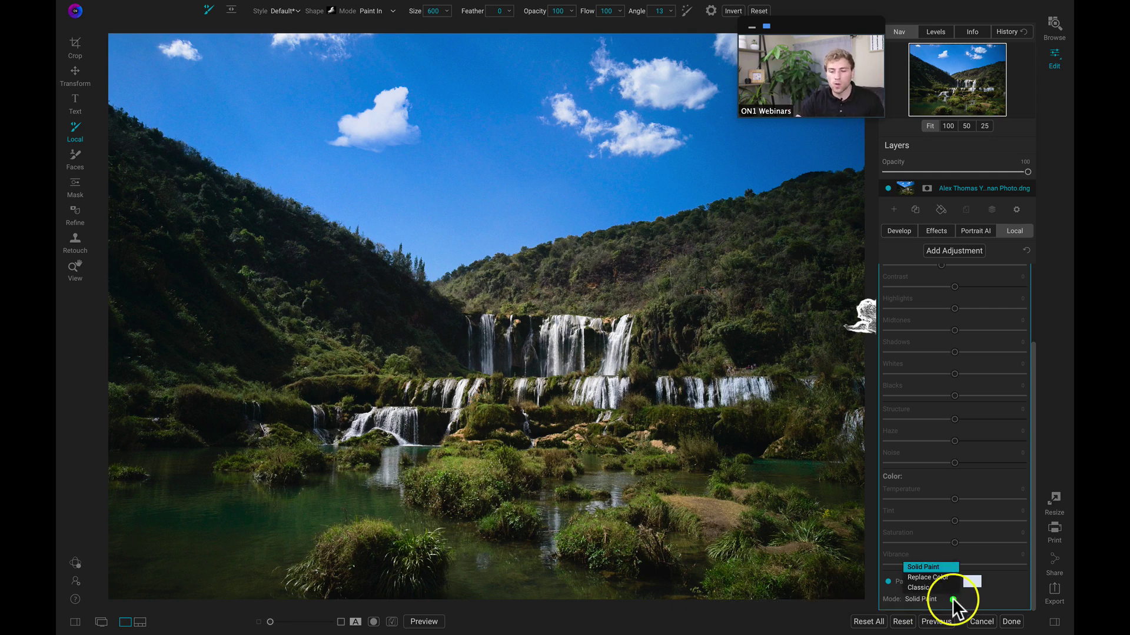
pyautogui.click(941, 587)
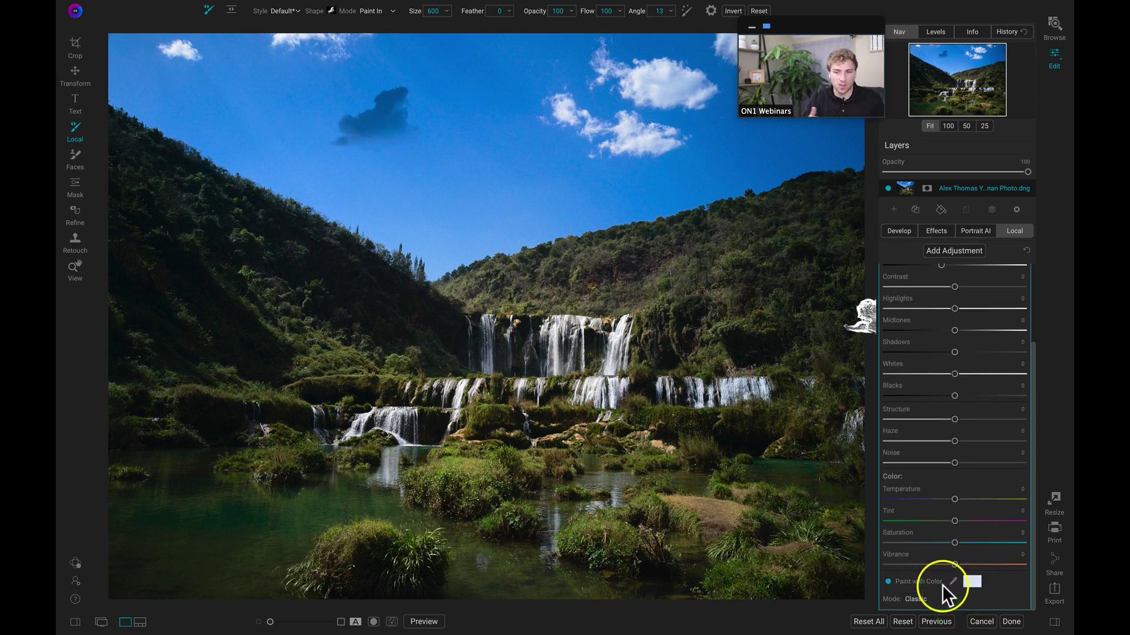
pyautogui.scroll(3, 955, 465)
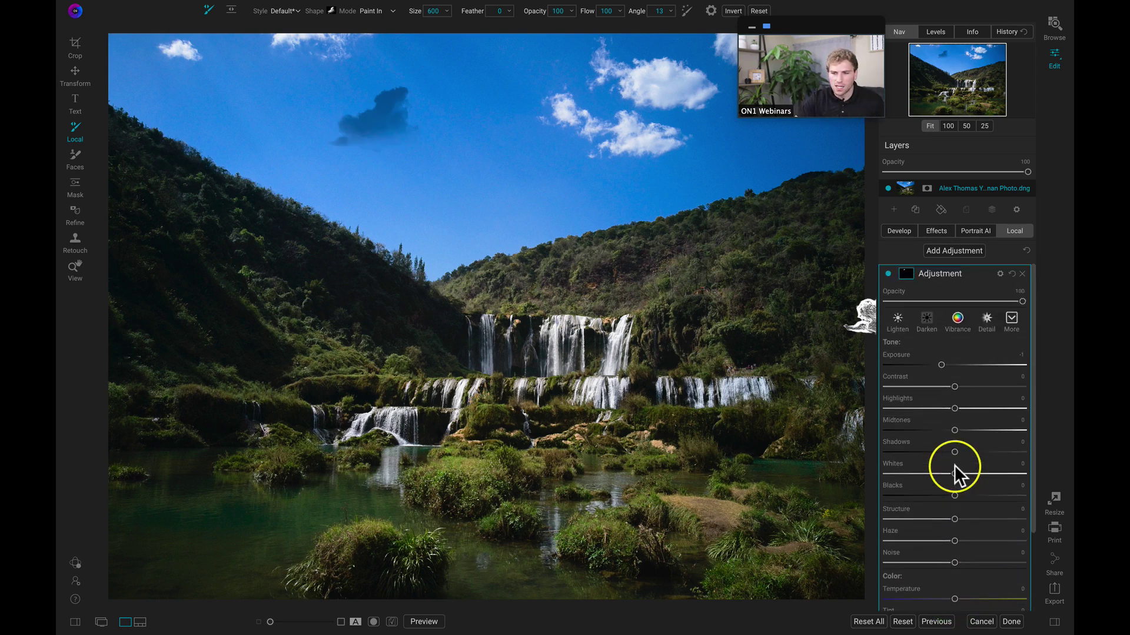
pyautogui.doubleClick(898, 353)
pyautogui.moveTo(955, 364); pyautogui.dragTo(980, 367)
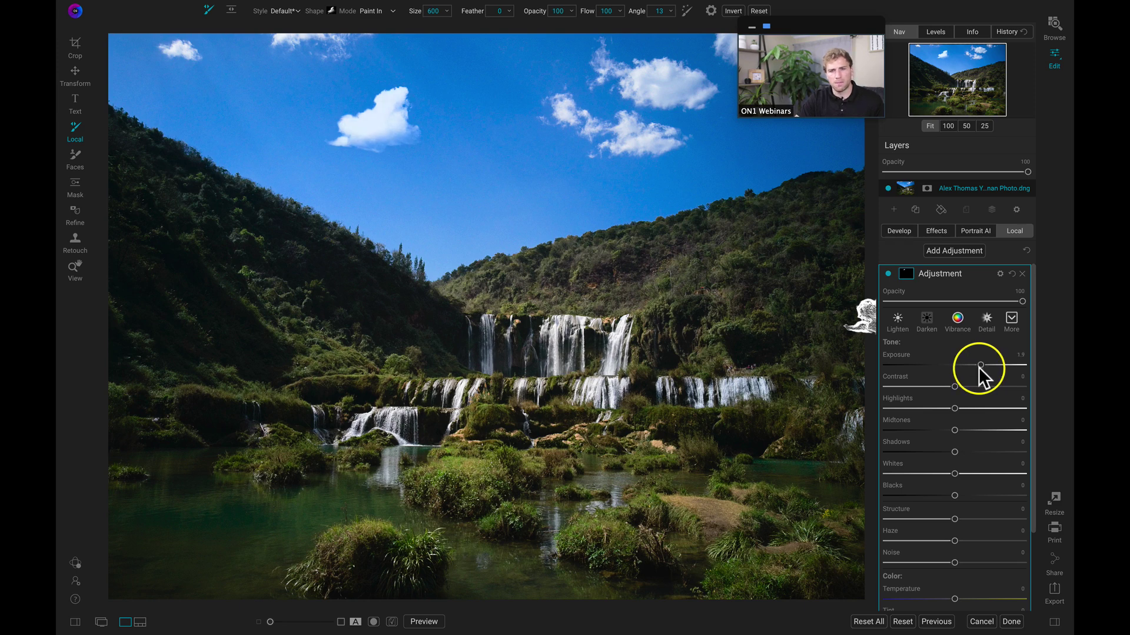
pyautogui.click(980, 366)
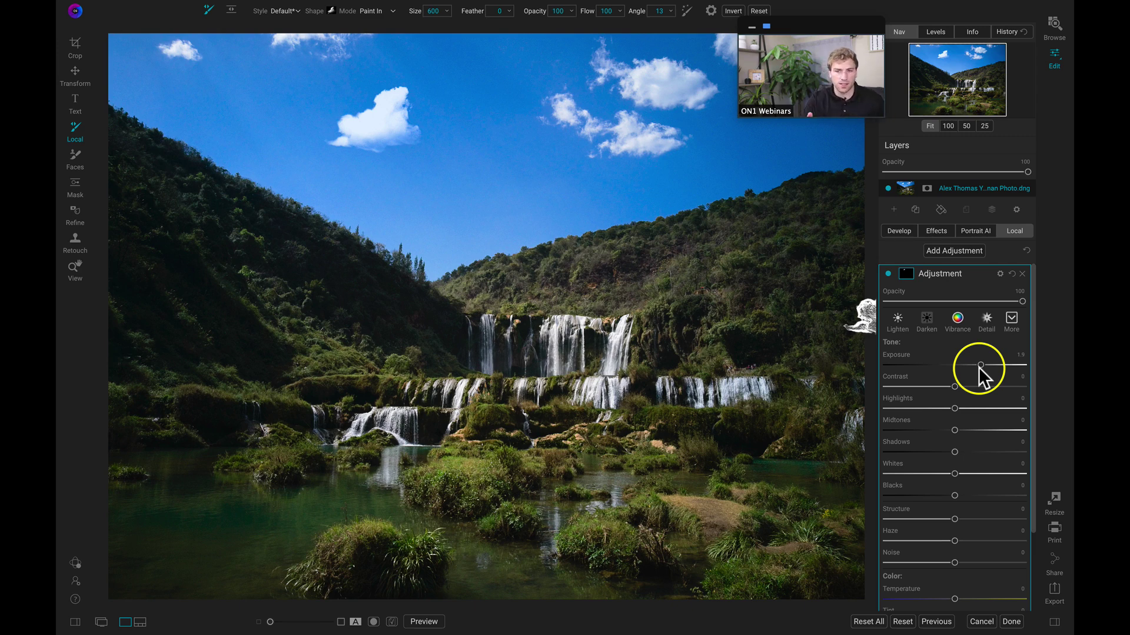
# - Warm the painted cloud to a temperature of 38 and lower its exposure to 1.5
pyautogui.scroll(-3, 979, 367)
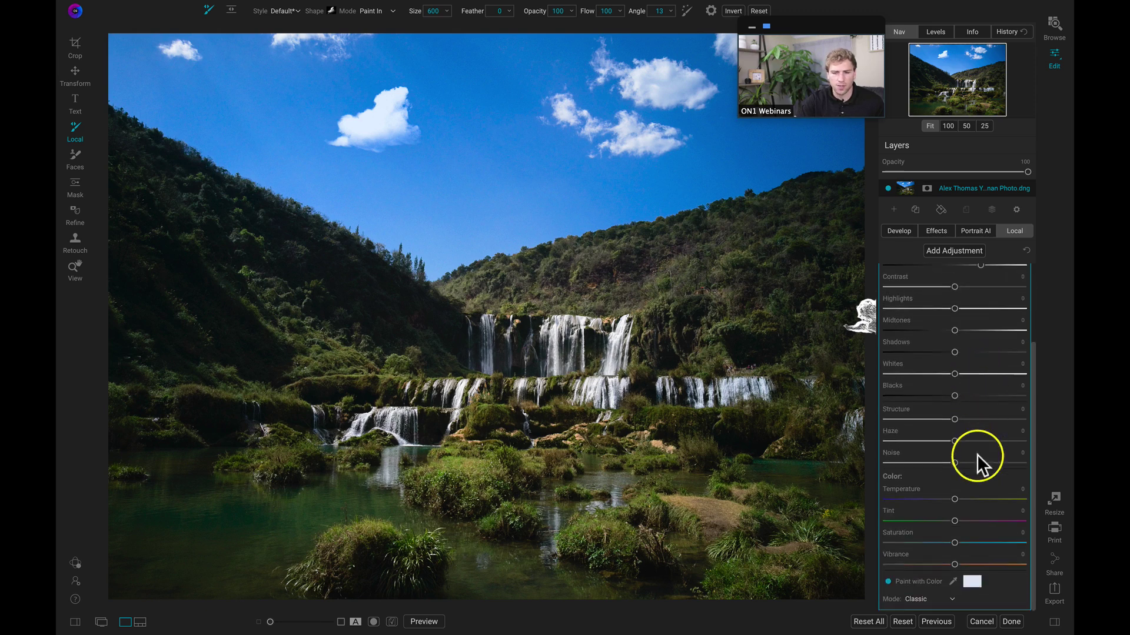
pyautogui.moveTo(955, 500); pyautogui.dragTo(958, 499)
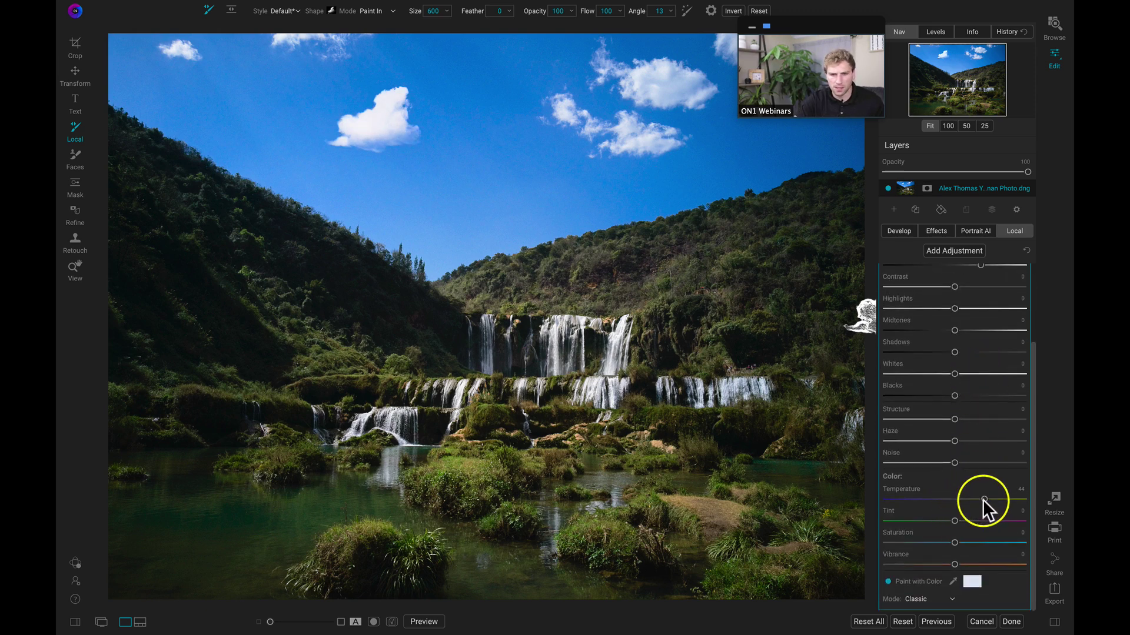
pyautogui.scroll(3, 980, 501)
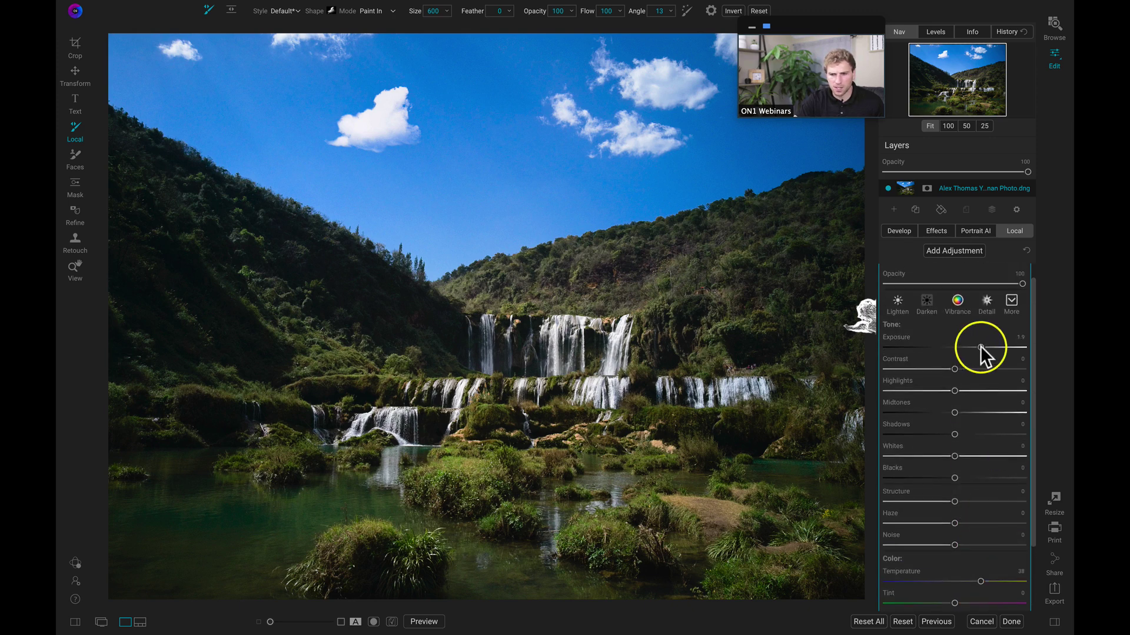
pyautogui.moveTo(980, 349); pyautogui.dragTo(973, 349)
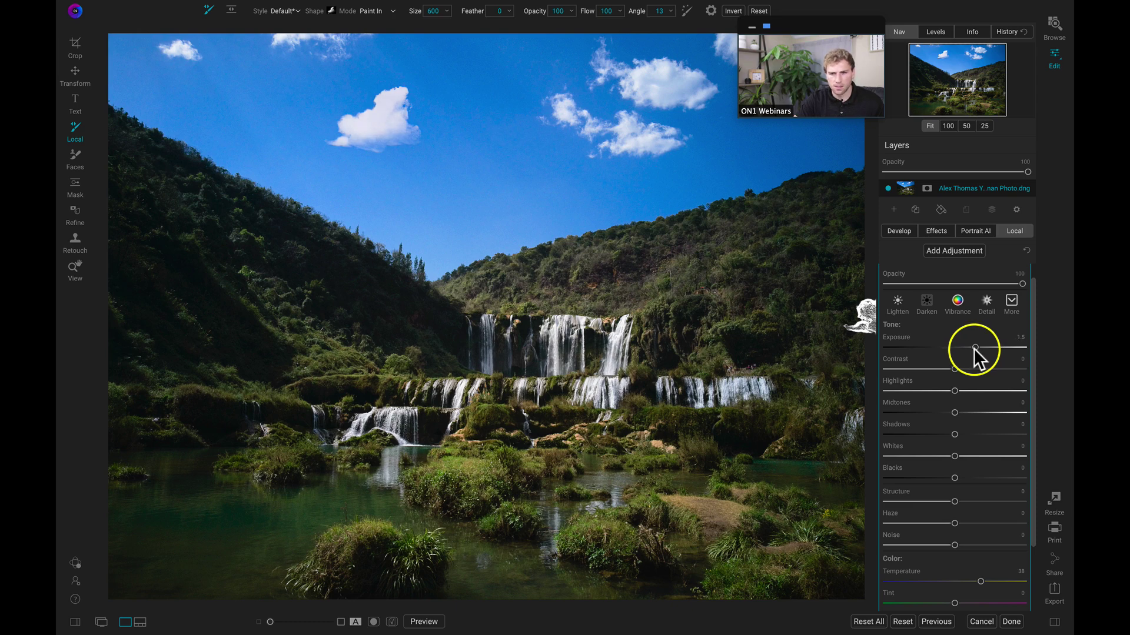
# - Refine the cloud adjustment to temperature 41 and exposure 1.5, and compare the sky with the adjustment off and on
pyautogui.scroll(-3, 973, 350)
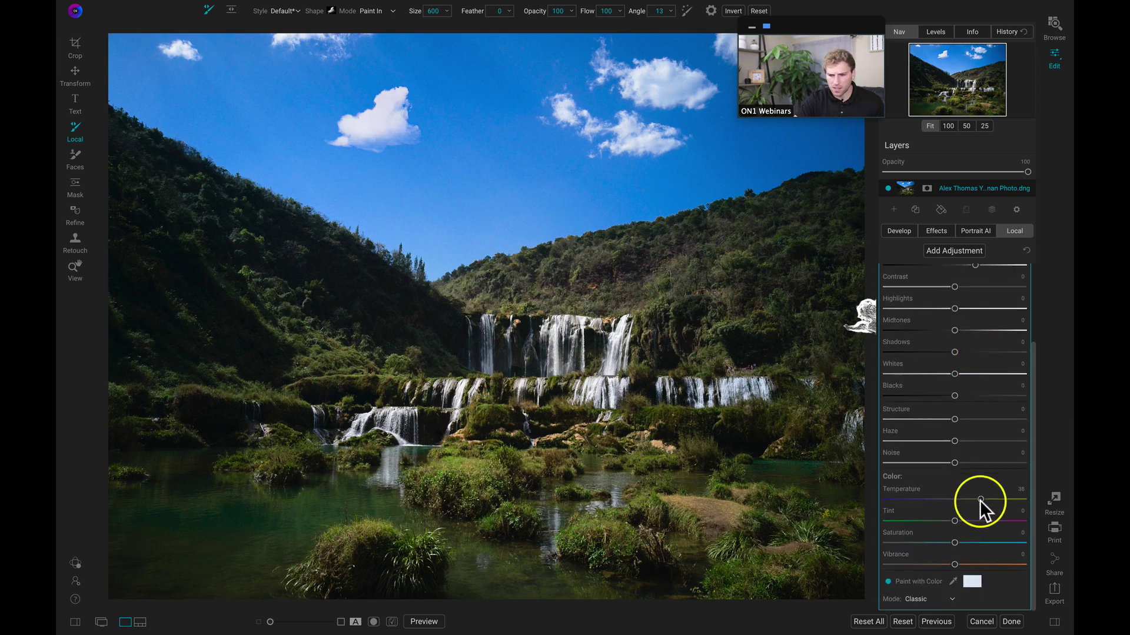
pyautogui.moveTo(1021, 498); pyautogui.dragTo(983, 503)
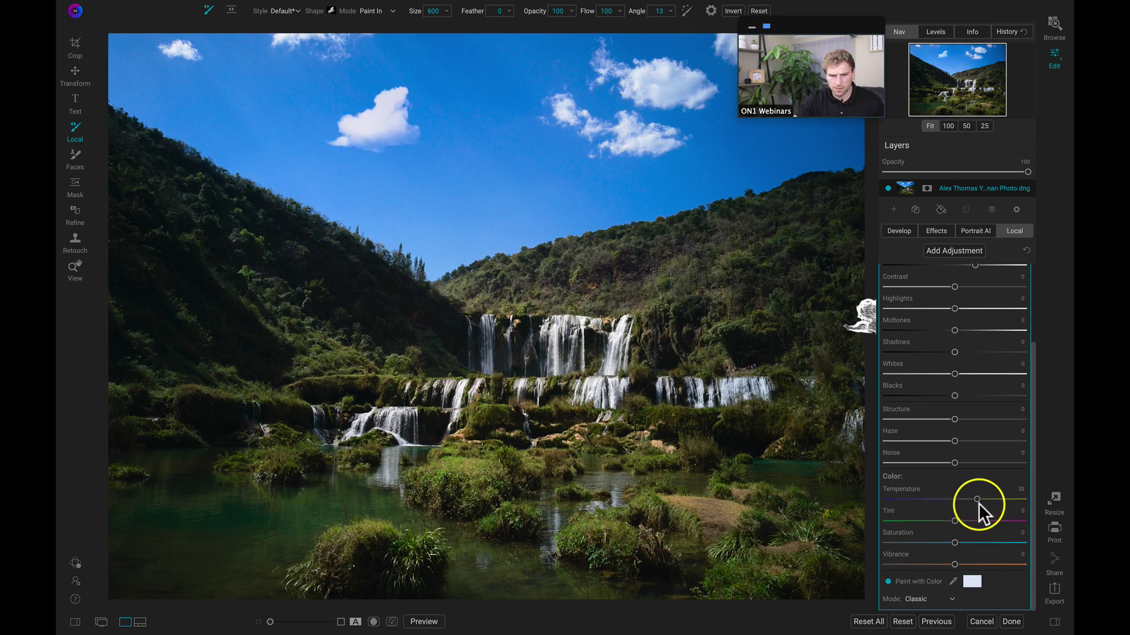
pyautogui.scroll(2, 981, 503)
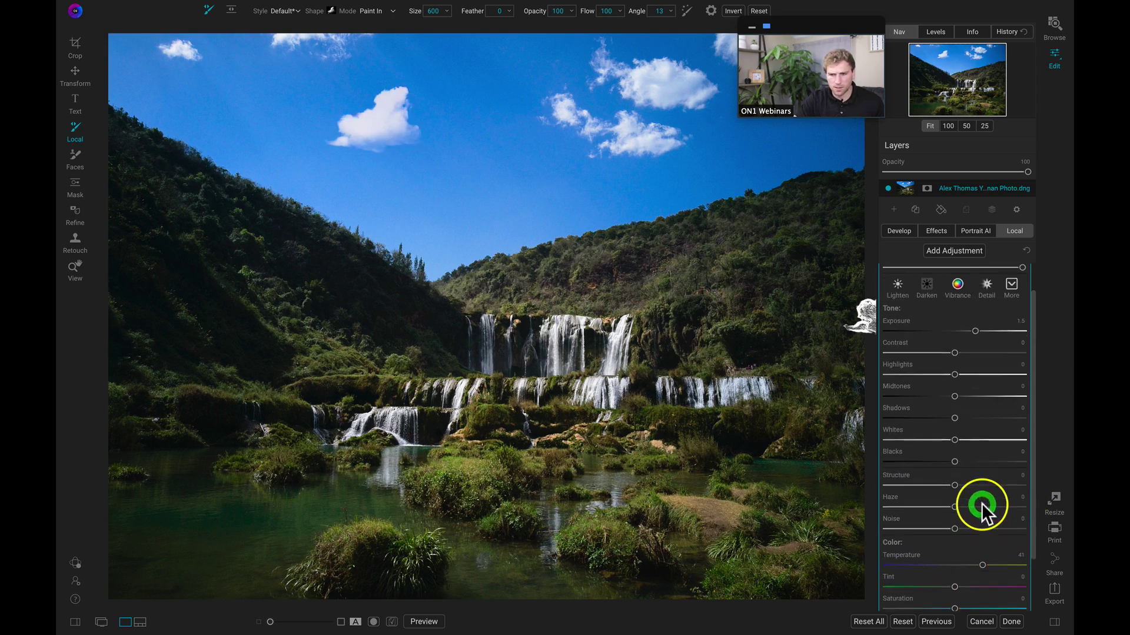
pyautogui.click(972, 333)
pyautogui.scroll(1, 974, 391)
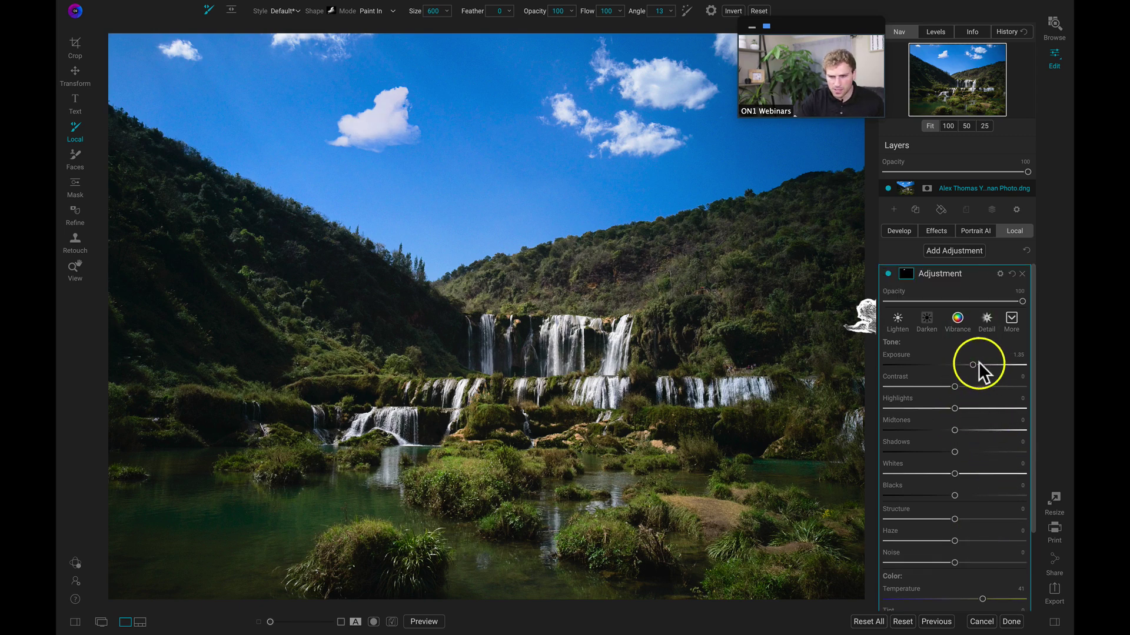
pyautogui.click(973, 364)
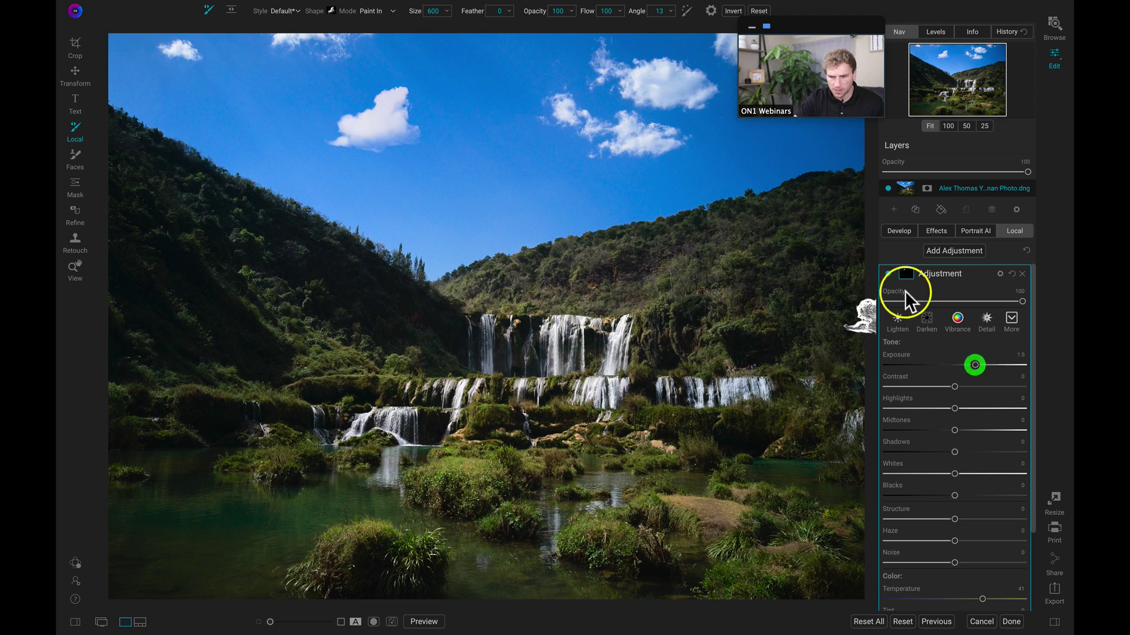
pyautogui.click(887, 273)
pyautogui.click(887, 273)
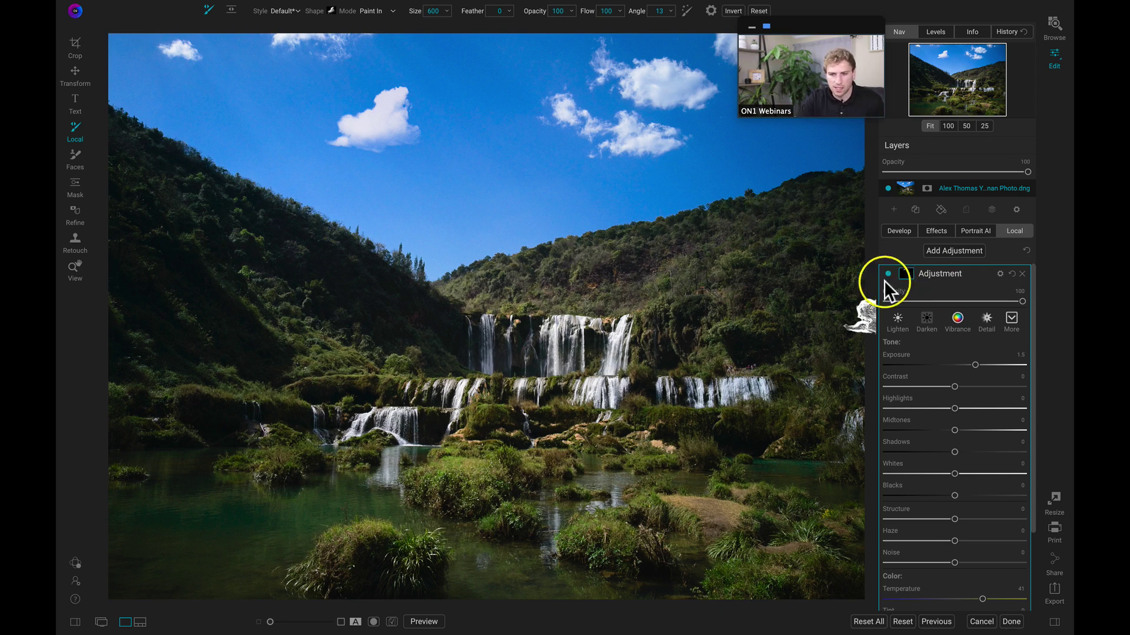
# - Choose a long, flat cloud from the Clouds set as the brush shape and rotate it to angle 3 in Paint In mode
pyautogui.click(332, 15)
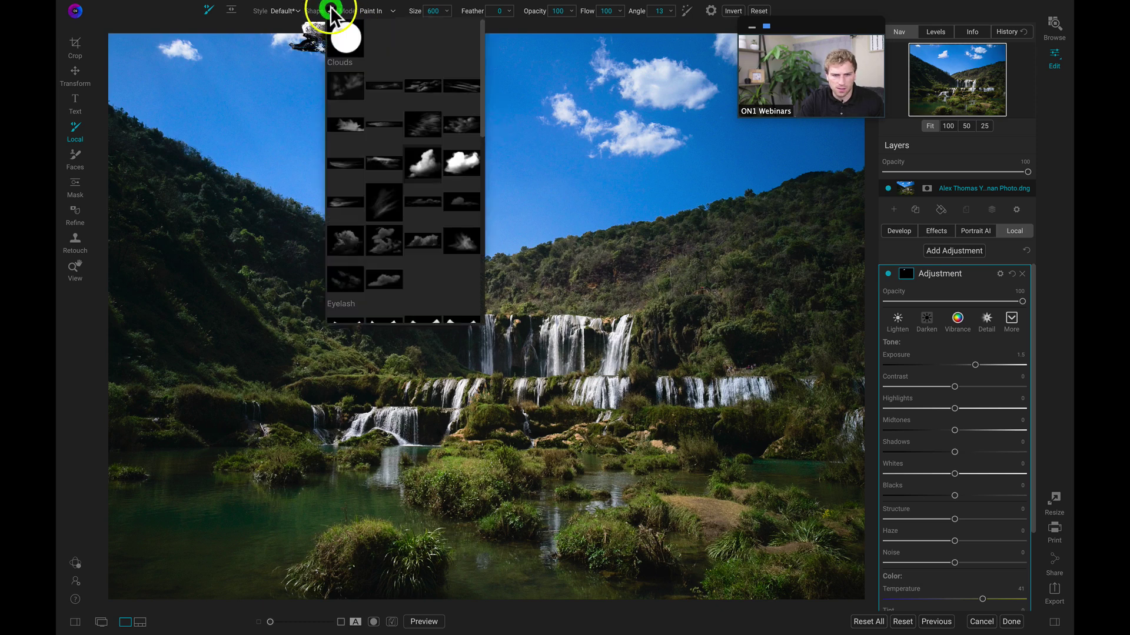
pyautogui.click(422, 210)
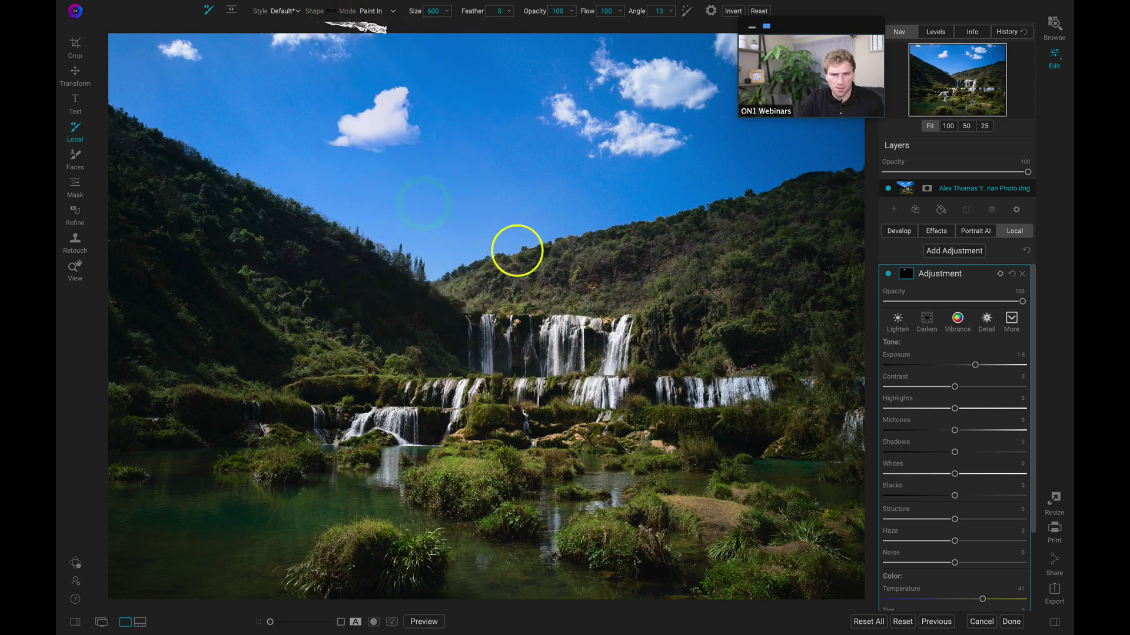
pyautogui.press('x')
pyautogui.press('Left')
pyautogui.press('Left')
pyautogui.press('Left')
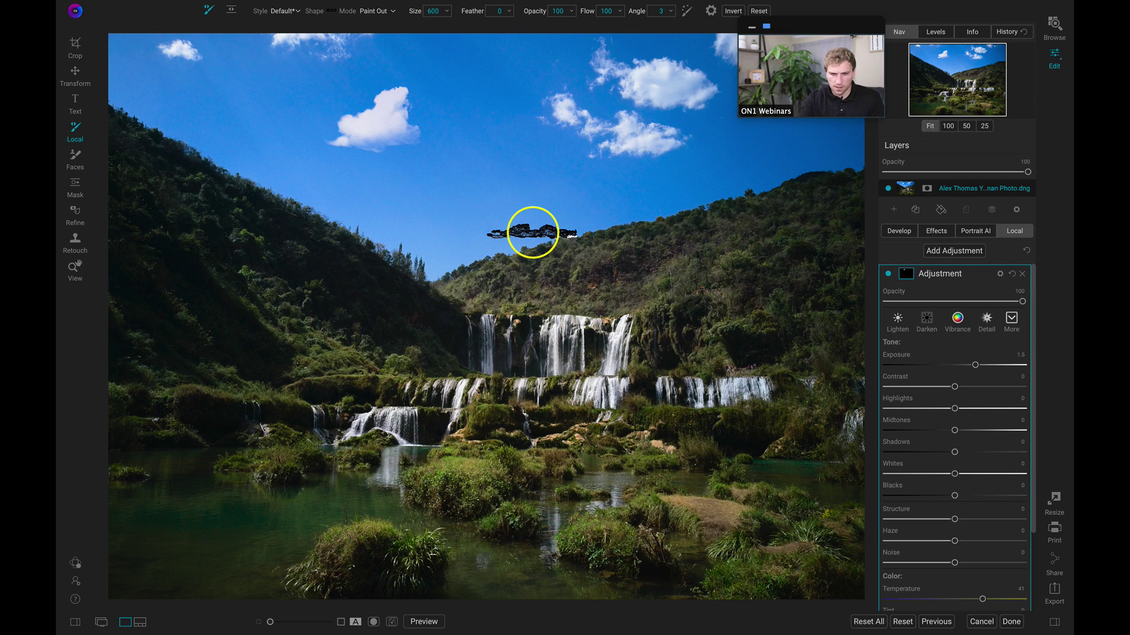
pyautogui.press('x')
# - Enlarge the flat cloud brush to size 1200 at angle 3, stamp one cloud low above the valley, and compare with the original
pyautogui.press(']')
pyautogui.press(']')
pyautogui.press(']')
pyautogui.press(']')
pyautogui.press(']')
pyautogui.press(']')
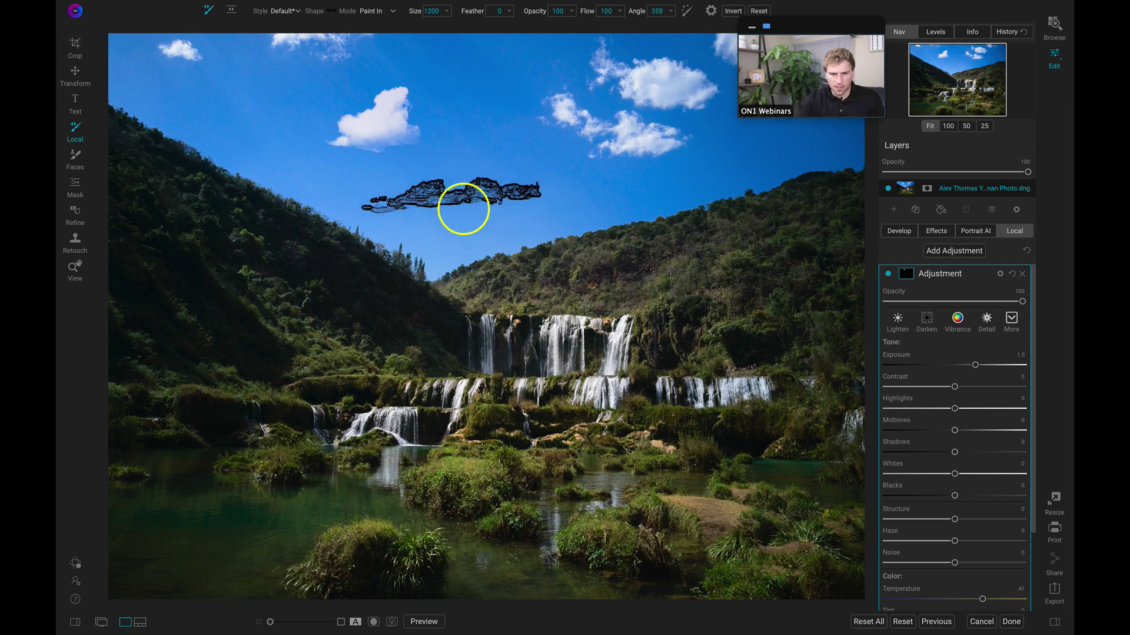
pyautogui.press('Right')
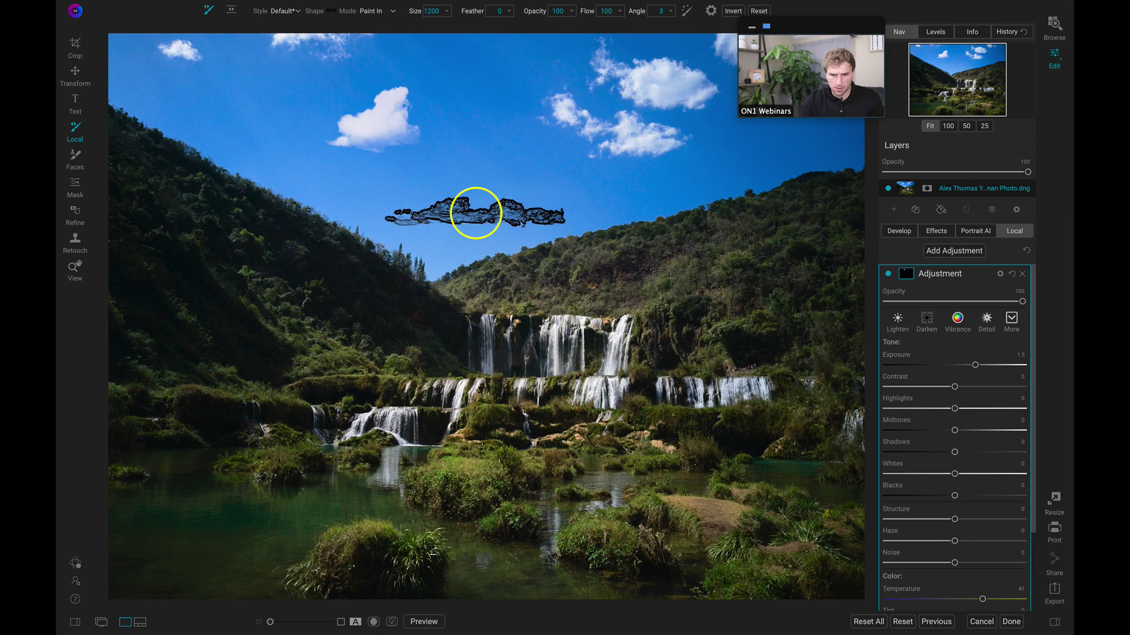
pyautogui.click(490, 204)
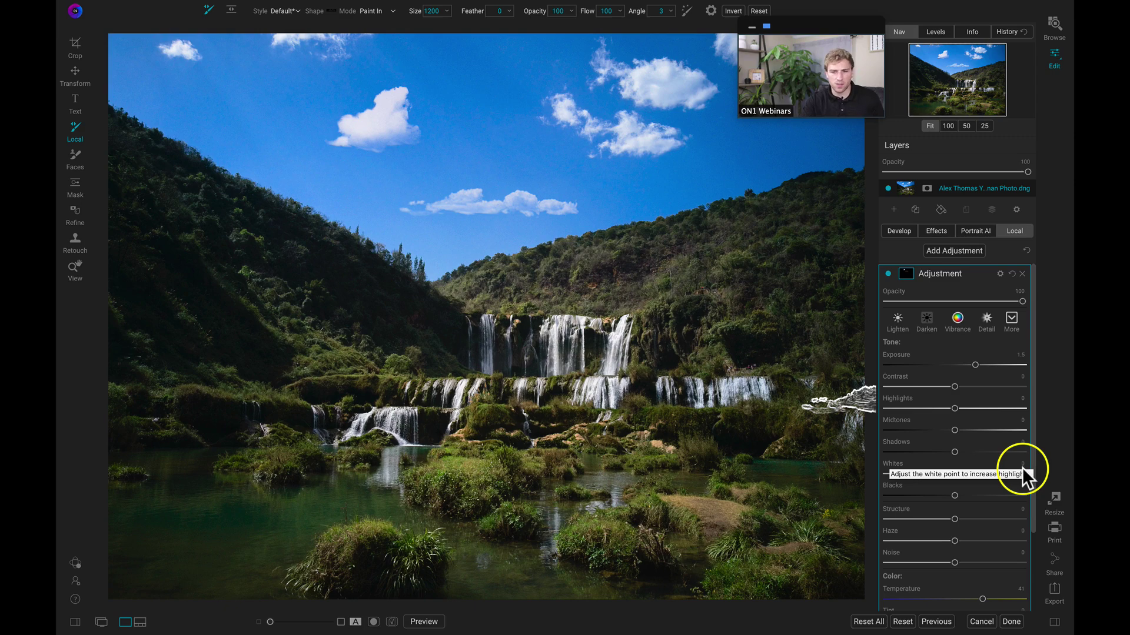
pyautogui.press('\\')
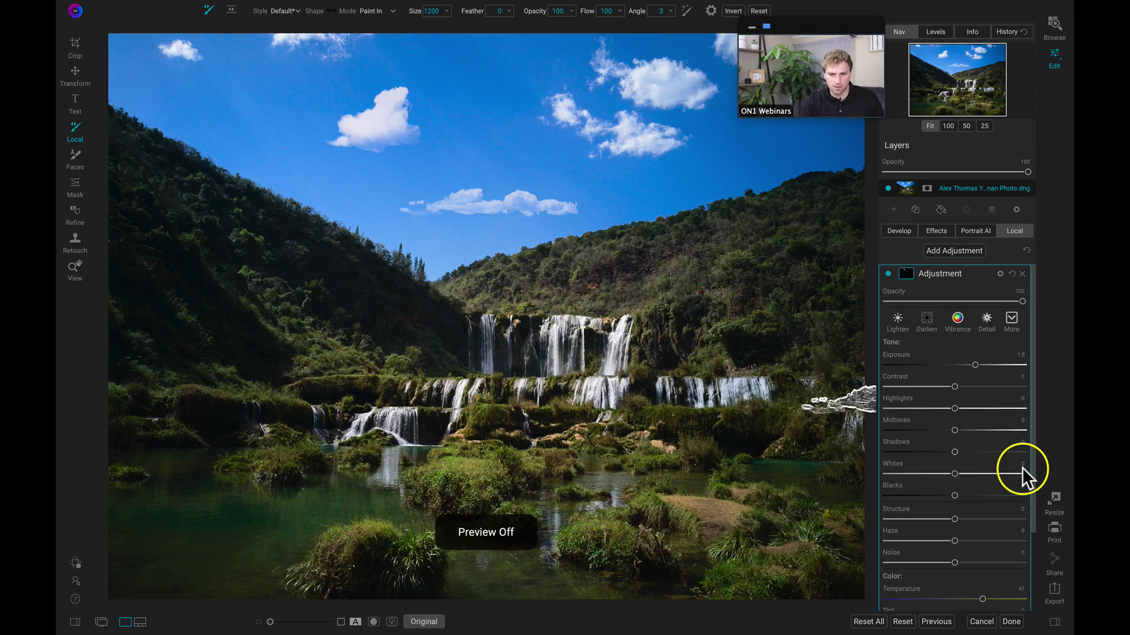
pyautogui.press('\\')
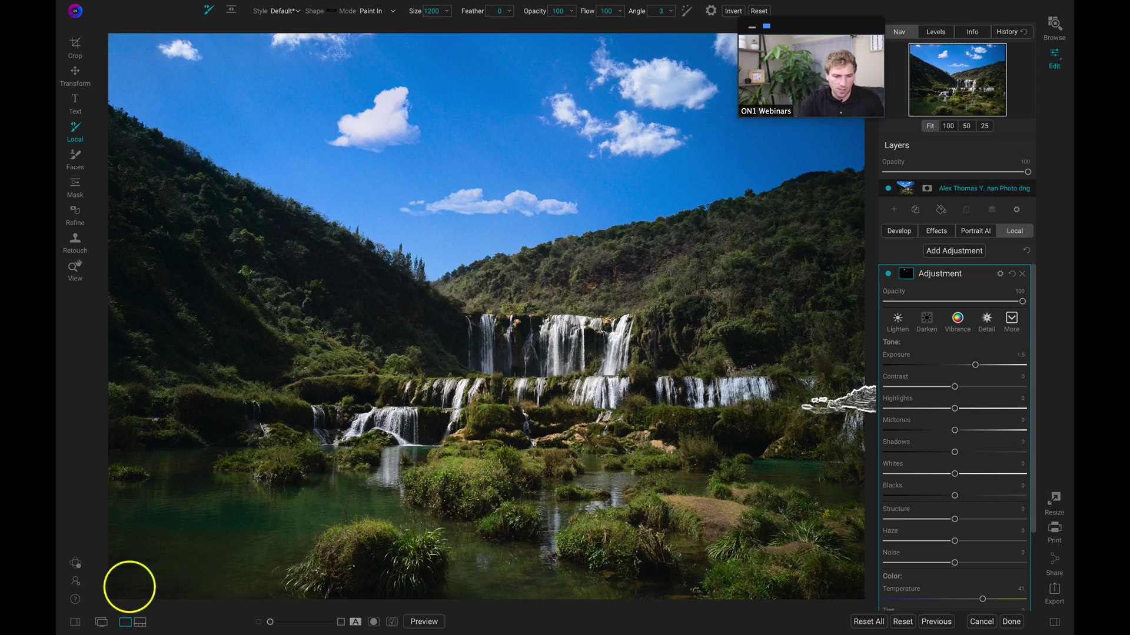
# - Apply the G12 preset from the Golden Autumn category to the photo and compare the result with the original
pyautogui.press('z')
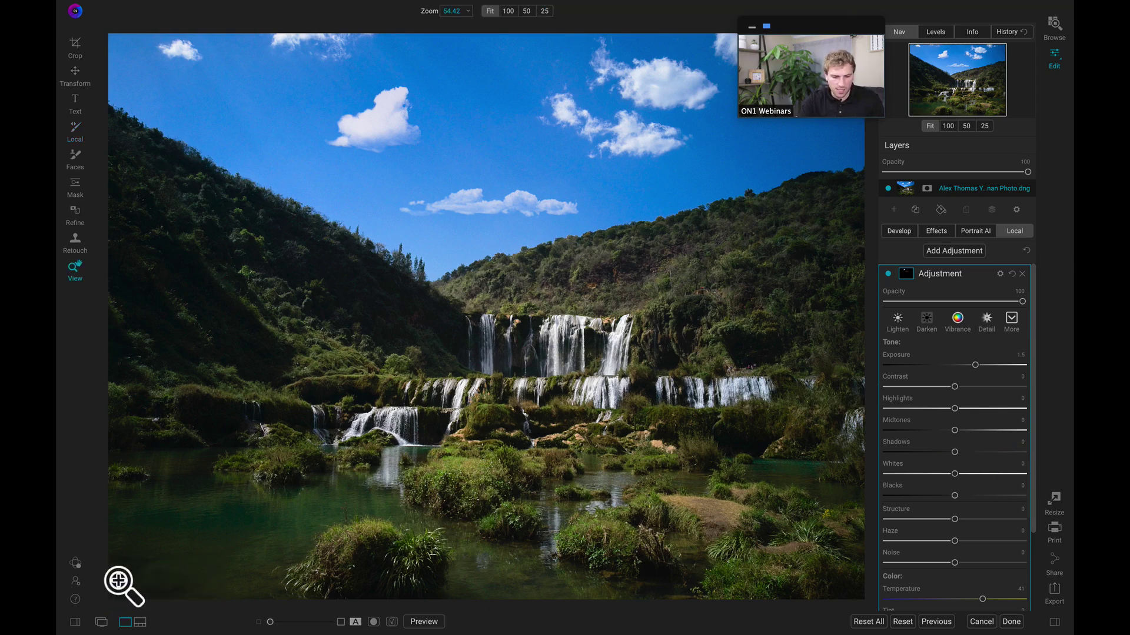
pyautogui.click(75, 622)
pyautogui.click(106, 47)
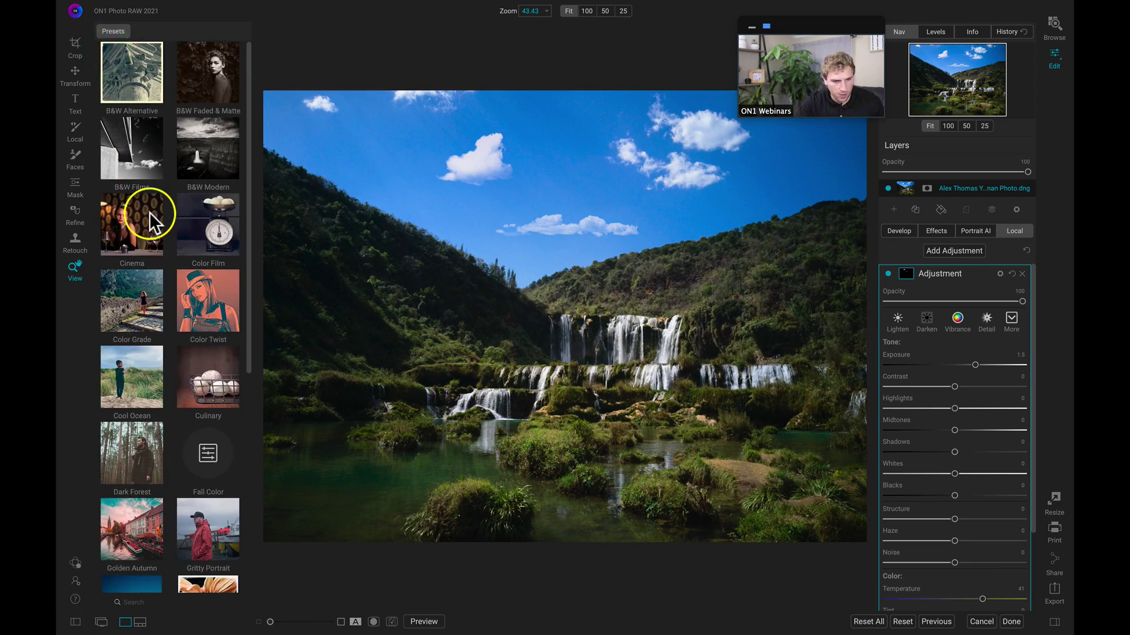
pyautogui.scroll(-5, 150, 212)
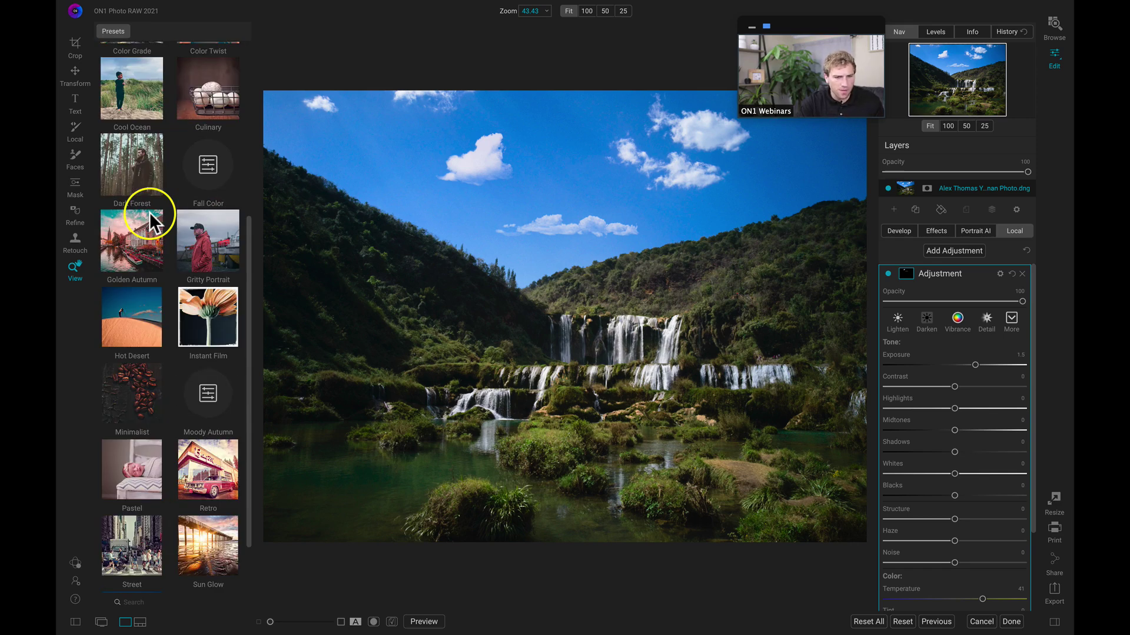
pyautogui.click(133, 263)
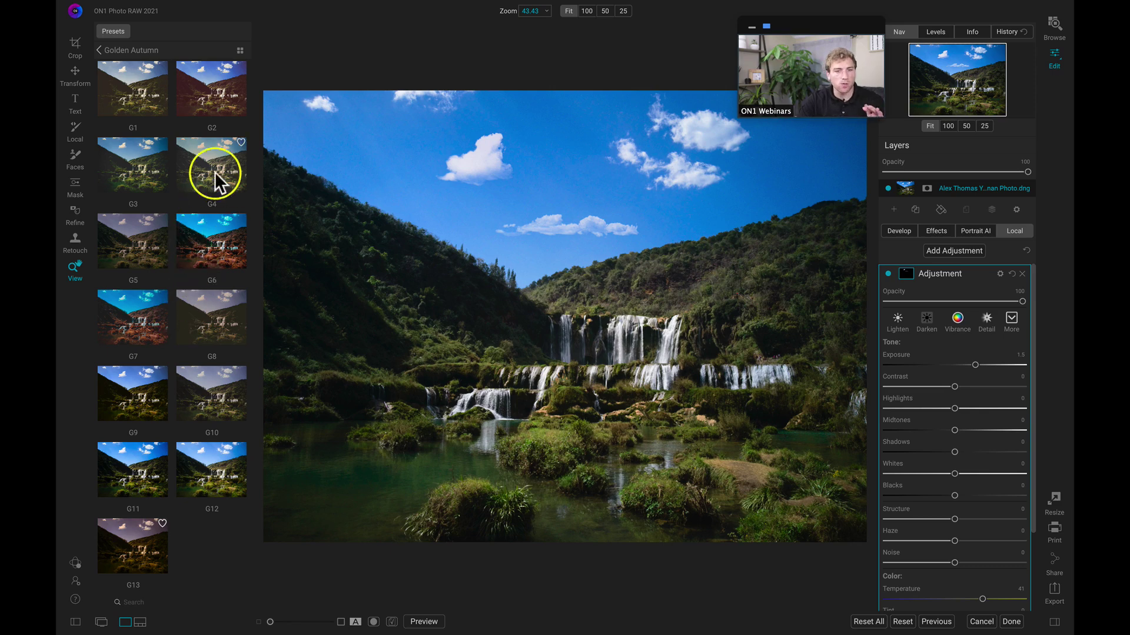
pyautogui.click(239, 48)
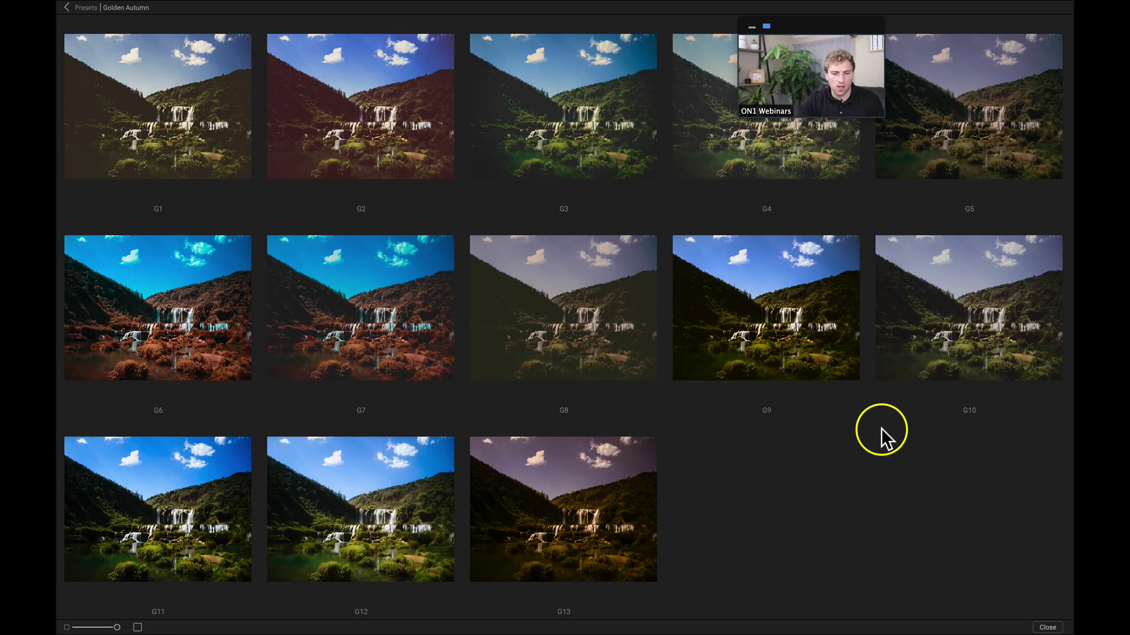
pyautogui.click(347, 513)
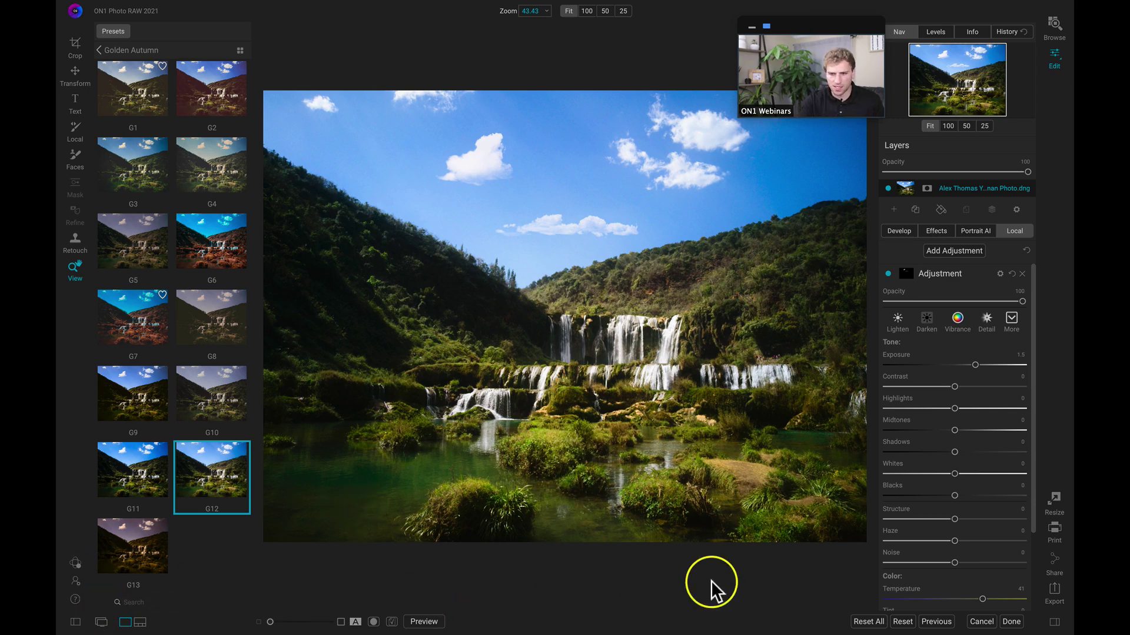
pyautogui.press('\\')
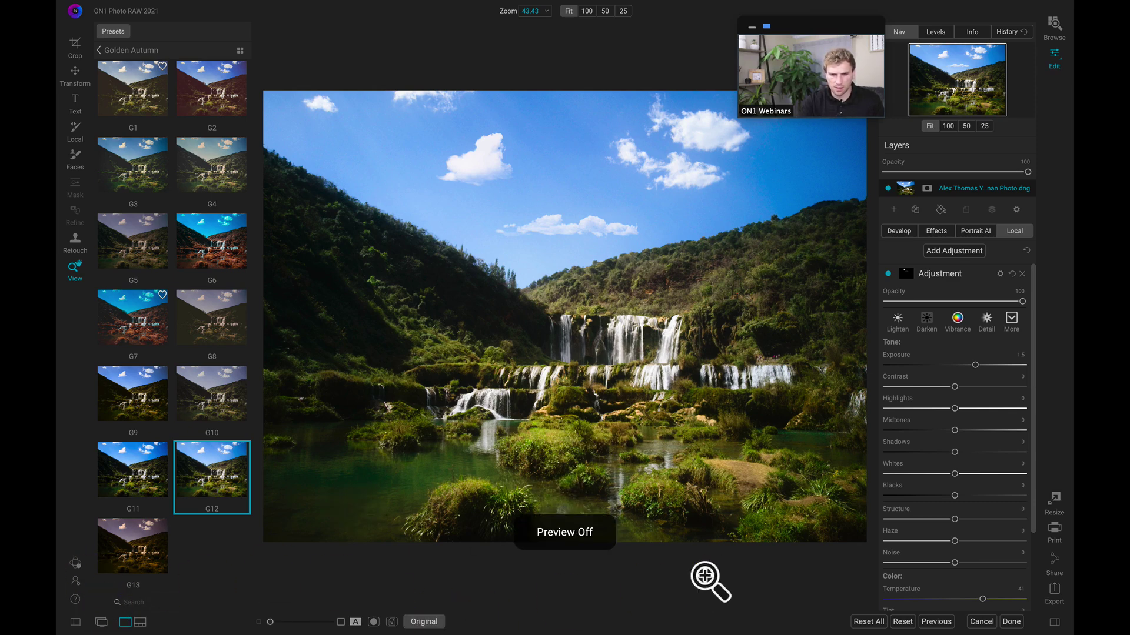
pyautogui.press('\\')
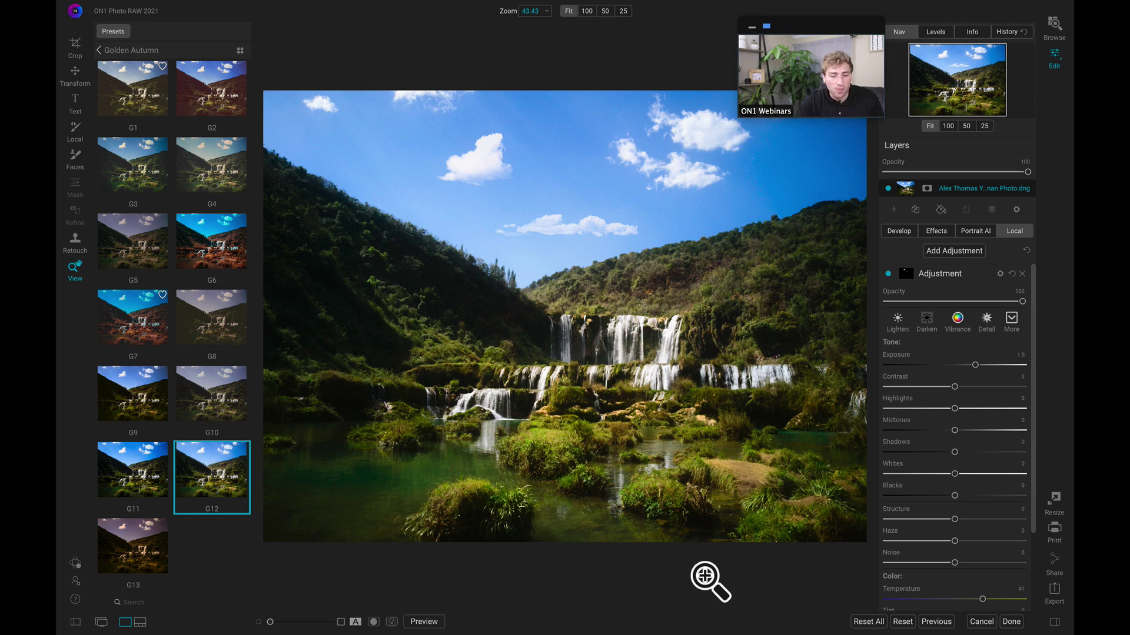
# - Fade the applied G12 preset to 90 and show the effects filter it added
pyautogui.moveTo(237, 485)
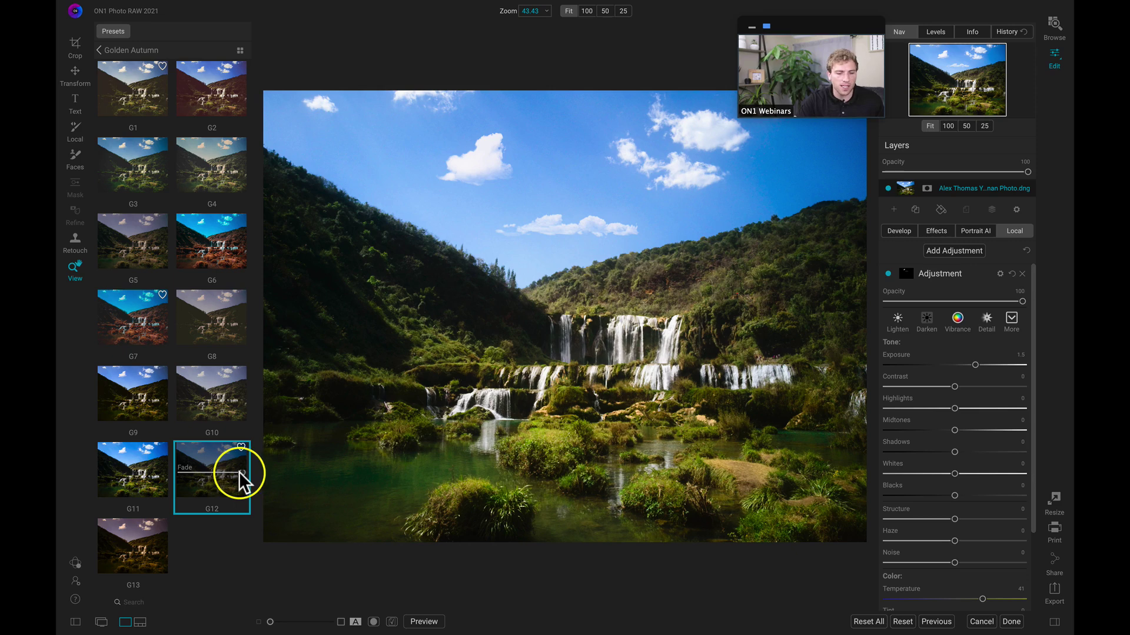
pyautogui.moveTo(228, 472)
pyautogui.mouseDown()
pyautogui.moveTo(195, 474)
pyautogui.moveTo(242, 475)
pyautogui.moveTo(215, 476)
pyautogui.moveTo(228, 475)
pyautogui.mouseUp()
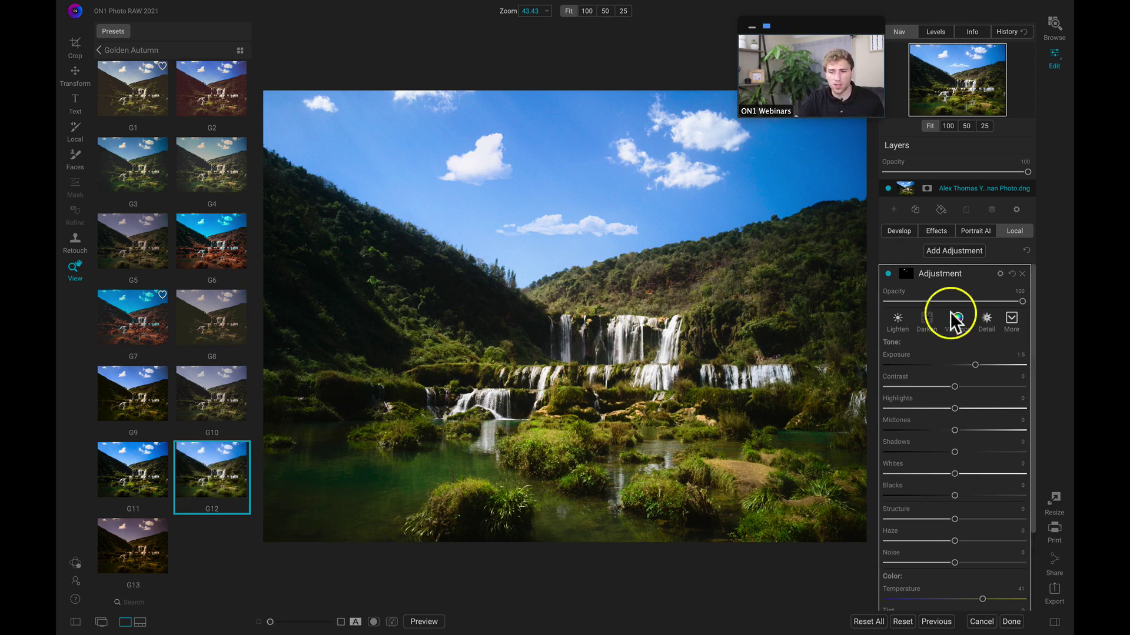
pyautogui.click(941, 231)
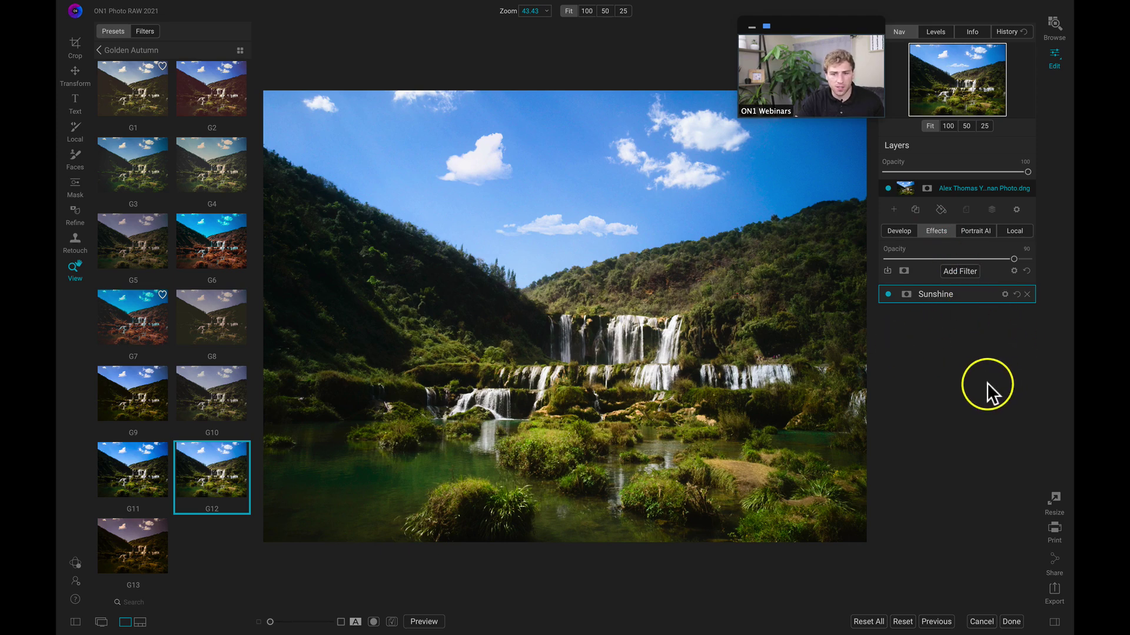
# - Add a Dynamic Contrast filter above the Sunshine filter, preview the photo with and without it, and compare with the original
pyautogui.moveTo(218, 507)
pyautogui.click(983, 295)
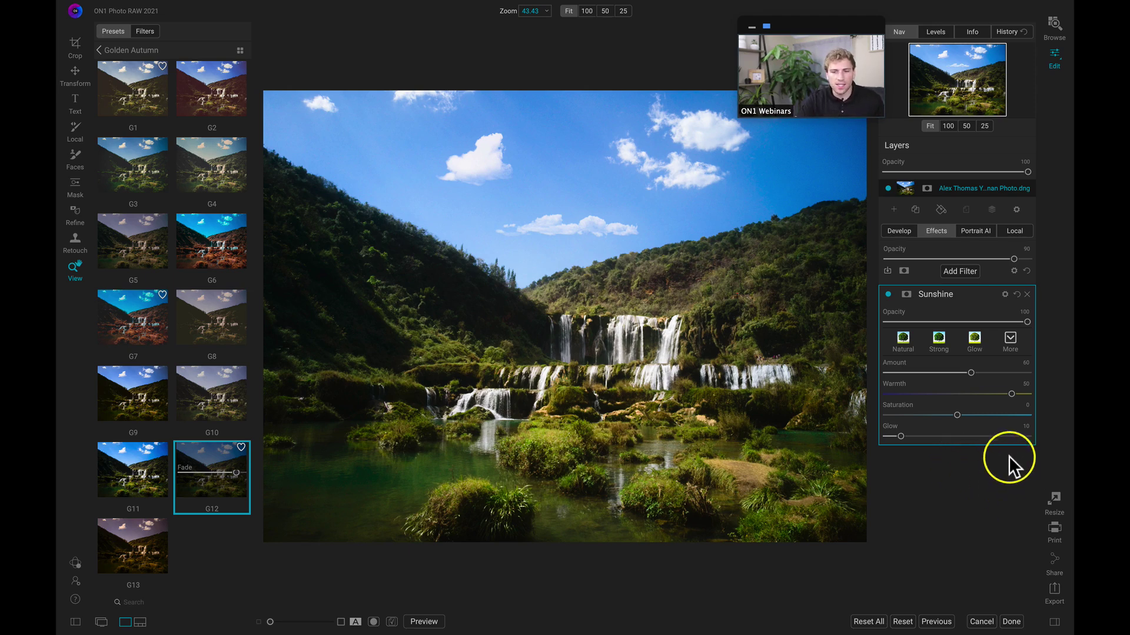
pyautogui.click(962, 271)
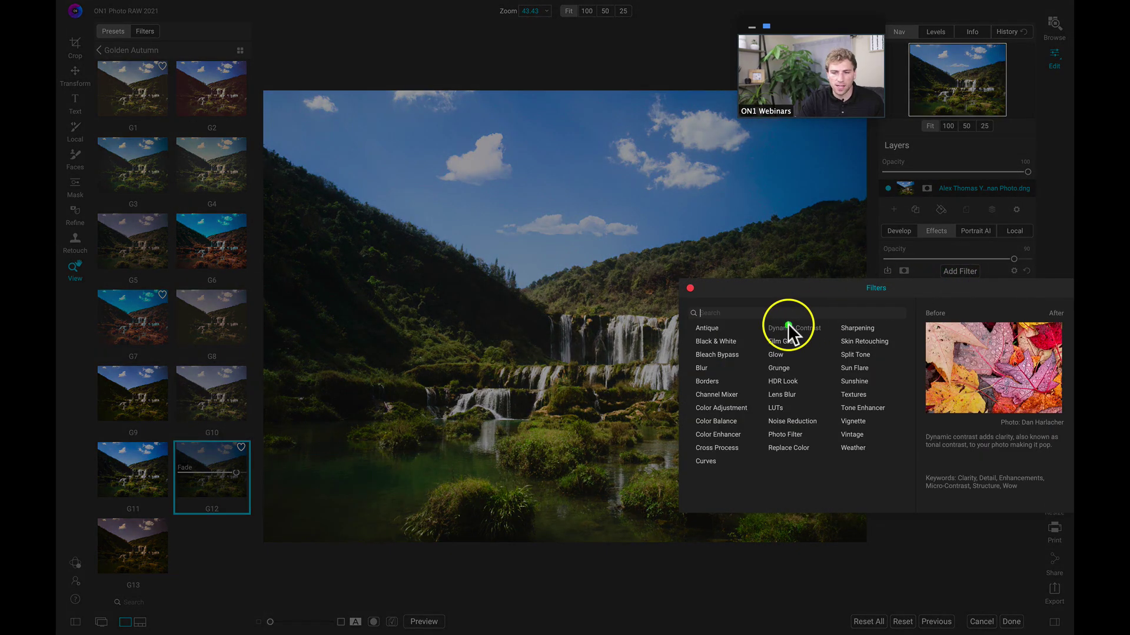
pyautogui.click(789, 327)
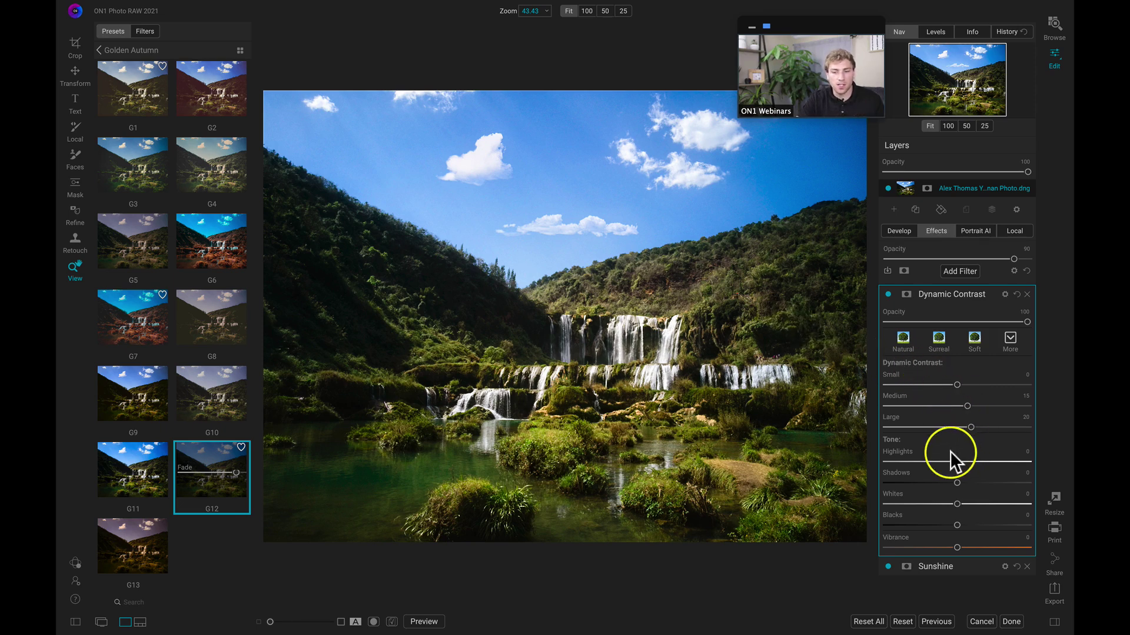
pyautogui.click(887, 293)
pyautogui.click(887, 292)
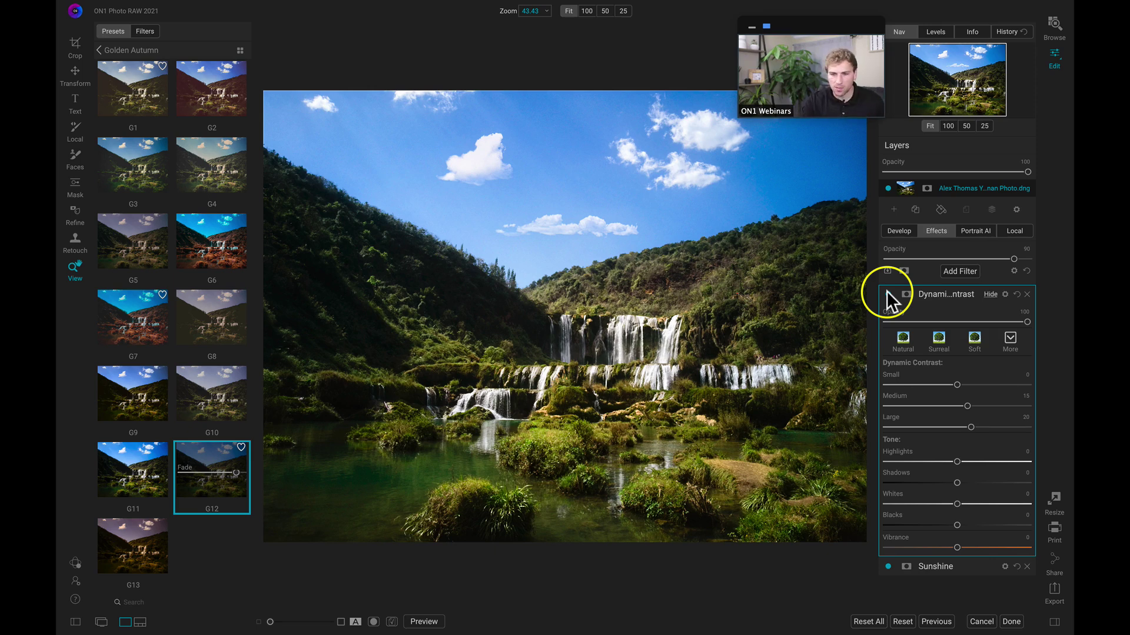
pyautogui.press('\\')
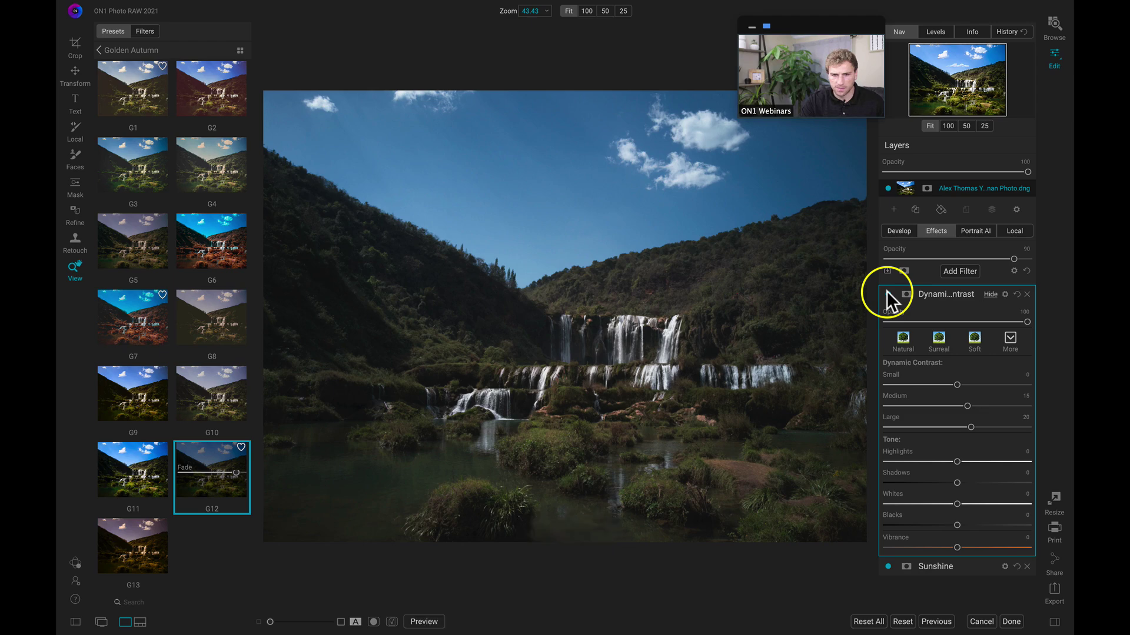
pyautogui.press('\\')
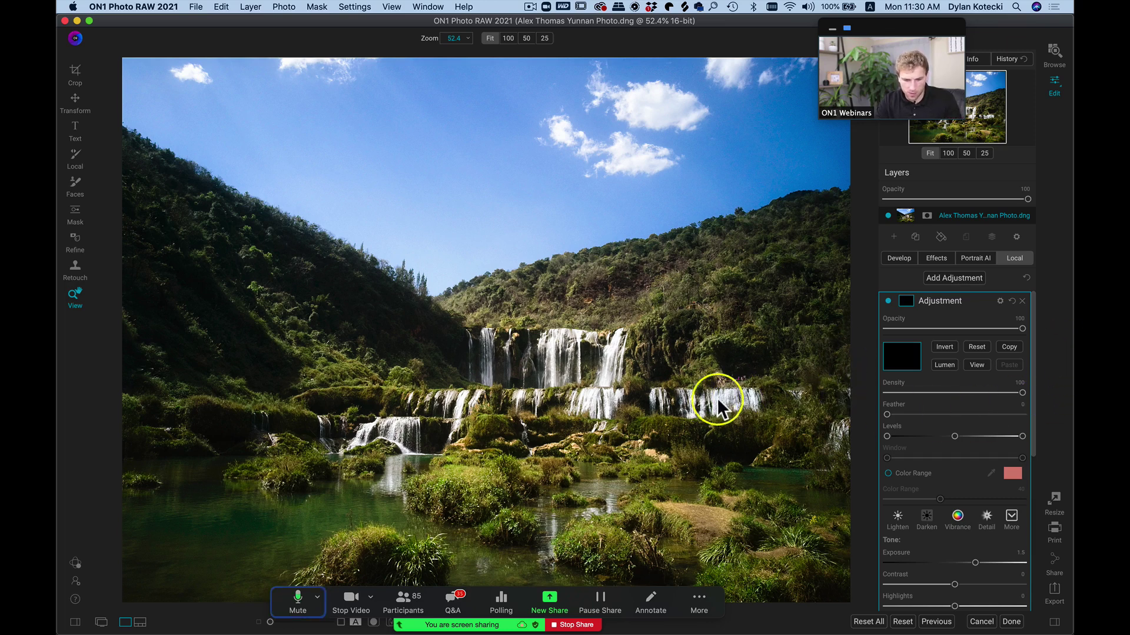
# - Switch to editing the red desert photo with the cloudy grey sky
pyautogui.click(1058, 347)
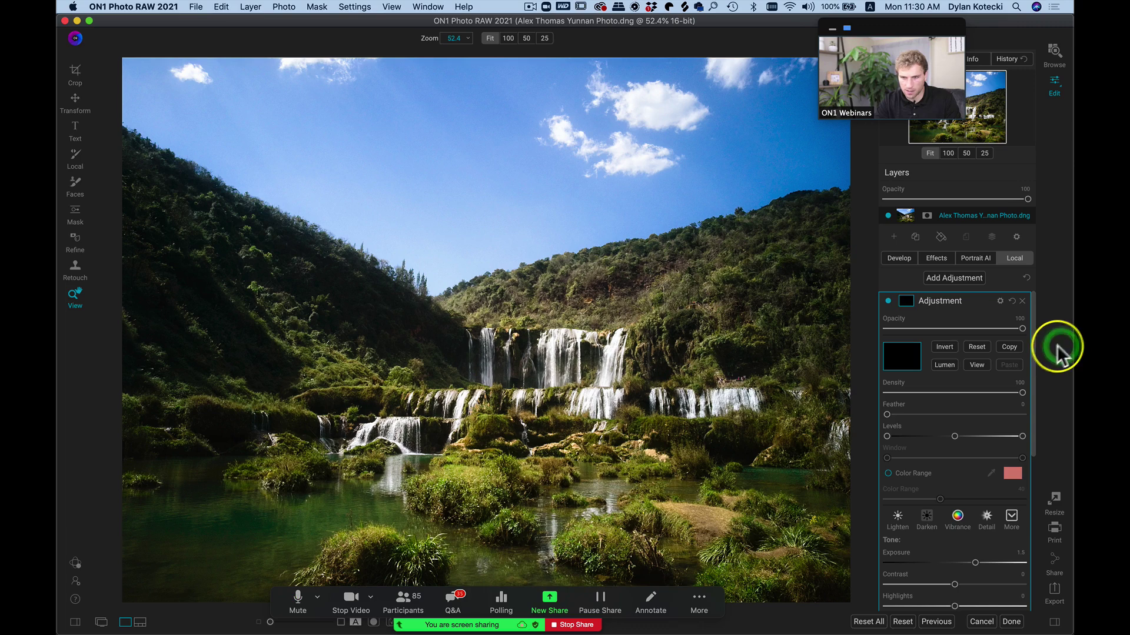
pyautogui.press('super+shift+f')
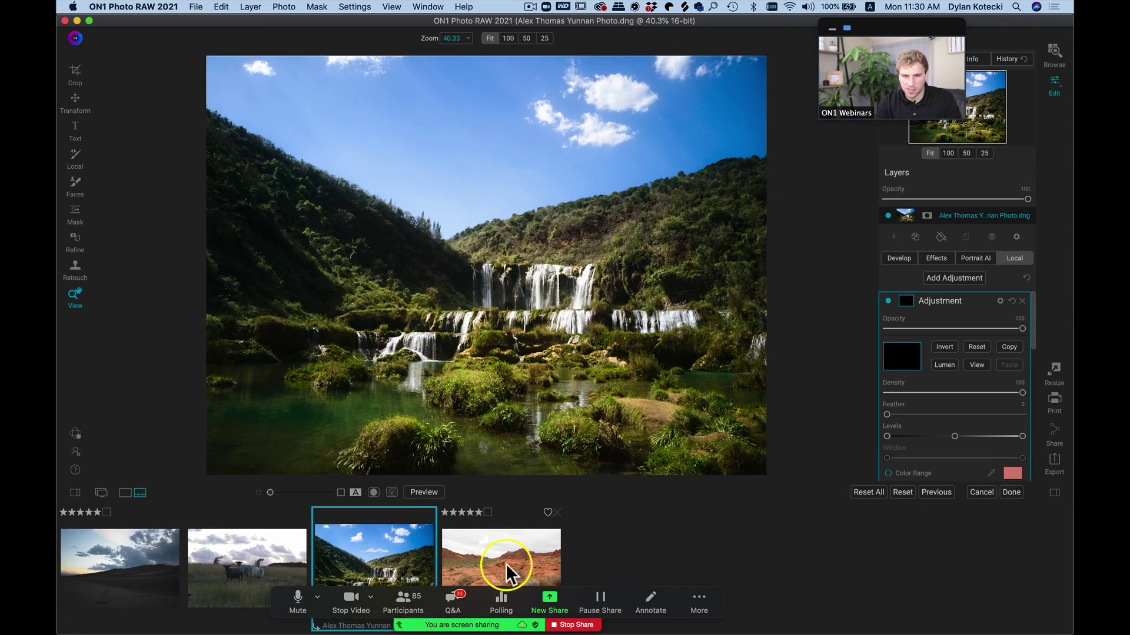
pyautogui.click(507, 567)
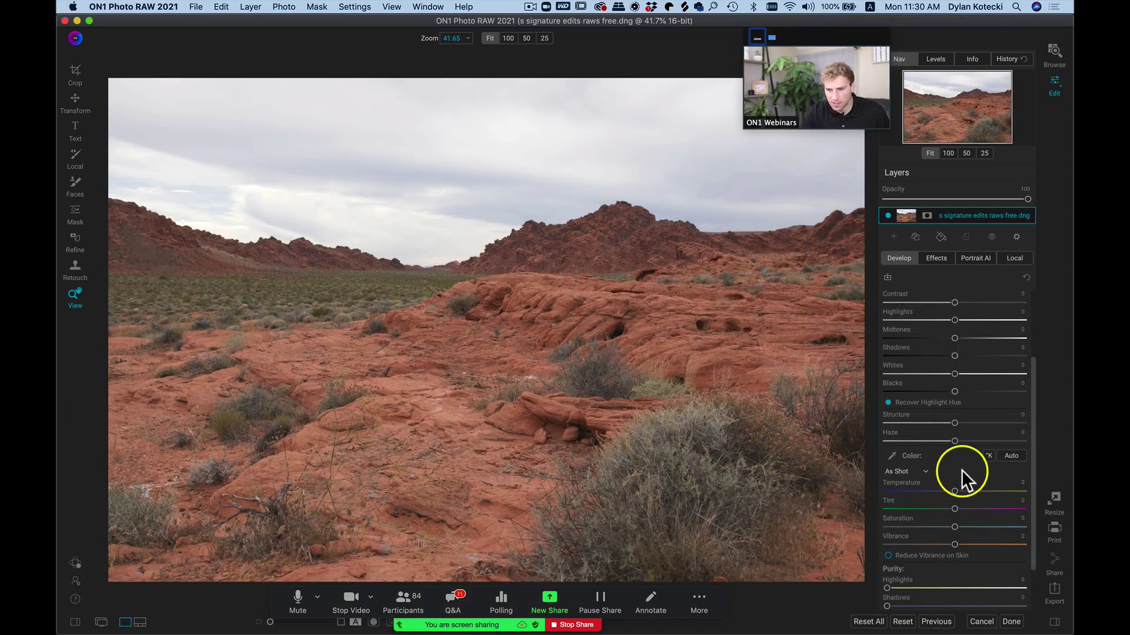
pyautogui.scroll(3, 961, 469)
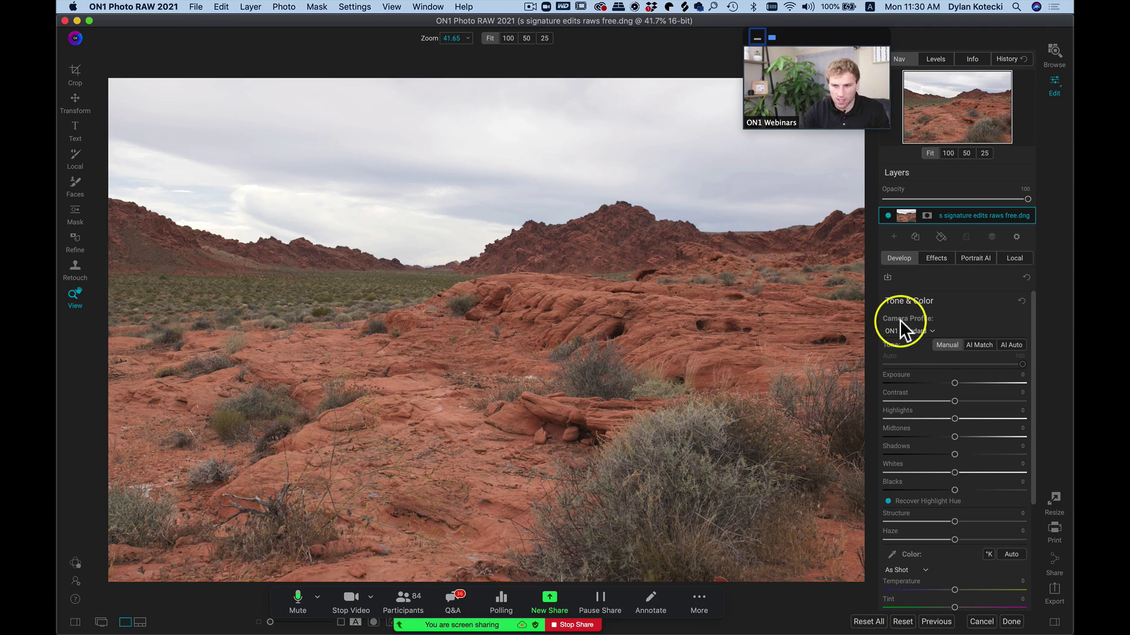
# - Add a gradient mask to the desert layer with the Masking Bug, using the Linear Top preset
pyautogui.click(927, 215)
pyautogui.moveTo(710, 340); pyautogui.dragTo(678, 352)
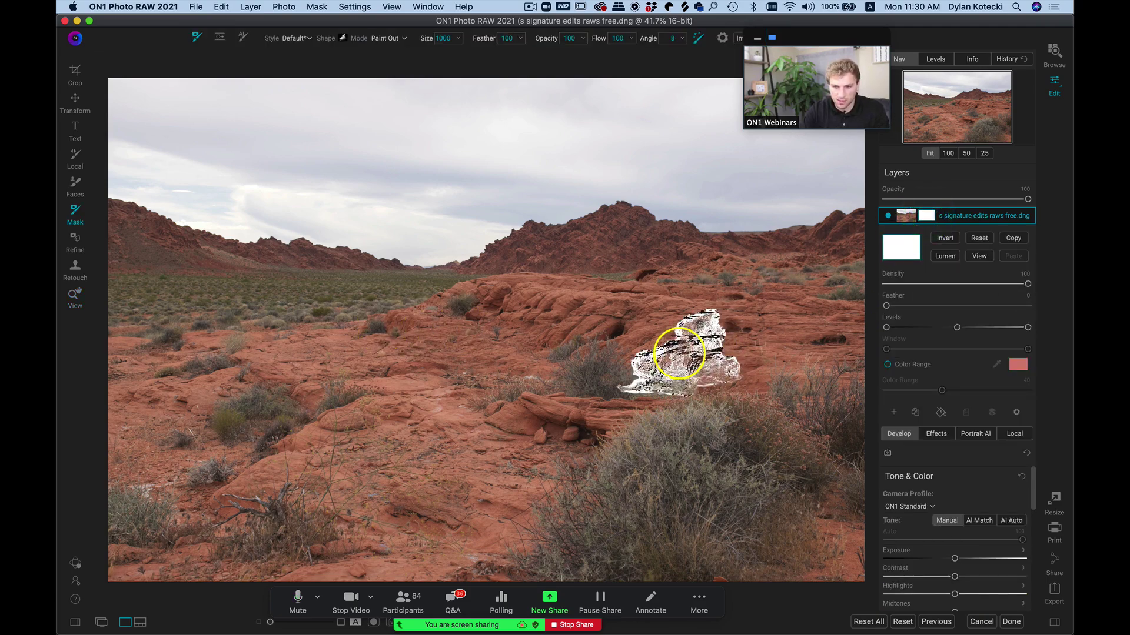
pyautogui.hotkey('shift', 'b')
pyautogui.click(416, 281)
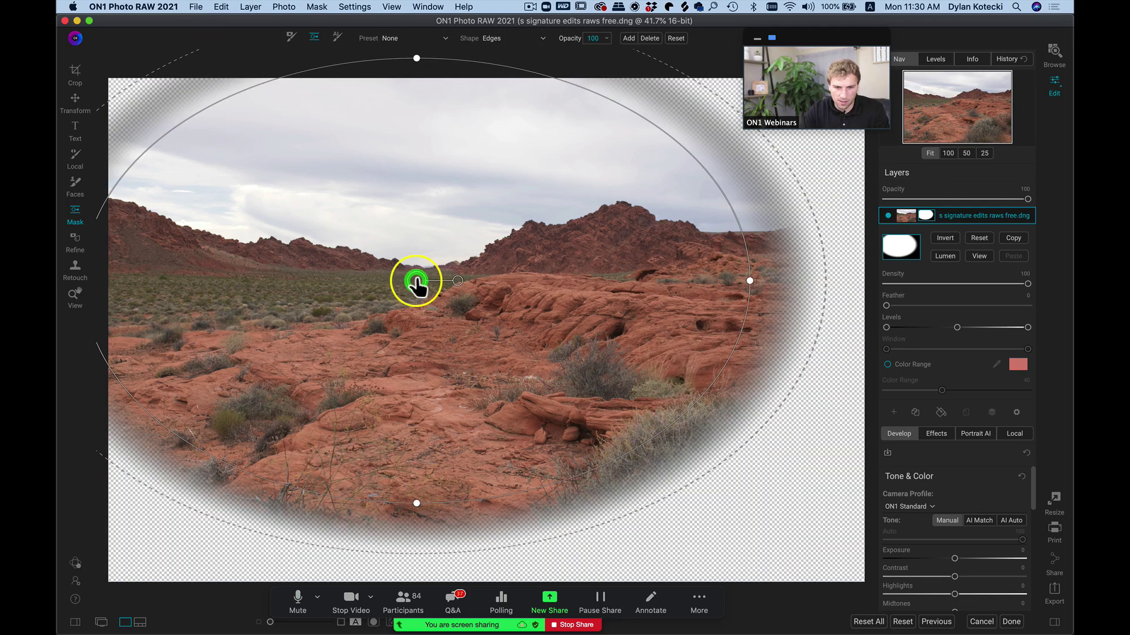
pyautogui.click(511, 37)
pyautogui.click(509, 64)
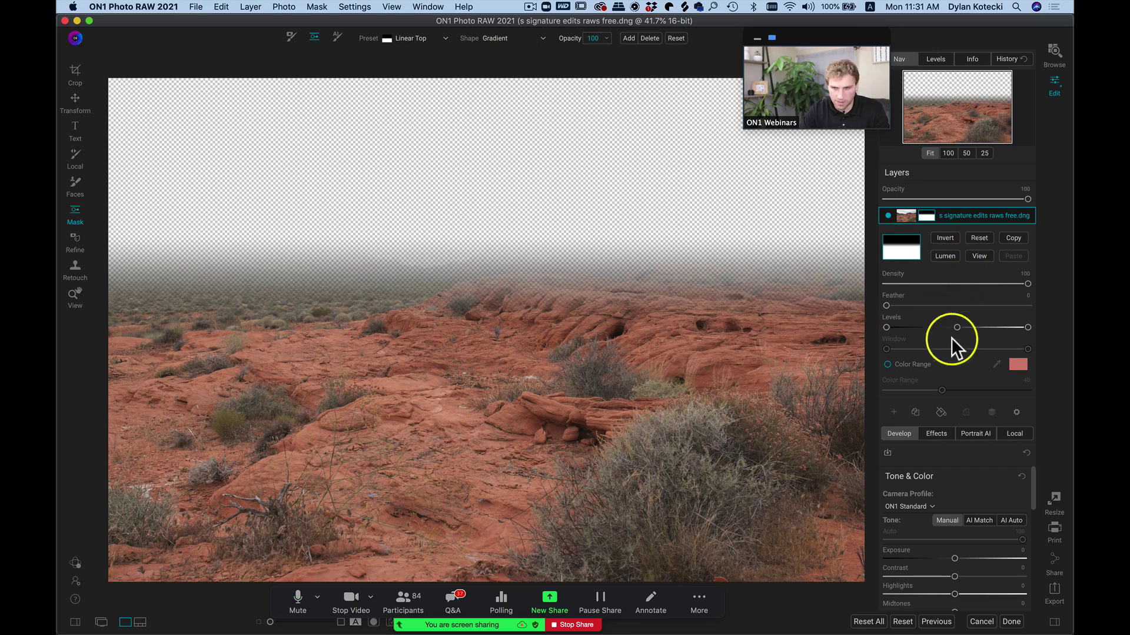
# - Enable Color Range on the layer mask and sample the pale grey sky as its colour
pyautogui.click(887, 365)
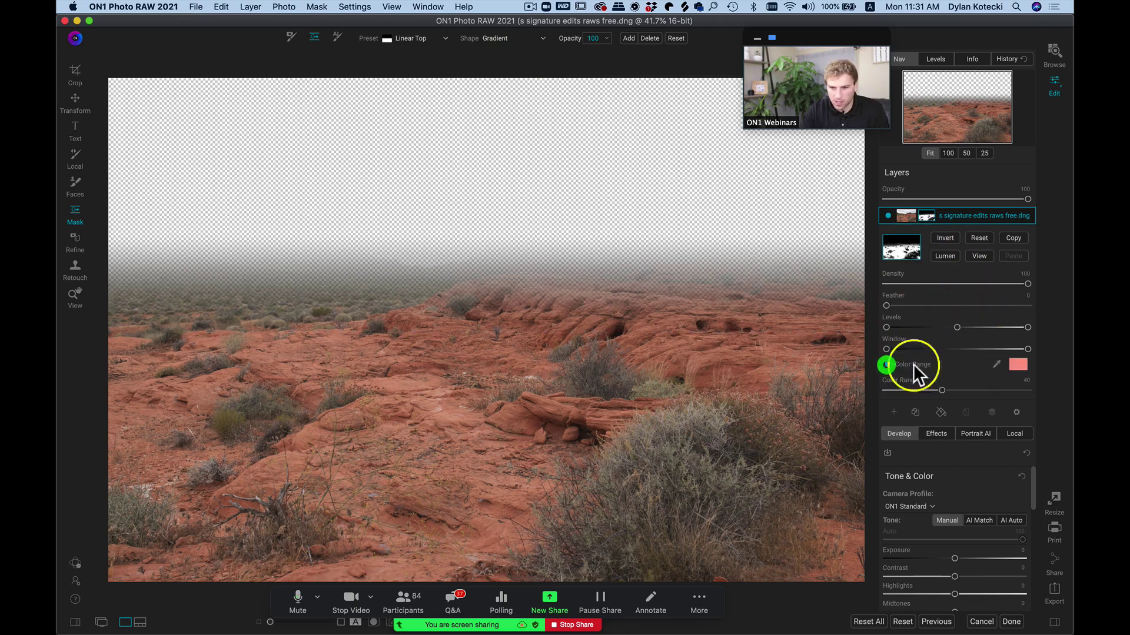
pyautogui.click(998, 364)
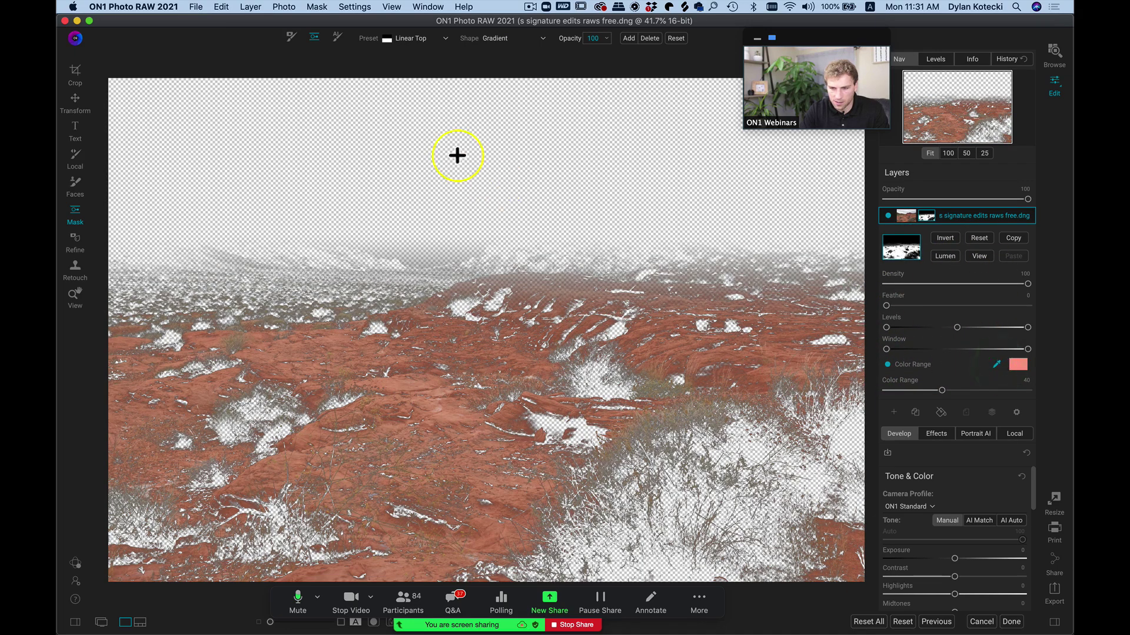
pyautogui.click(456, 153)
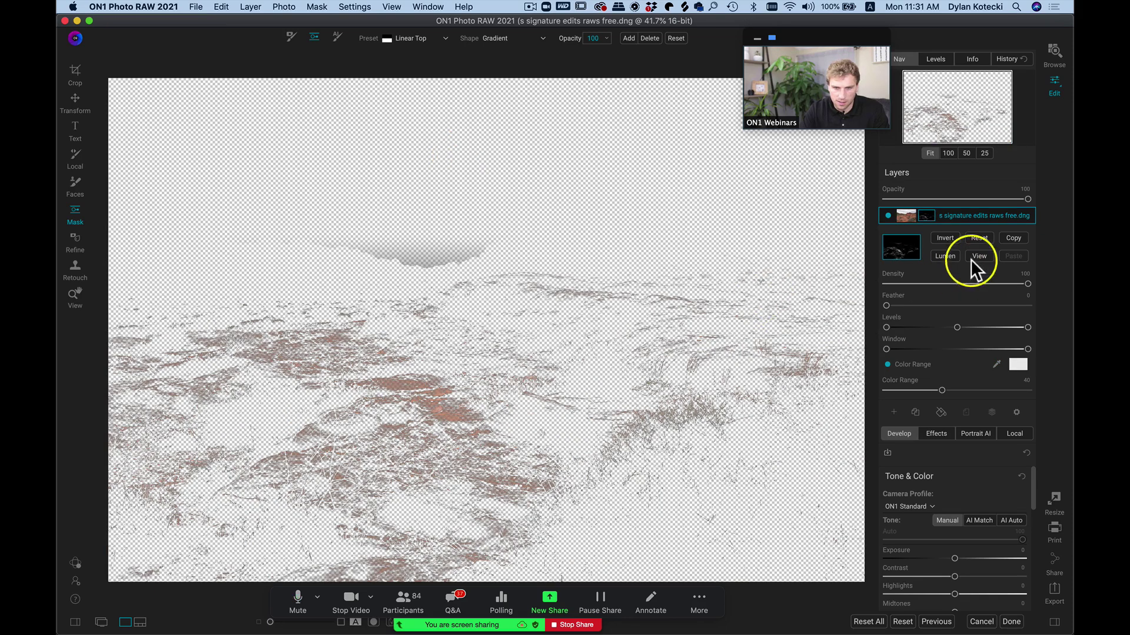
# - Lower the mask gradient to the horizon with a narrow transition and invert the mask so the sky is cut out
pyautogui.moveTo(416, 278); pyautogui.dragTo(418, 330)
pyautogui.moveTo(447, 280)
pyautogui.mouseDown()
pyautogui.moveTo(441, 310)
pyautogui.moveTo(423, 302)
pyautogui.moveTo(429, 283)
pyautogui.mouseUp()
pyautogui.click(949, 238)
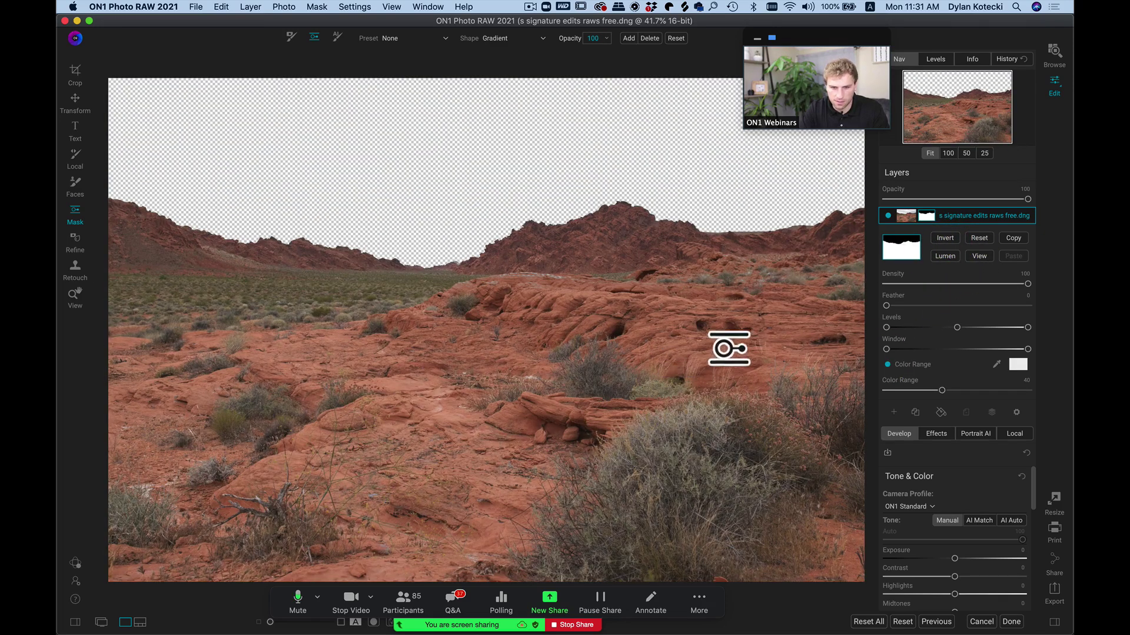
pyautogui.moveTo(515, 282)
pyautogui.mouseDown()
pyautogui.moveTo(429, 288)
pyautogui.moveTo(452, 230)
pyautogui.moveTo(463, 276)
pyautogui.moveTo(506, 288)
pyautogui.moveTo(510, 277)
pyautogui.mouseUp()
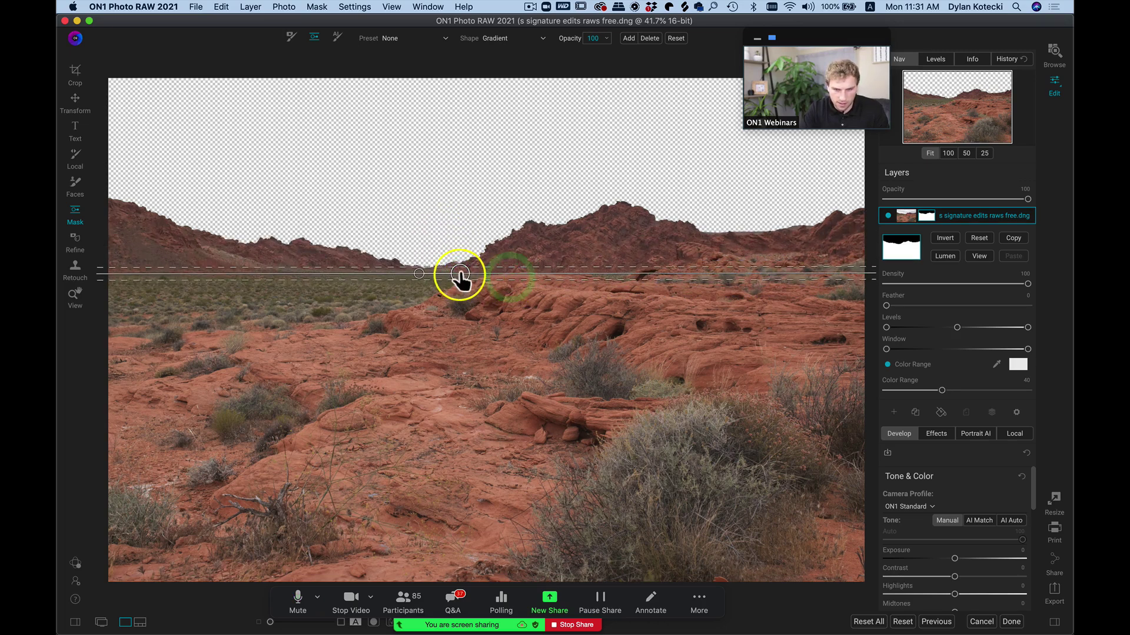
pyautogui.click(465, 280)
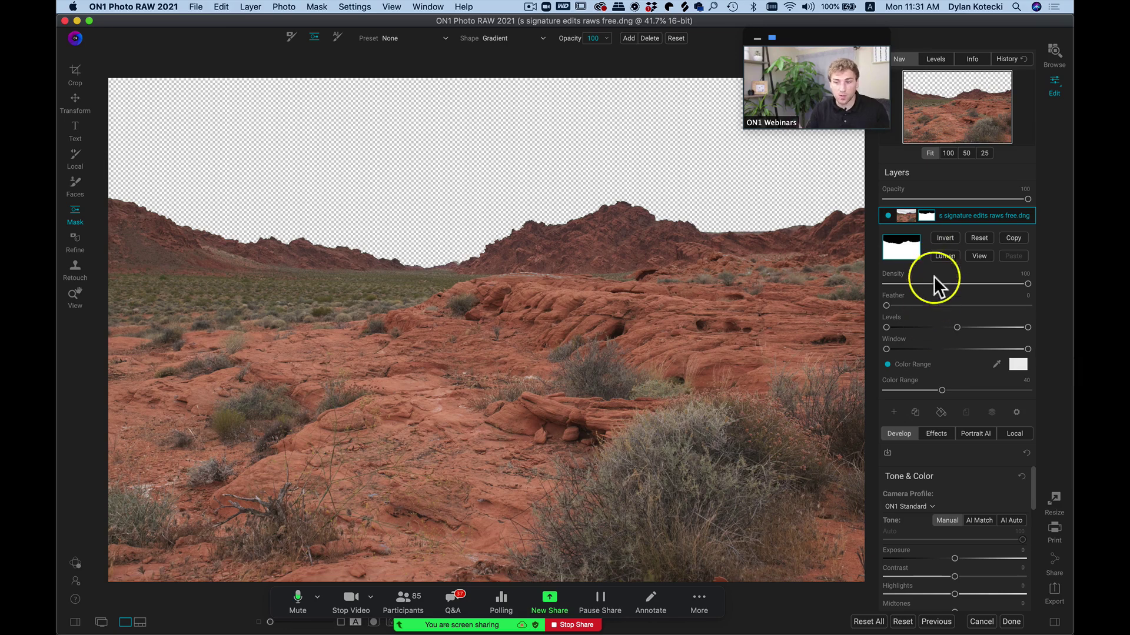
# - Start adding a layer to the masked desert photo and show the Extras library as the source
pyautogui.click(892, 412)
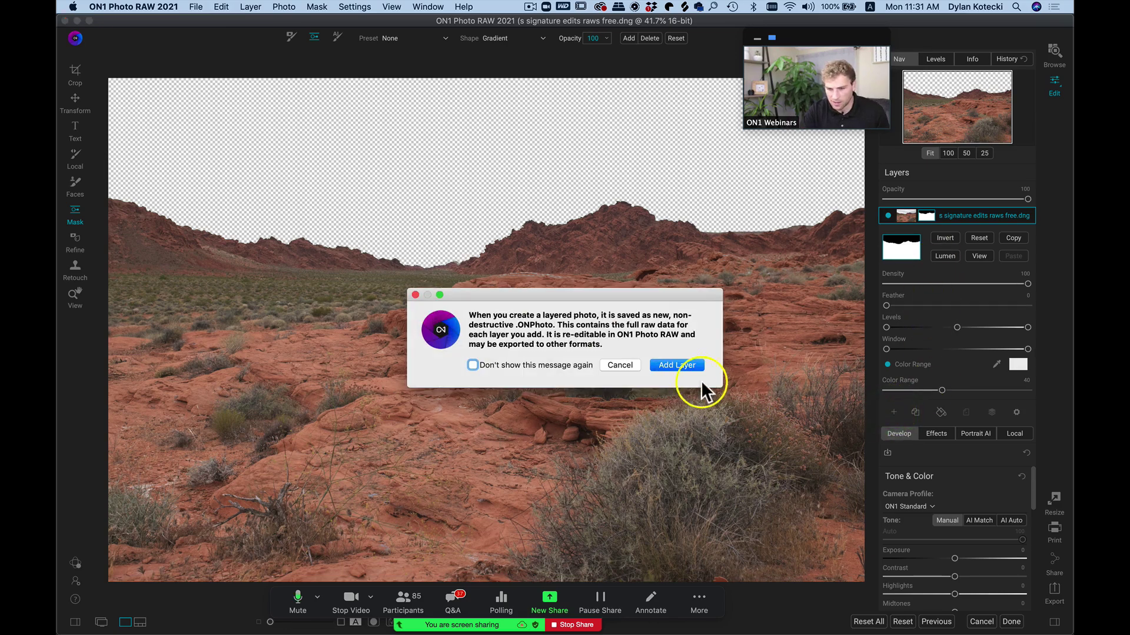
pyautogui.click(679, 363)
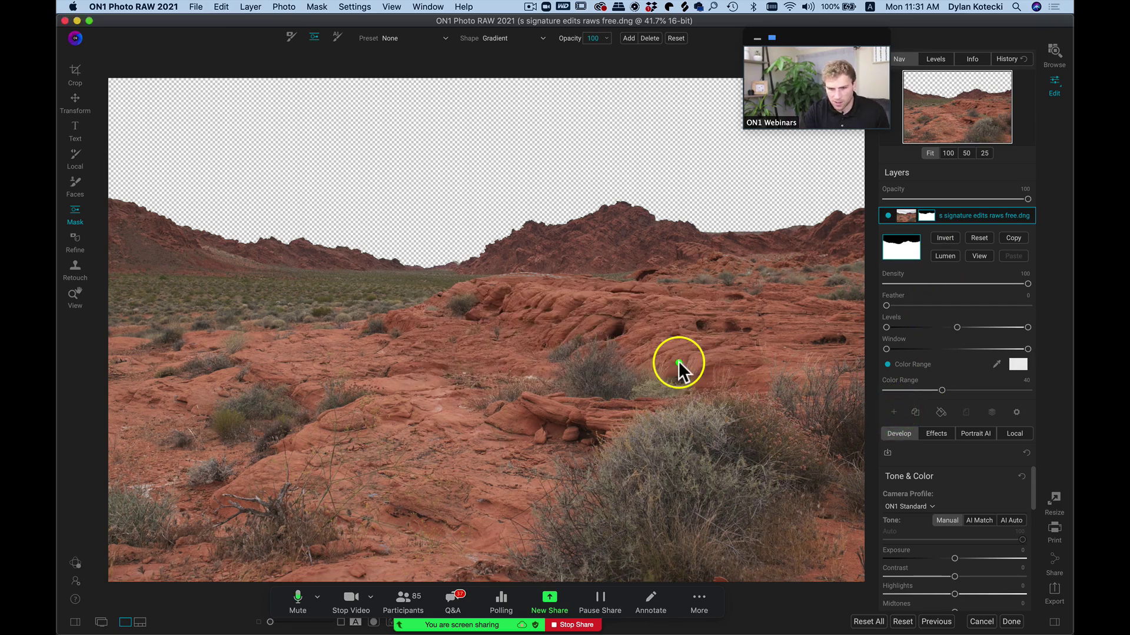
pyautogui.click(894, 412)
pyautogui.click(584, 106)
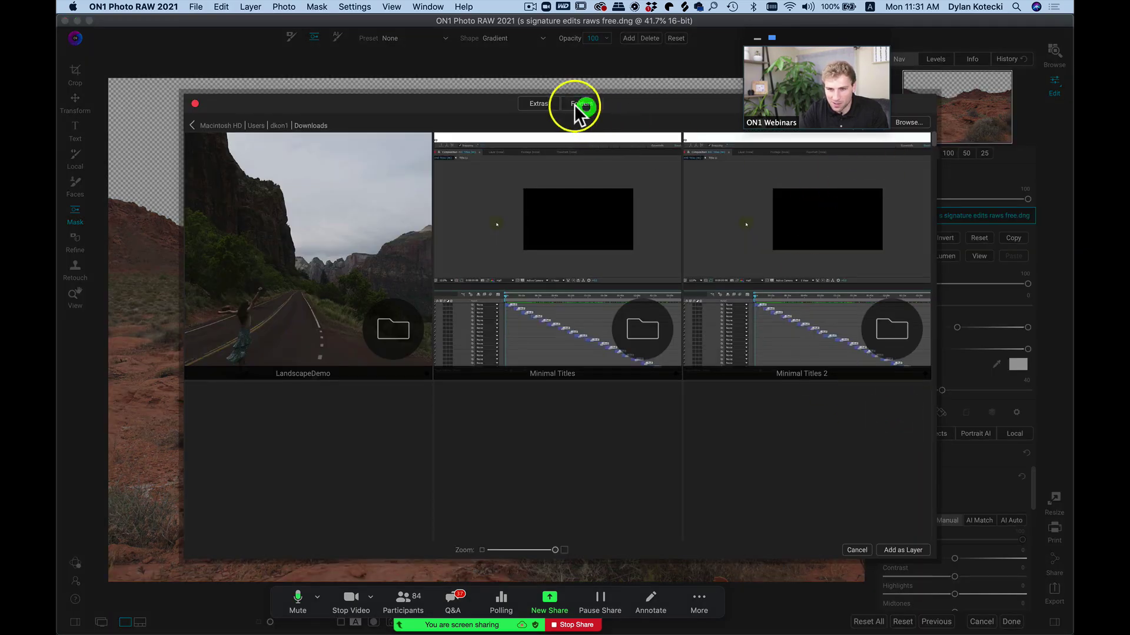
pyautogui.click(570, 105)
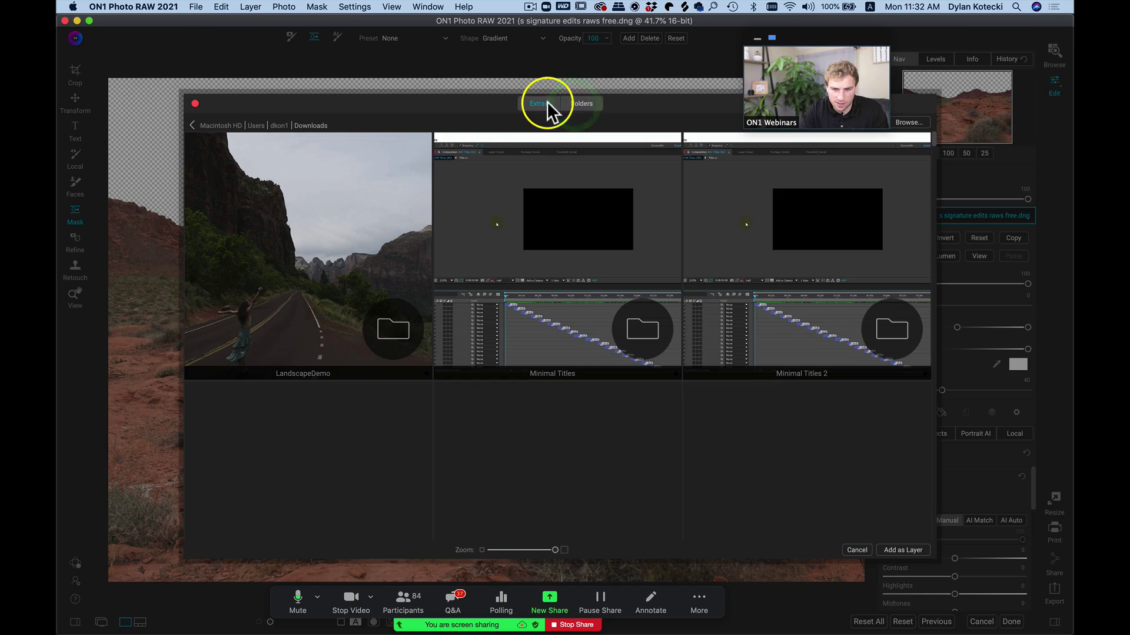
pyautogui.click(541, 104)
# - Open the Skies collection among the Backgrounds in Extras 2021
pyautogui.doubleClick(335, 195)
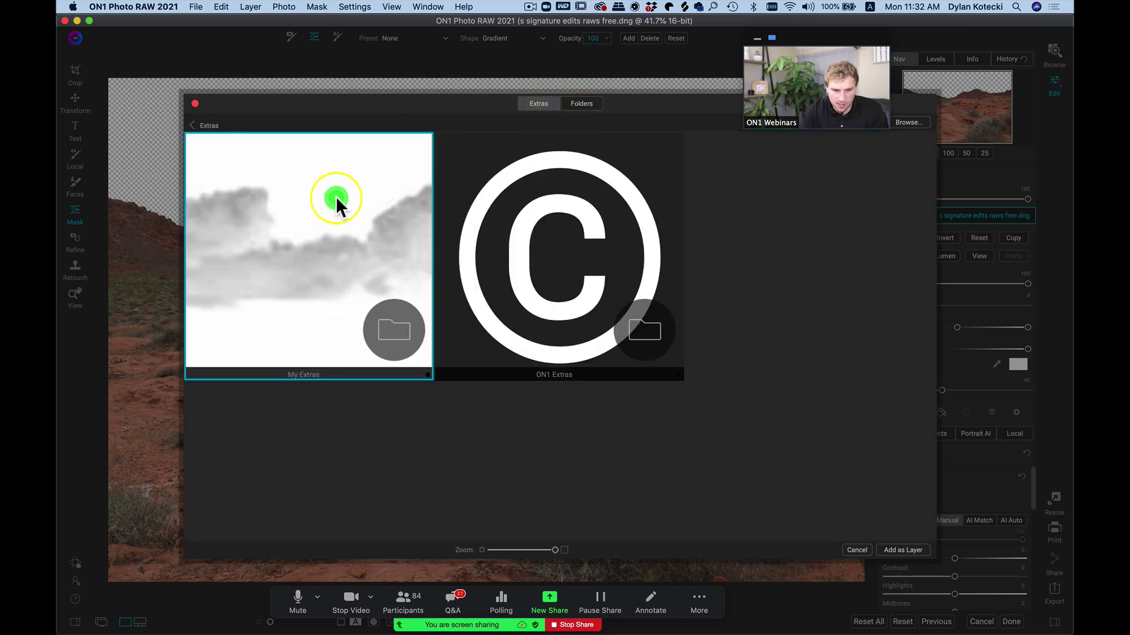
pyautogui.doubleClick(338, 219)
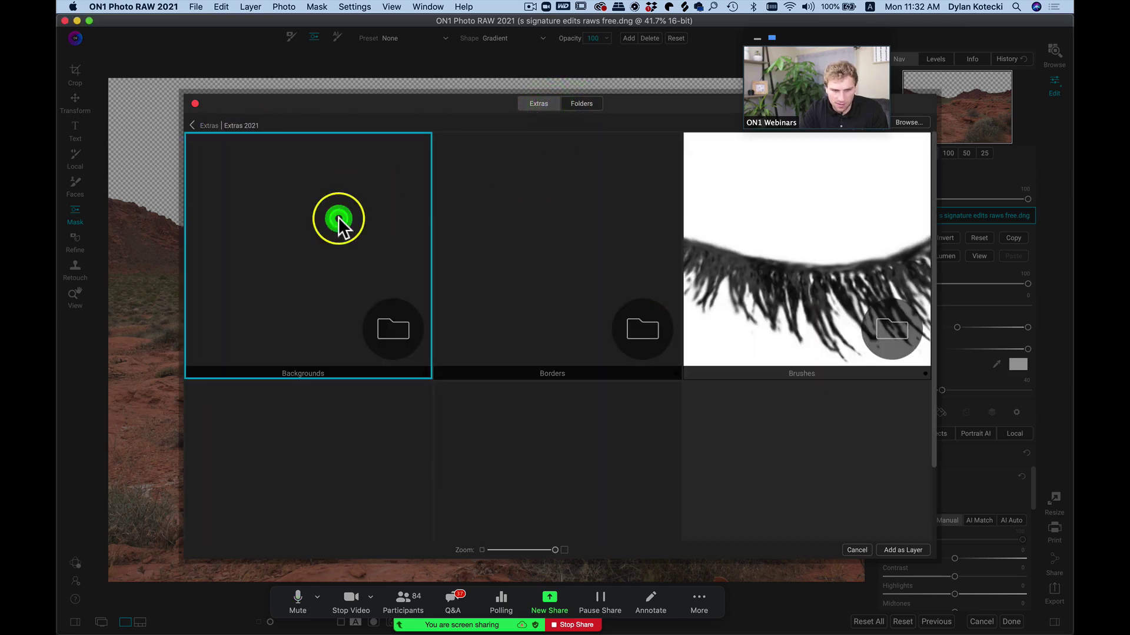
pyautogui.click(235, 122)
pyautogui.click(211, 122)
pyautogui.click(542, 184)
pyautogui.click(542, 182)
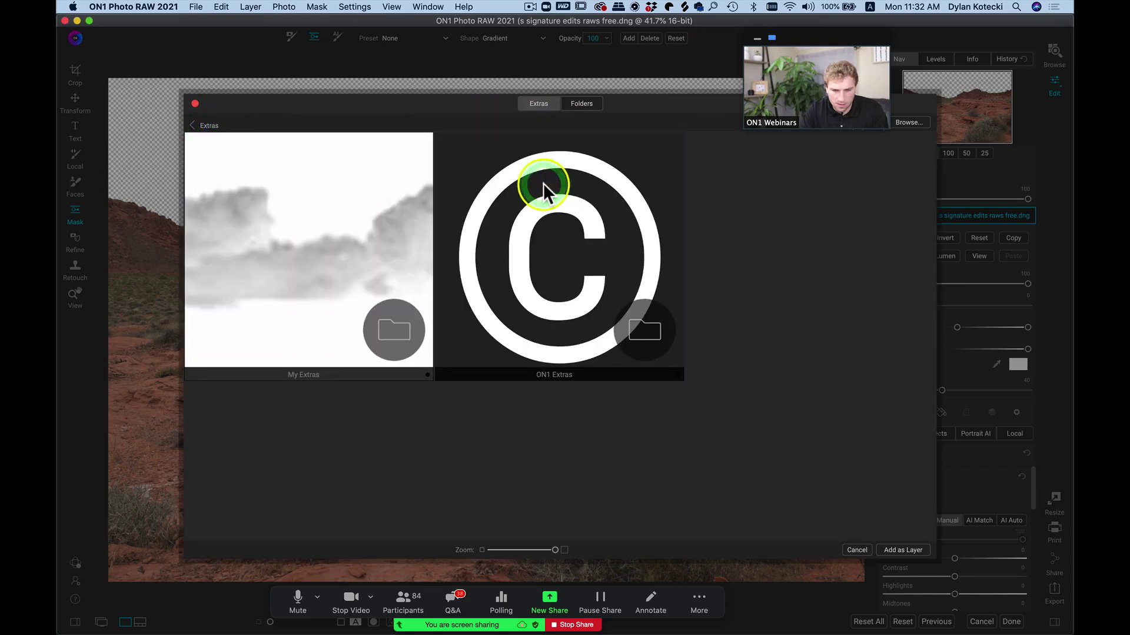
pyautogui.click(339, 229)
pyautogui.click(337, 228)
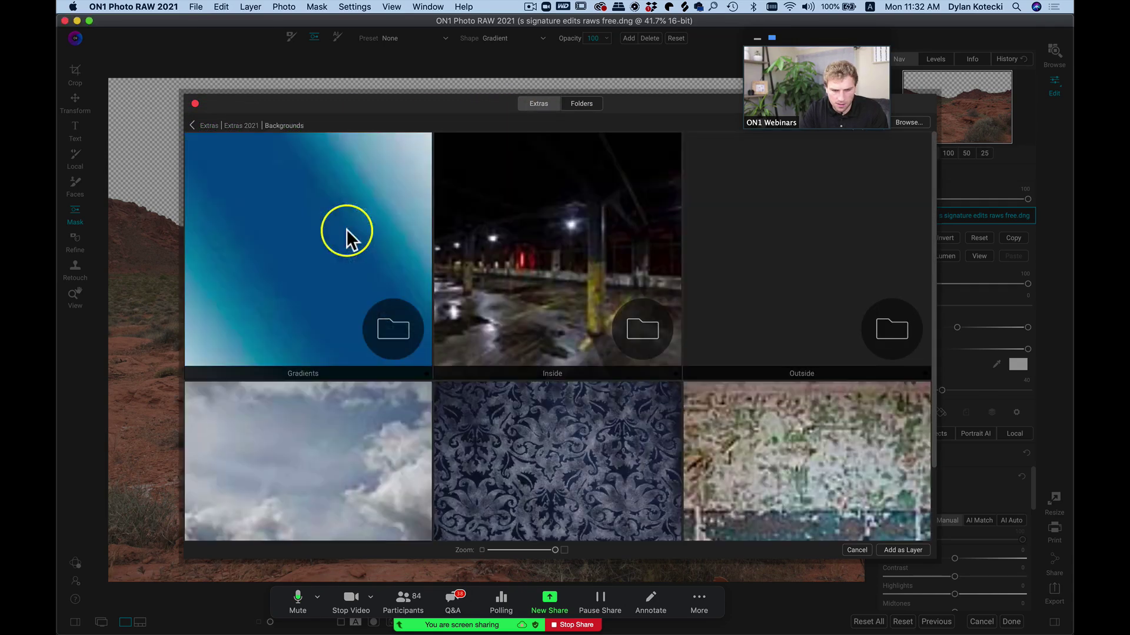
pyautogui.click(303, 420)
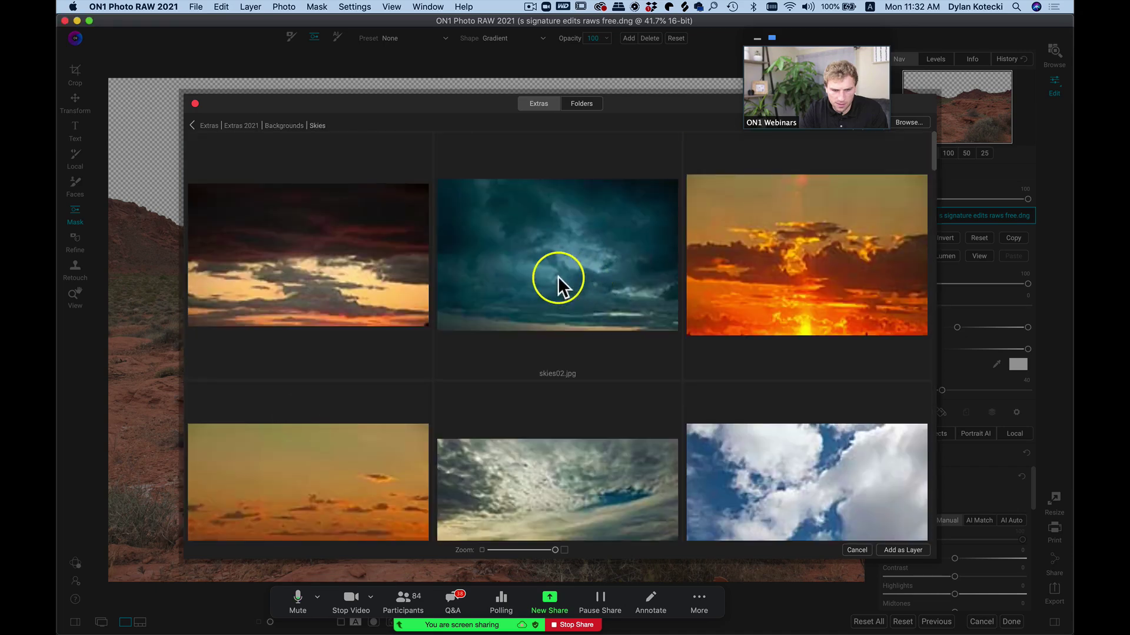
# - Add the dark stormy sky Skies47.jpg as a new layer
pyautogui.scroll(-10, 558, 276)
pyautogui.scroll(-10, 558, 276)
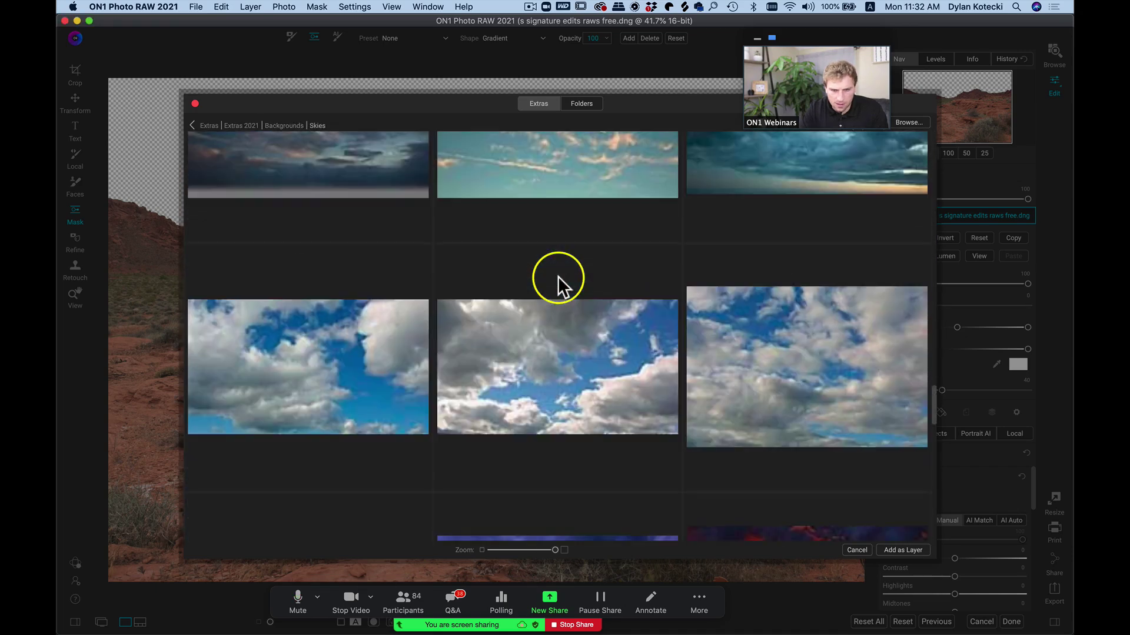
pyautogui.scroll(-5, 558, 277)
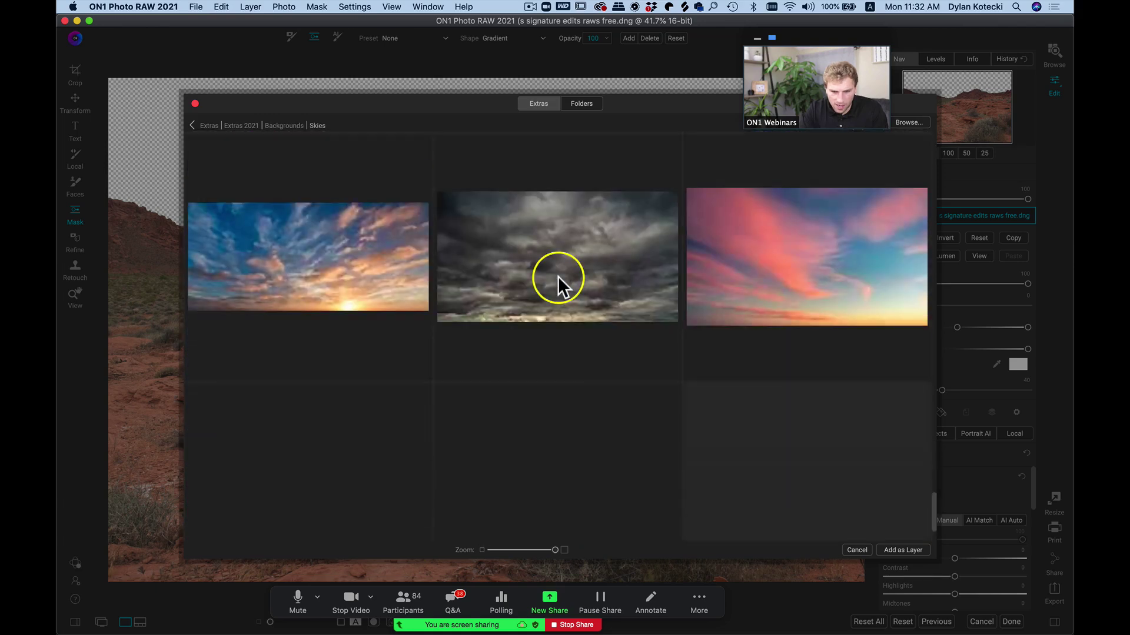
pyautogui.click(581, 264)
pyautogui.press('Escape')
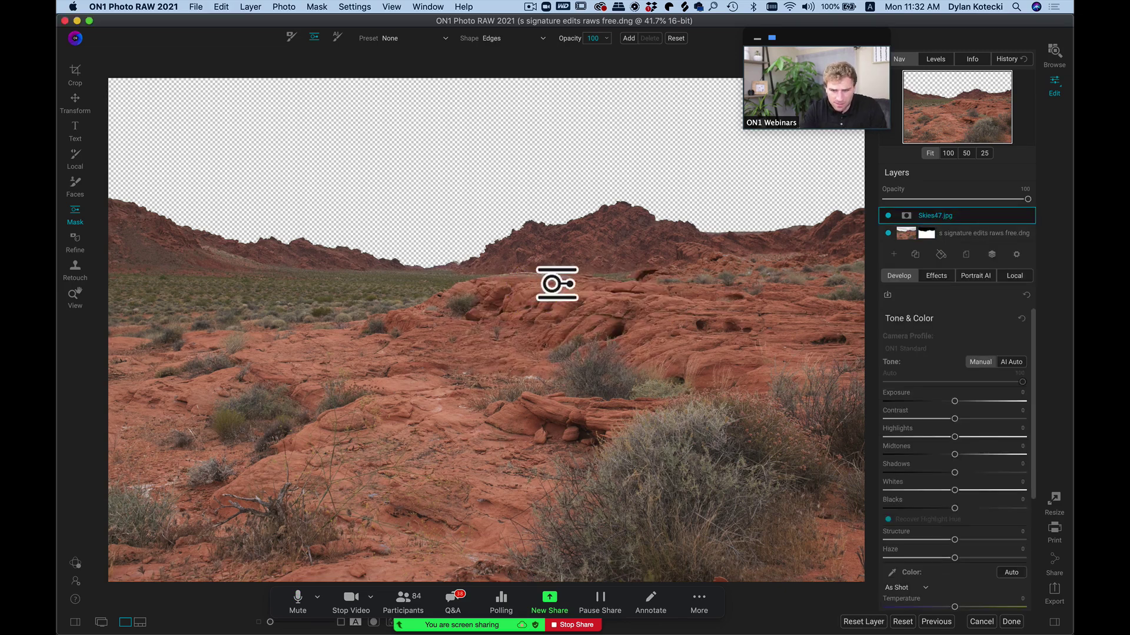
# - Move the stormy sky up so its lower edge meets the horizon and stretch it across the photo to about 6349 × 2763
pyautogui.moveTo(529, 390); pyautogui.dragTo(483, 233)
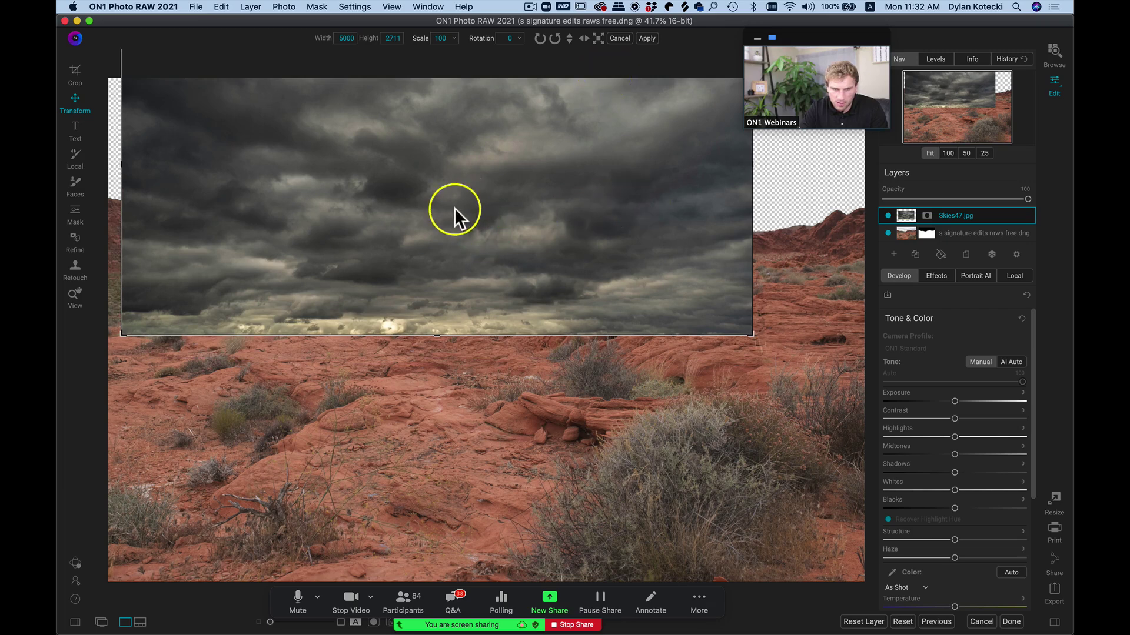
pyautogui.moveTo(448, 167); pyautogui.dragTo(435, 144)
pyautogui.click(598, 209)
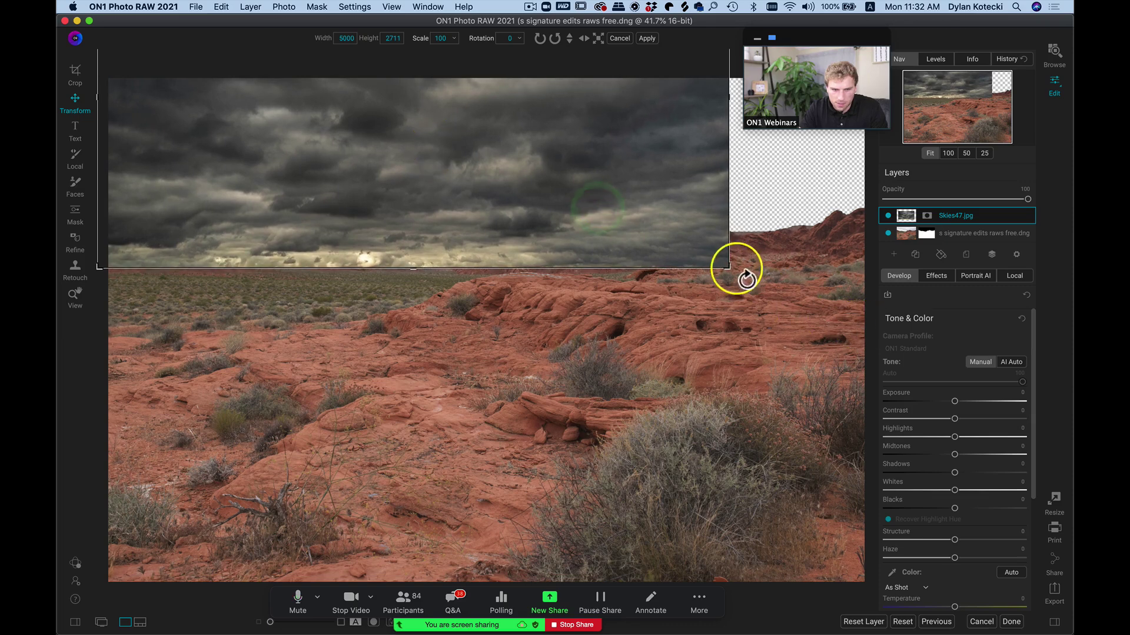
pyautogui.moveTo(728, 268); pyautogui.dragTo(896, 273)
# - Place the Skies47.jpg layer beneath the masked desert layer and activate the Masking Brush
pyautogui.moveTo(969, 236); pyautogui.dragTo(971, 232)
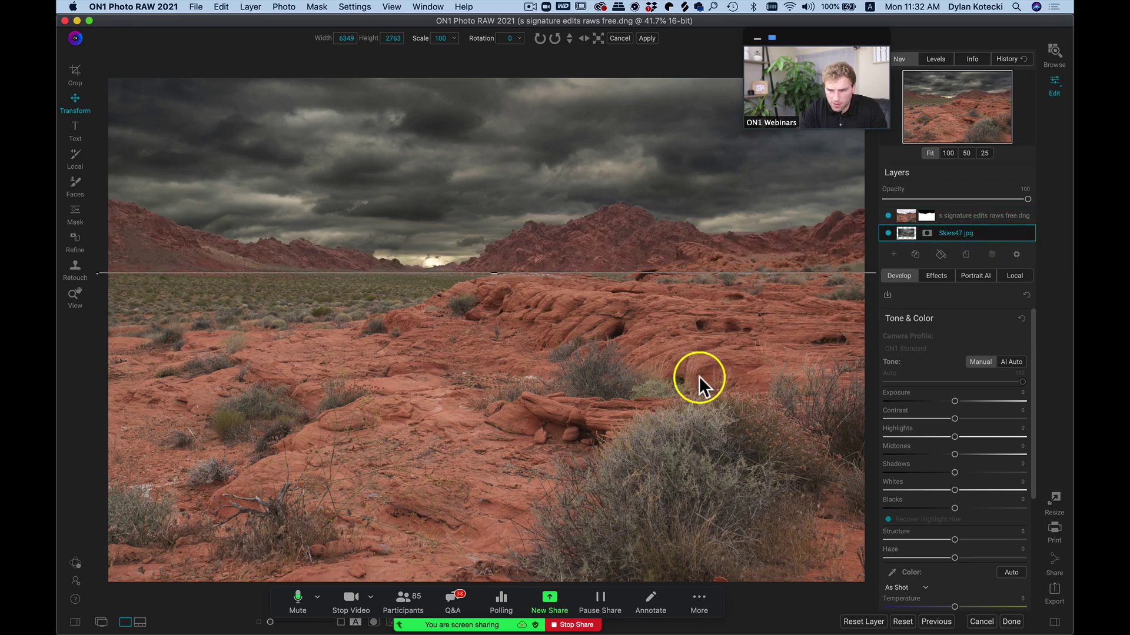
pyautogui.press('b')
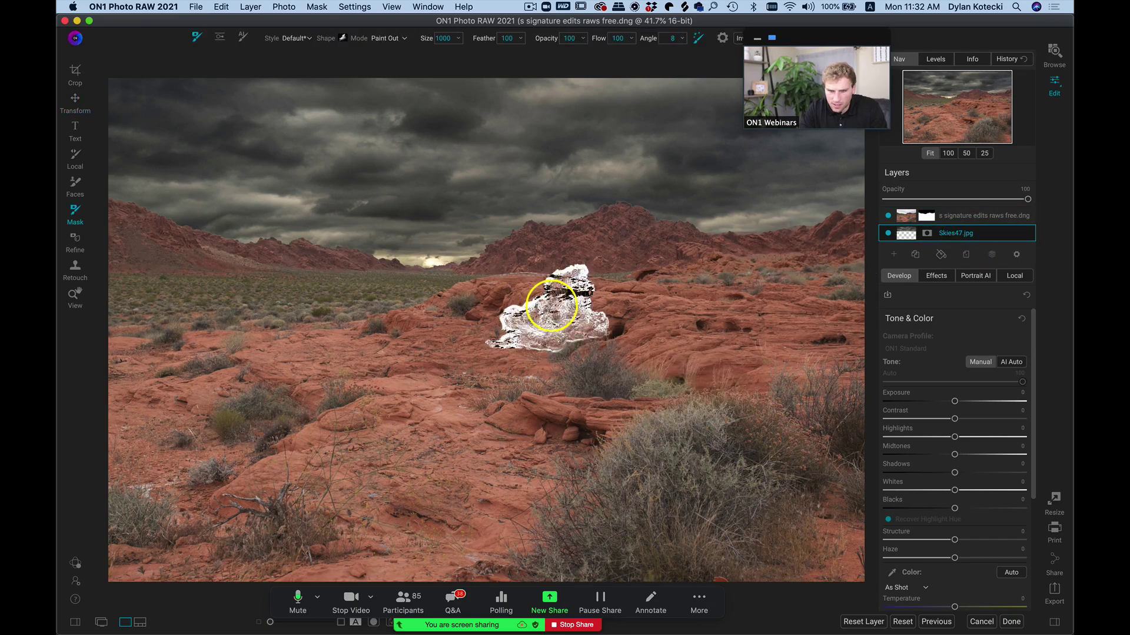
# - Switch the masking brush to the round shape and reduce its size to 300
pyautogui.click(341, 38)
pyautogui.click(358, 64)
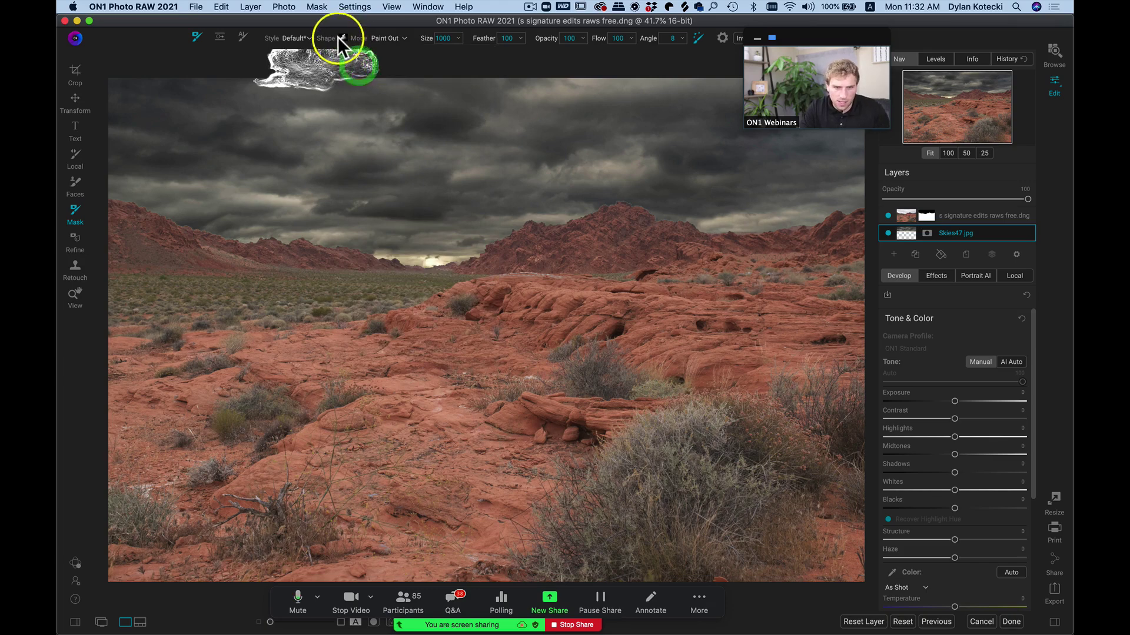
pyautogui.click(340, 38)
pyautogui.click(359, 70)
pyautogui.press('[')
pyautogui.press('[')
pyautogui.press('[')
pyautogui.press('[')
pyautogui.press('[')
pyautogui.press('[')
pyautogui.press('[')
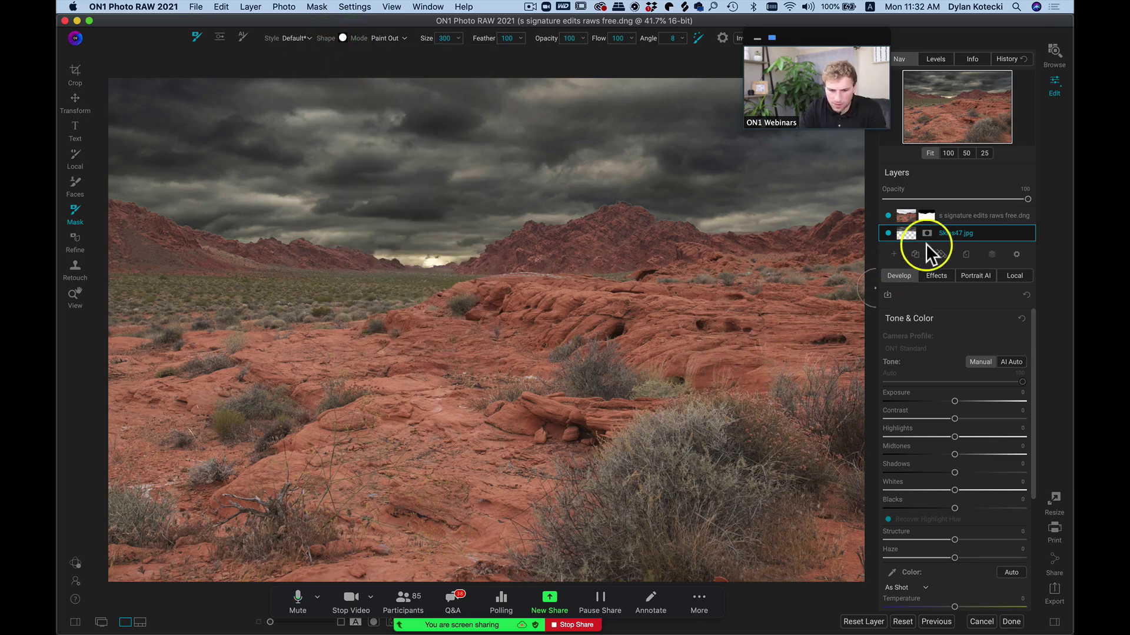
# - Display the desert layer's mask, paint in the dark specks below the ridgeline with Color Range at 33, and return to the photo view
pyautogui.click(923, 218)
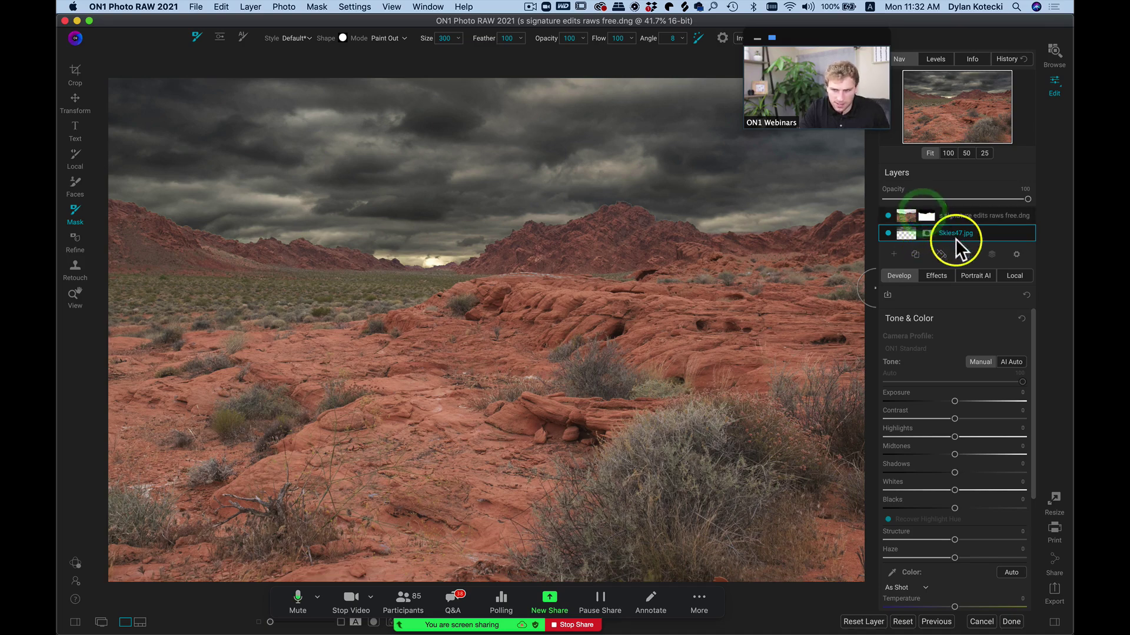
pyautogui.click(928, 216)
pyautogui.click(974, 254)
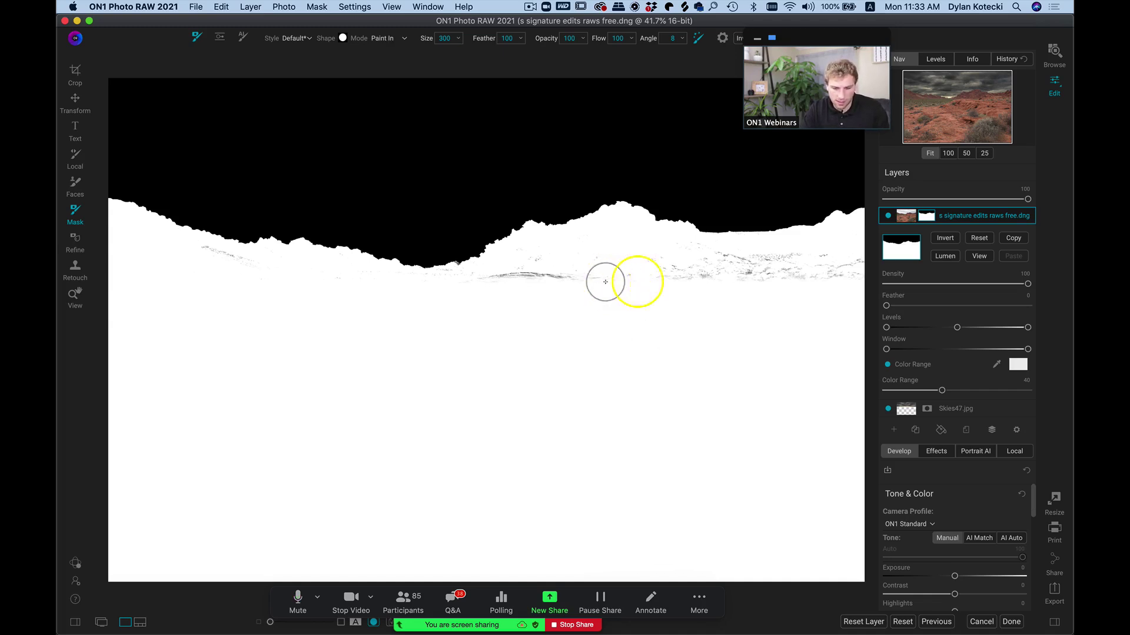
pyautogui.moveTo(784, 260)
pyautogui.mouseDown()
pyautogui.moveTo(854, 280)
pyautogui.moveTo(853, 262)
pyautogui.moveTo(717, 281)
pyautogui.moveTo(790, 276)
pyautogui.moveTo(729, 269)
pyautogui.moveTo(485, 283)
pyautogui.moveTo(530, 258)
pyautogui.moveTo(580, 255)
pyautogui.moveTo(603, 260)
pyautogui.moveTo(424, 294)
pyautogui.mouseUp()
pyautogui.moveTo(269, 277)
pyautogui.mouseDown()
pyautogui.moveTo(190, 261)
pyautogui.moveTo(357, 296)
pyautogui.moveTo(457, 301)
pyautogui.mouseUp()
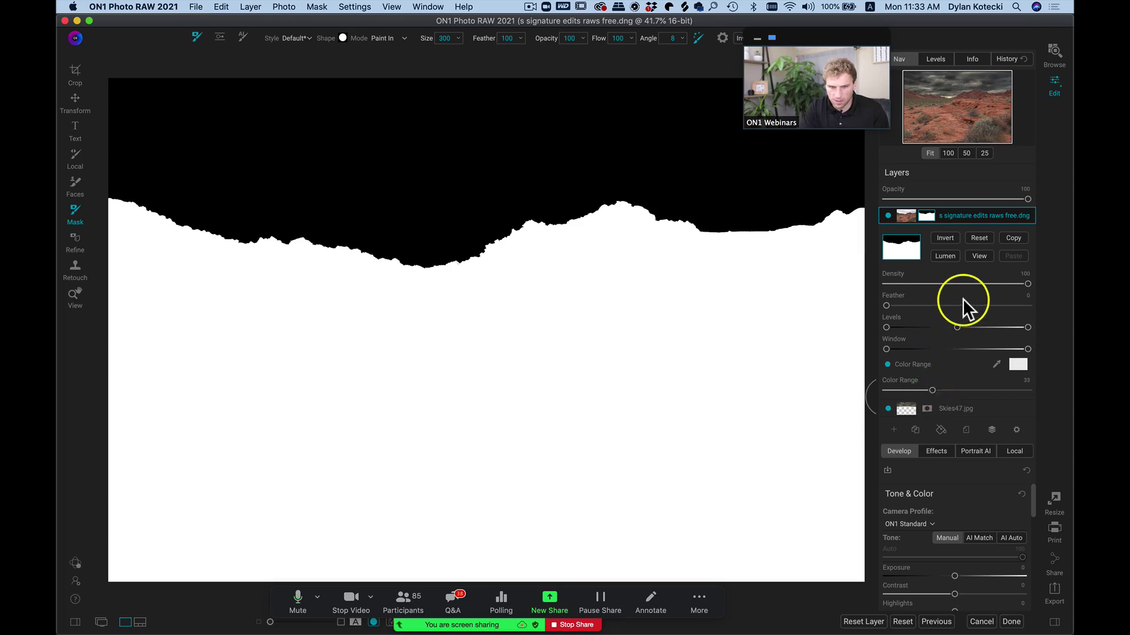
pyautogui.click(978, 256)
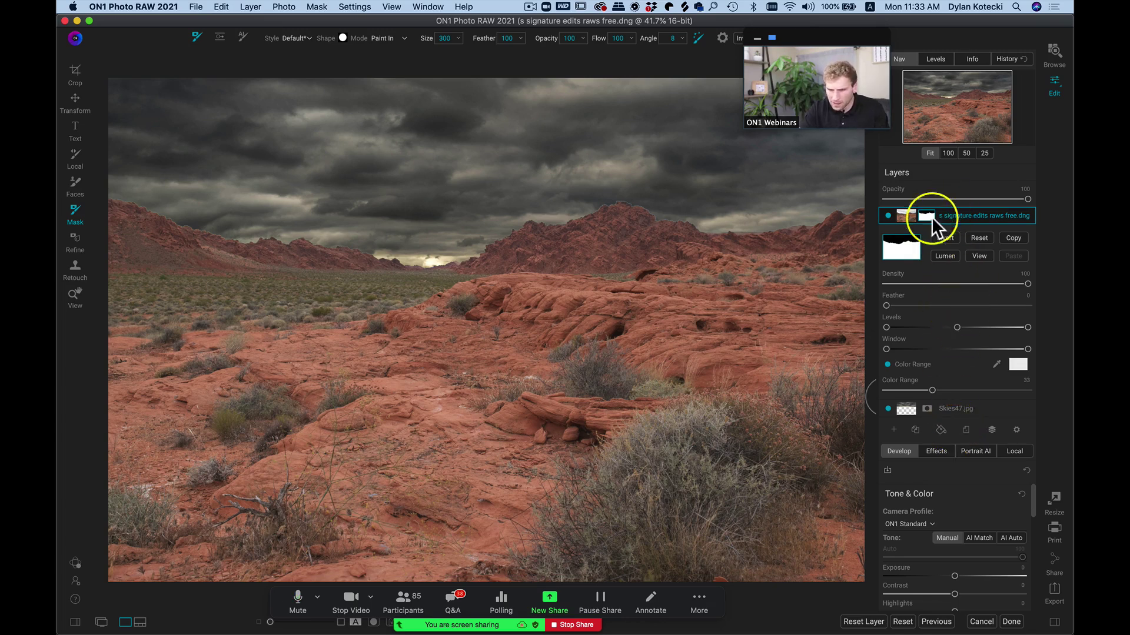
# - Brighten the Skies47.jpg layer by raising its exposure to about 1.8
pyautogui.click(959, 412)
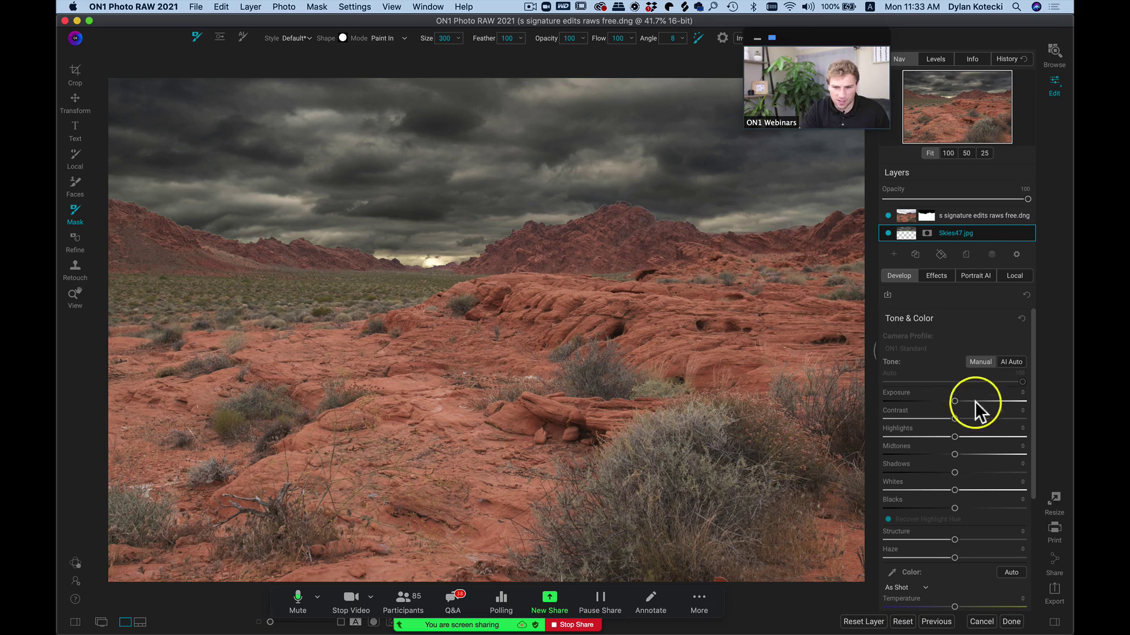
pyautogui.moveTo(956, 397); pyautogui.dragTo(977, 399)
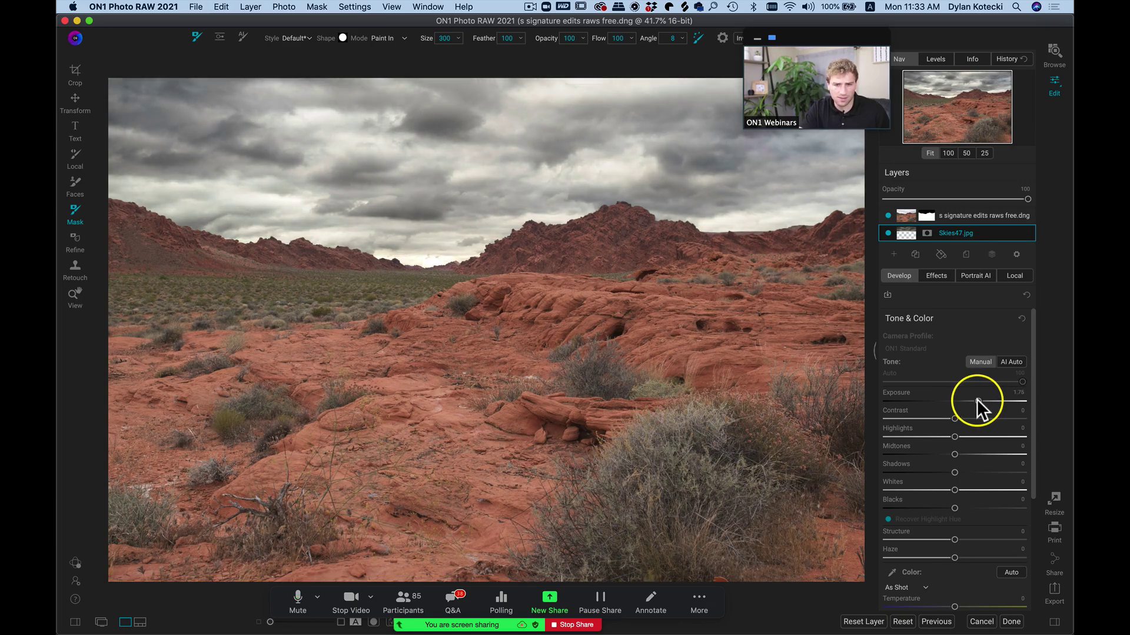
pyautogui.click(976, 399)
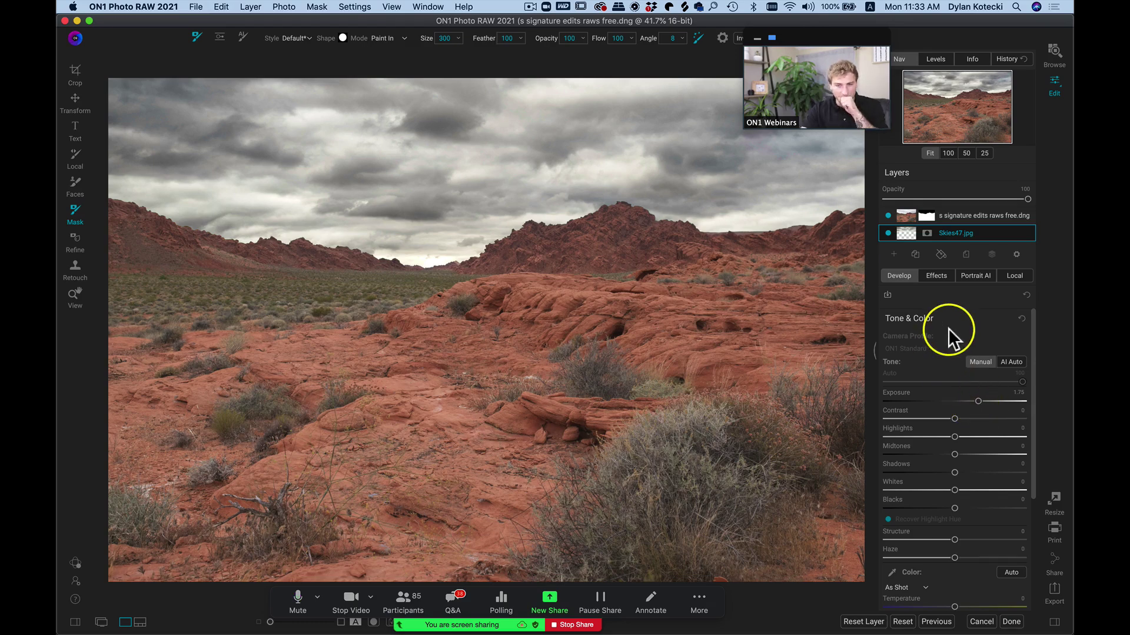
# - Cool the desert layer to temperature -24 and set its contrast to 26 and midtones to 11
pyautogui.click(971, 211)
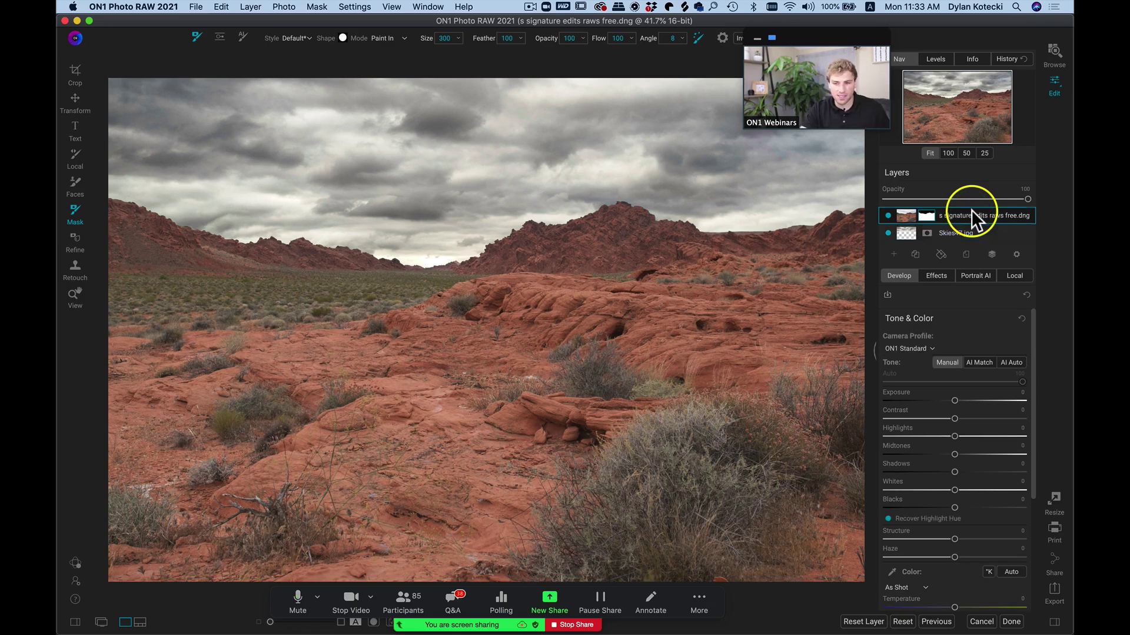
pyautogui.scroll(-3, 965, 406)
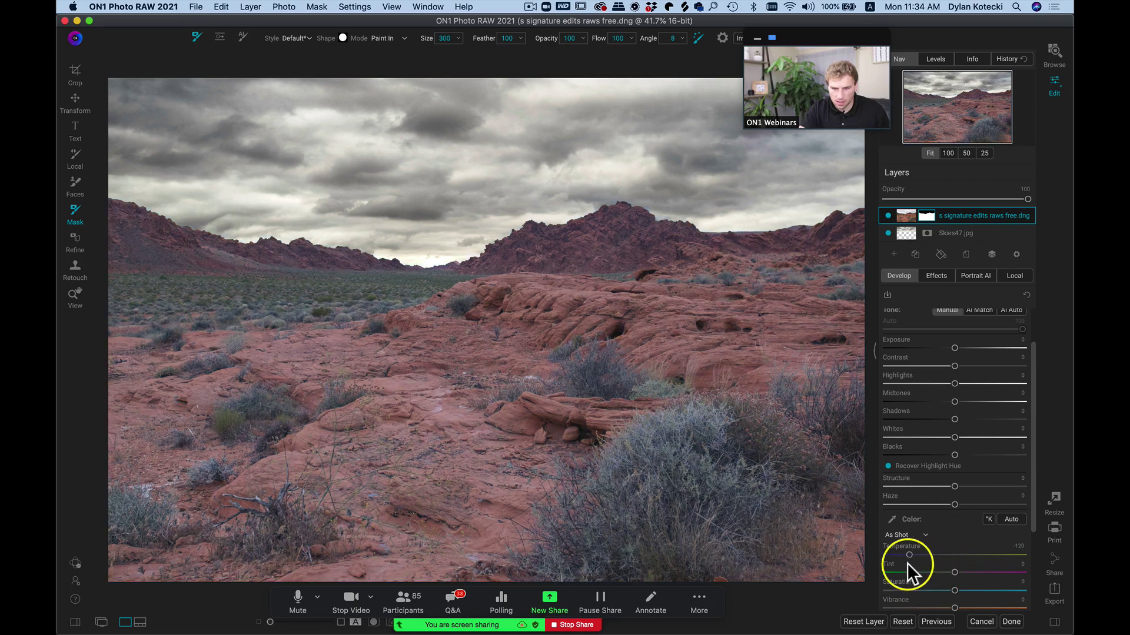
pyautogui.click(930, 560)
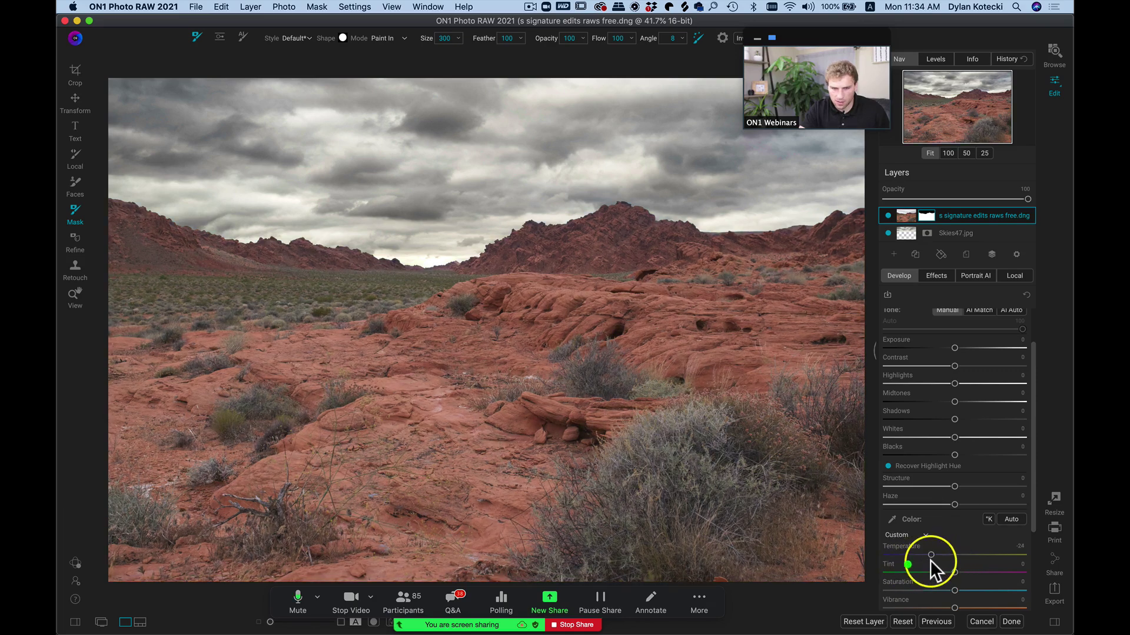
pyautogui.moveTo(954, 364); pyautogui.dragTo(961, 400)
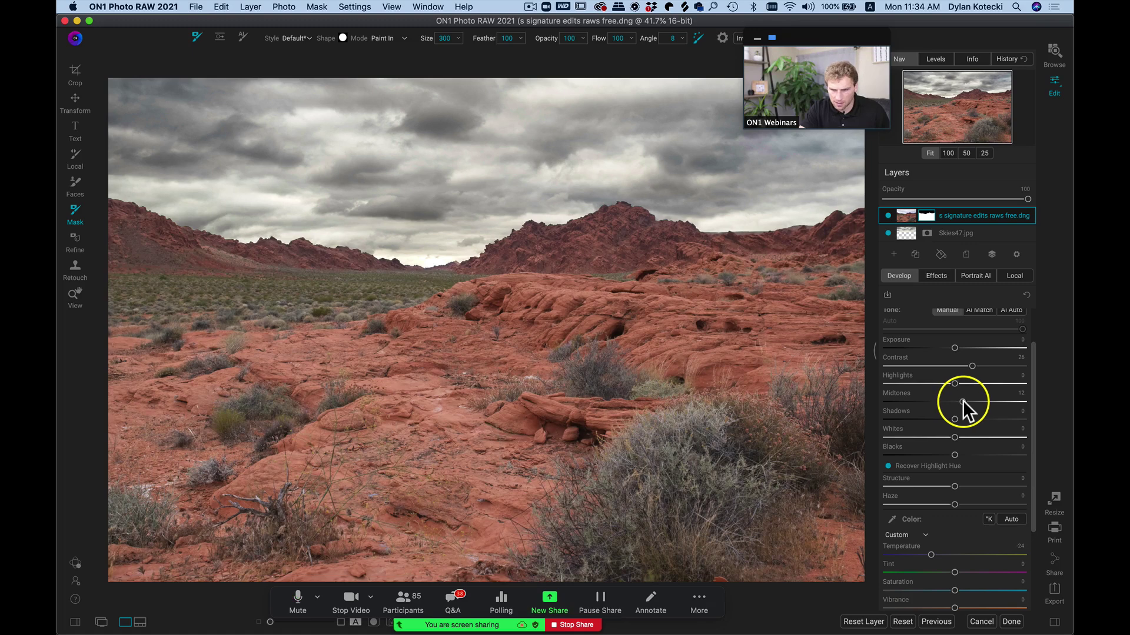
pyautogui.moveTo(964, 400); pyautogui.dragTo(961, 401)
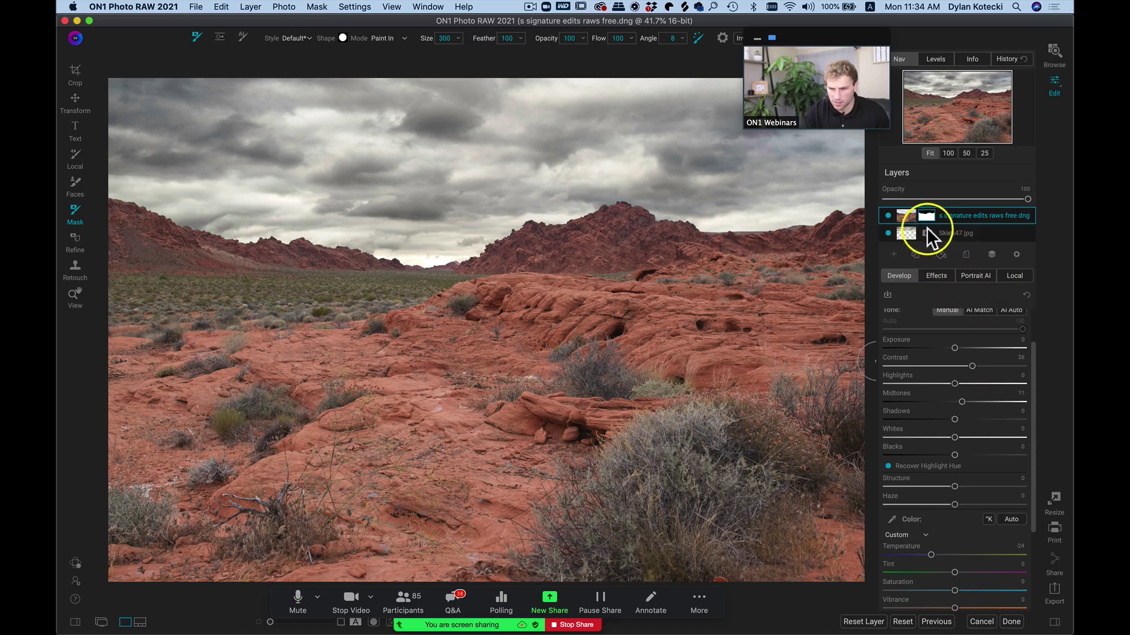
# - Reset the desert layer's mask and activate the AI Quick Mask tool
pyautogui.click(927, 215)
pyautogui.click(981, 239)
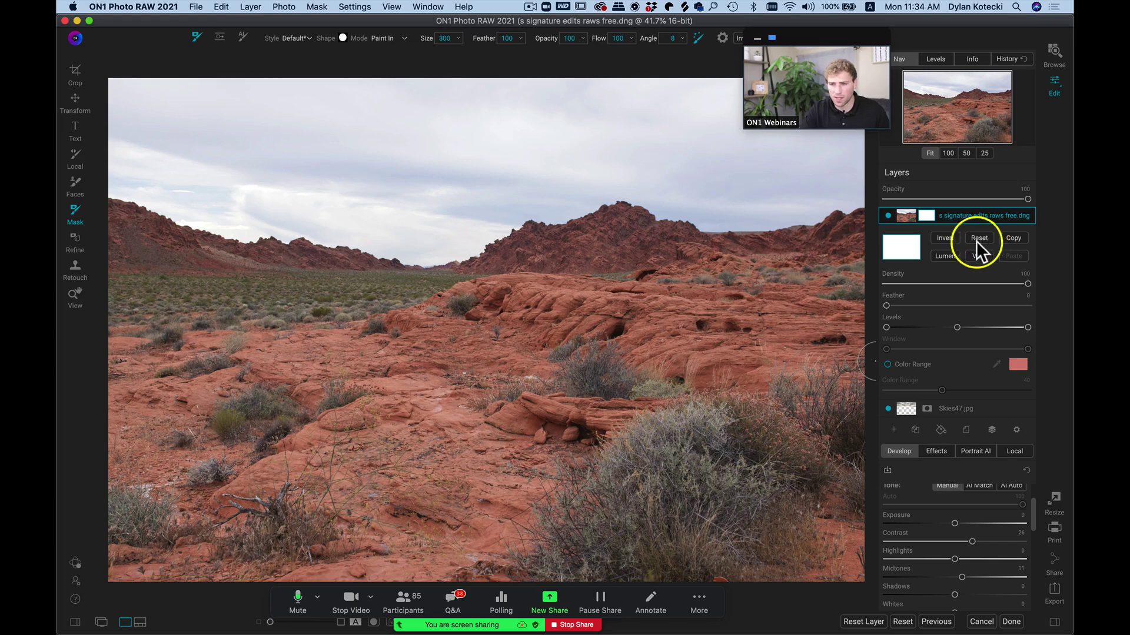
pyautogui.click(72, 210)
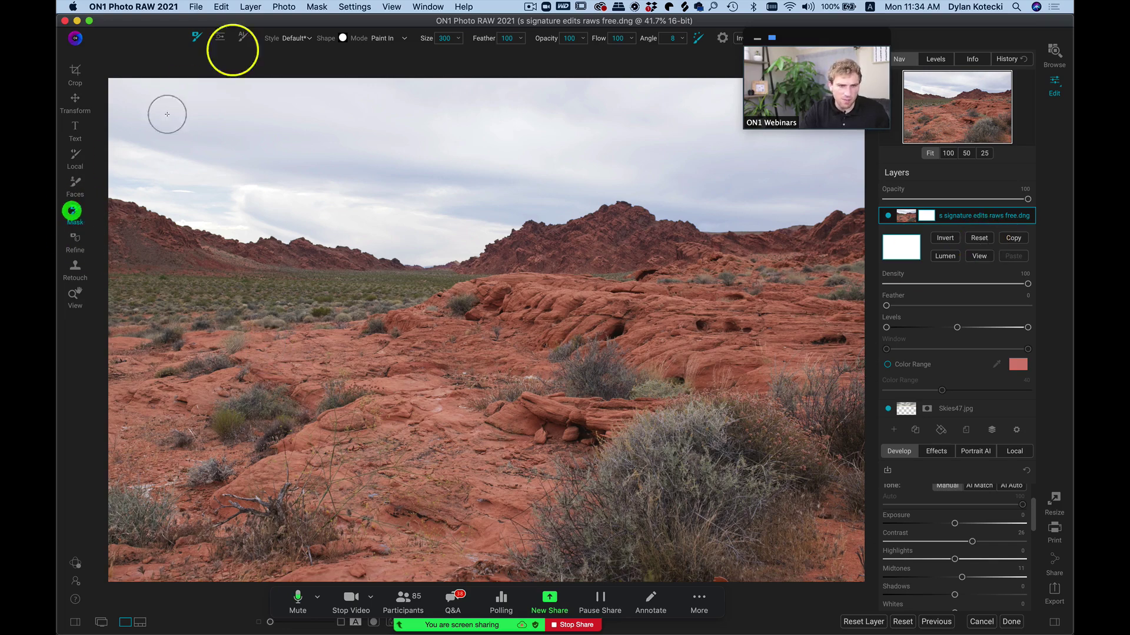
pyautogui.click(241, 37)
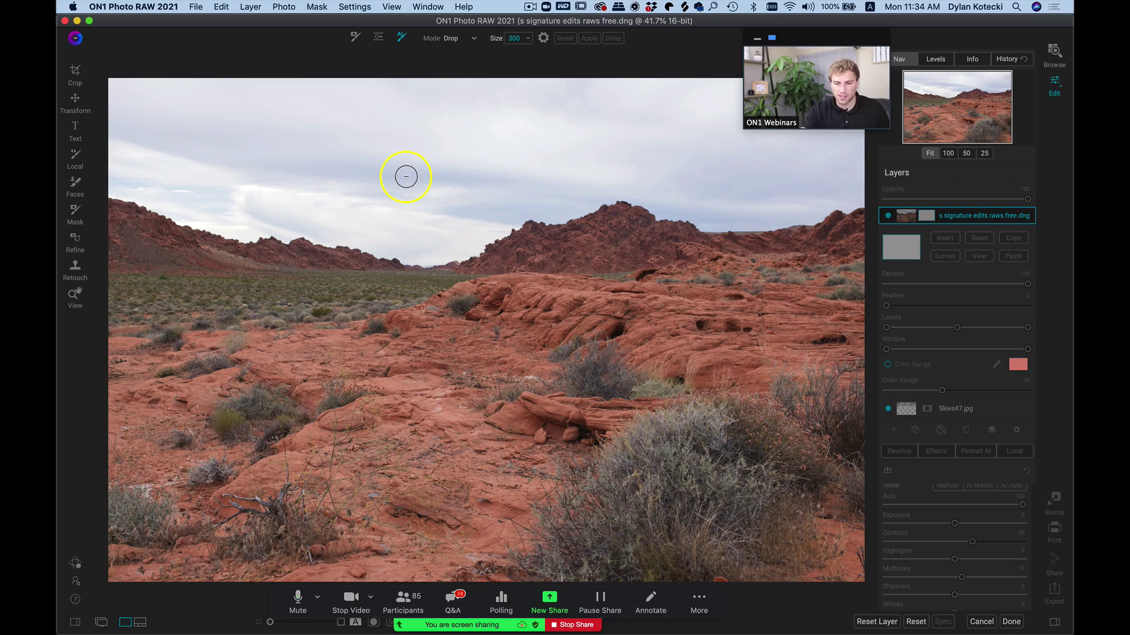
# - Mark the sky as the area to drop with the AI Quick Mask brush at size 1000
pyautogui.press(']')
pyautogui.press(']')
pyautogui.press(']')
pyautogui.press(']')
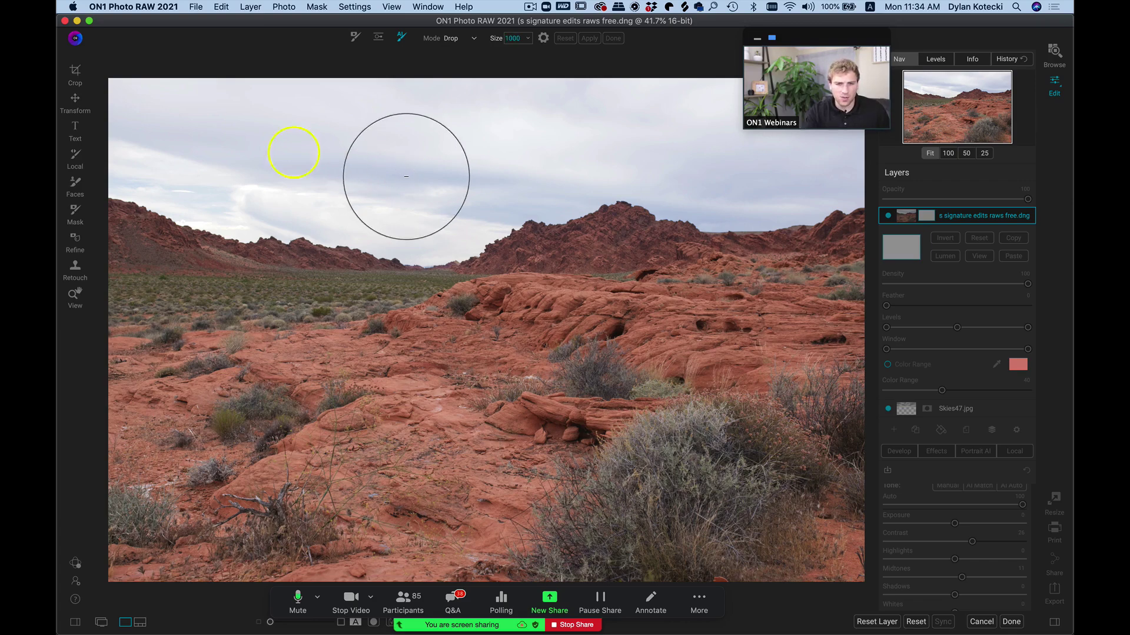
pyautogui.moveTo(190, 89)
pyautogui.mouseDown()
pyautogui.moveTo(135, 97)
pyautogui.moveTo(345, 115)
pyautogui.moveTo(672, 52)
pyautogui.moveTo(866, 93)
pyautogui.mouseUp()
pyautogui.click(699, 130)
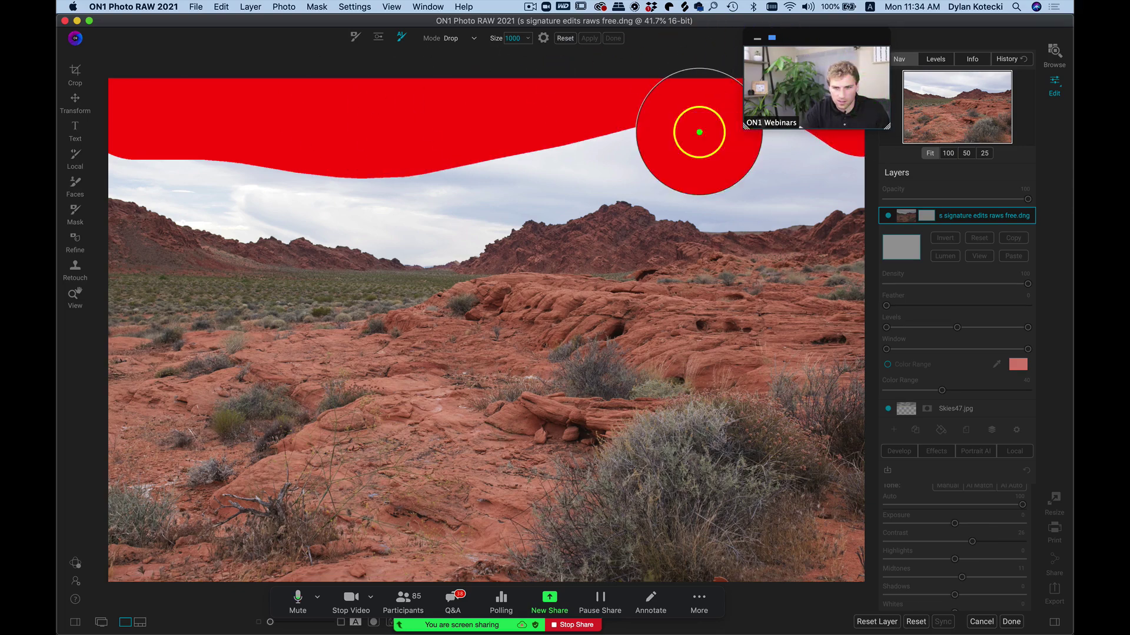
pyautogui.moveTo(397, 167)
pyautogui.mouseDown()
pyautogui.moveTo(393, 176)
pyautogui.moveTo(422, 184)
pyautogui.moveTo(411, 194)
pyautogui.mouseUp()
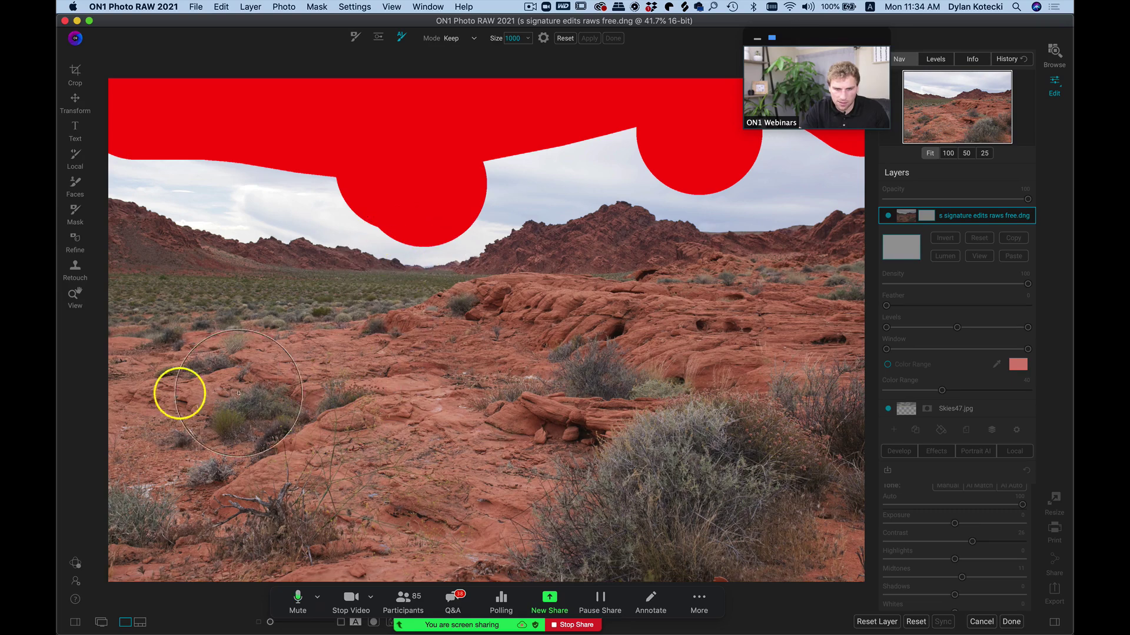
# - Mark the desert ground as the area to keep, then apply and finish the AI Quick Mask
pyautogui.press('alt')
pyautogui.moveTo(144, 308)
pyautogui.mouseDown()
pyautogui.moveTo(217, 310)
pyautogui.moveTo(343, 354)
pyautogui.moveTo(513, 381)
pyautogui.moveTo(727, 394)
pyautogui.moveTo(820, 373)
pyautogui.moveTo(744, 328)
pyautogui.moveTo(608, 330)
pyautogui.moveTo(573, 501)
pyautogui.moveTo(294, 503)
pyautogui.moveTo(128, 477)
pyautogui.moveTo(212, 428)
pyautogui.moveTo(546, 418)
pyautogui.moveTo(787, 473)
pyautogui.mouseUp()
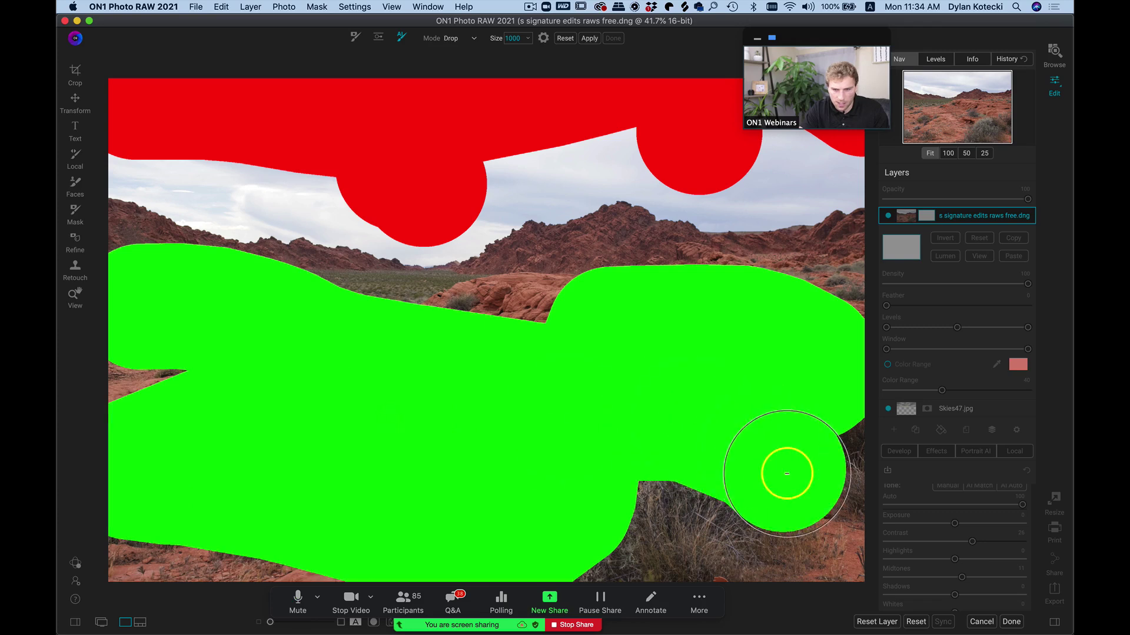
pyautogui.click(587, 37)
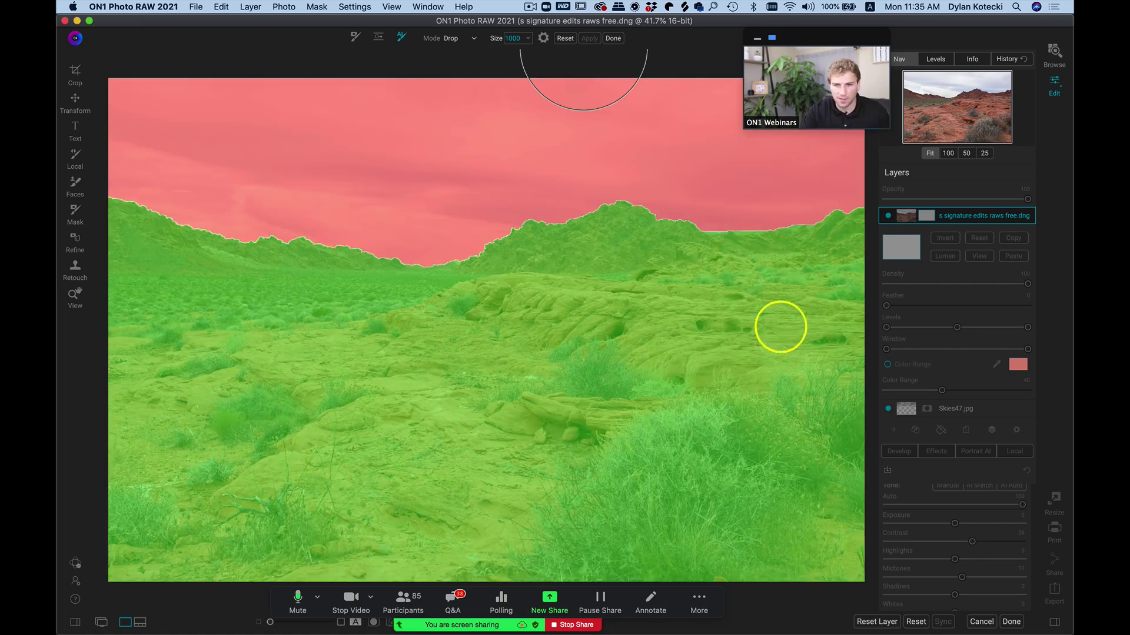
pyautogui.click(614, 38)
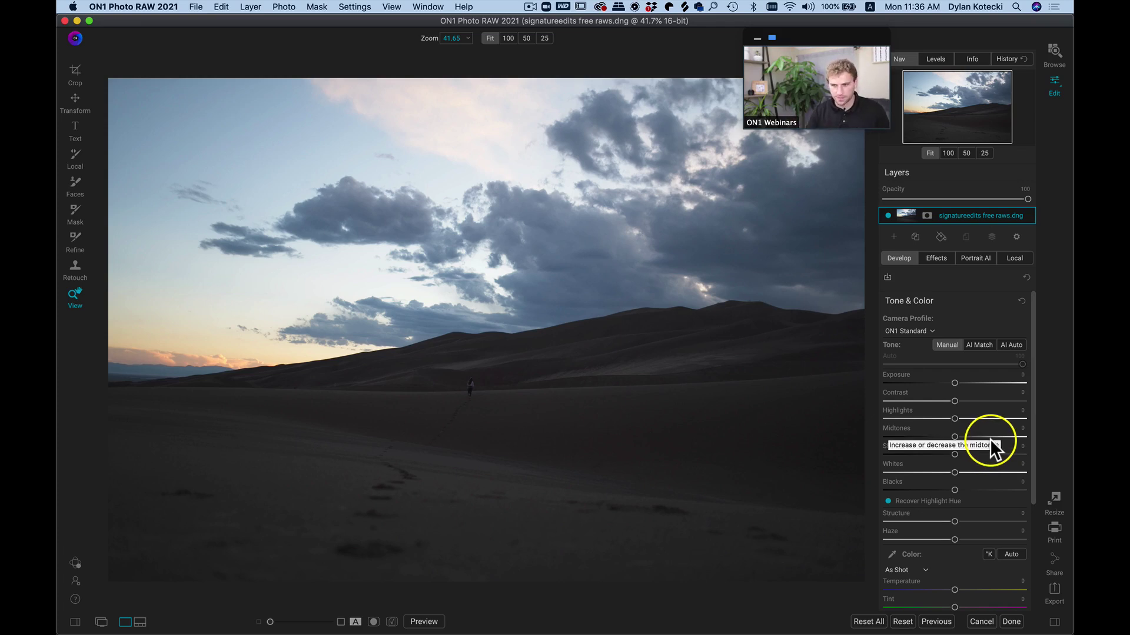
# - Apply AI Auto tone to the sand dunes photo and compare it with the original
pyautogui.click(1011, 345)
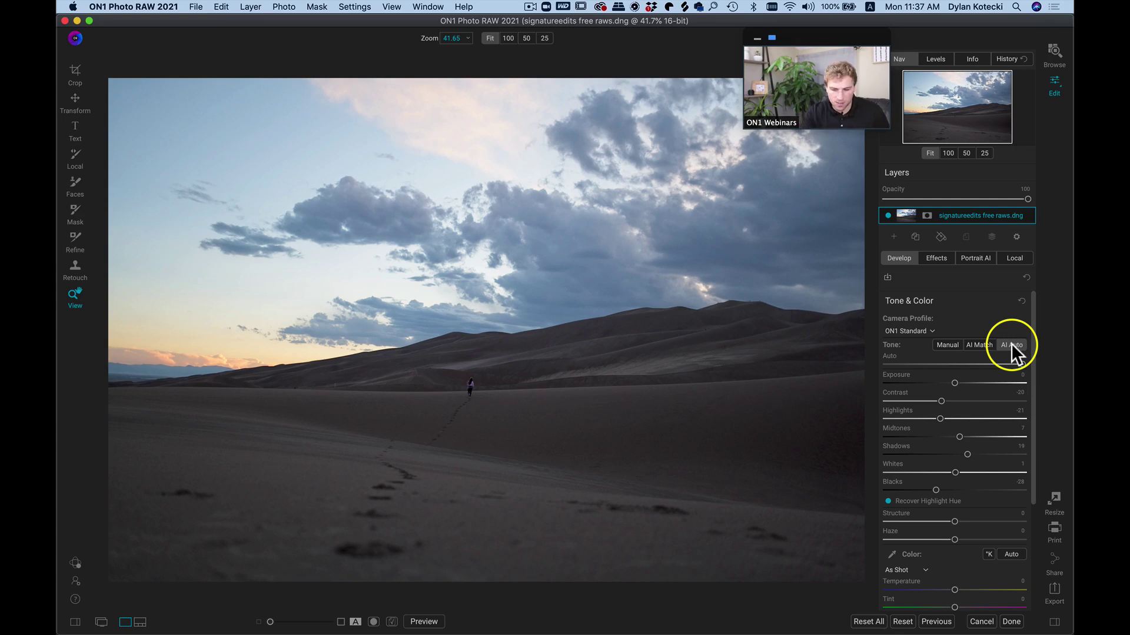
pyautogui.press('\\')
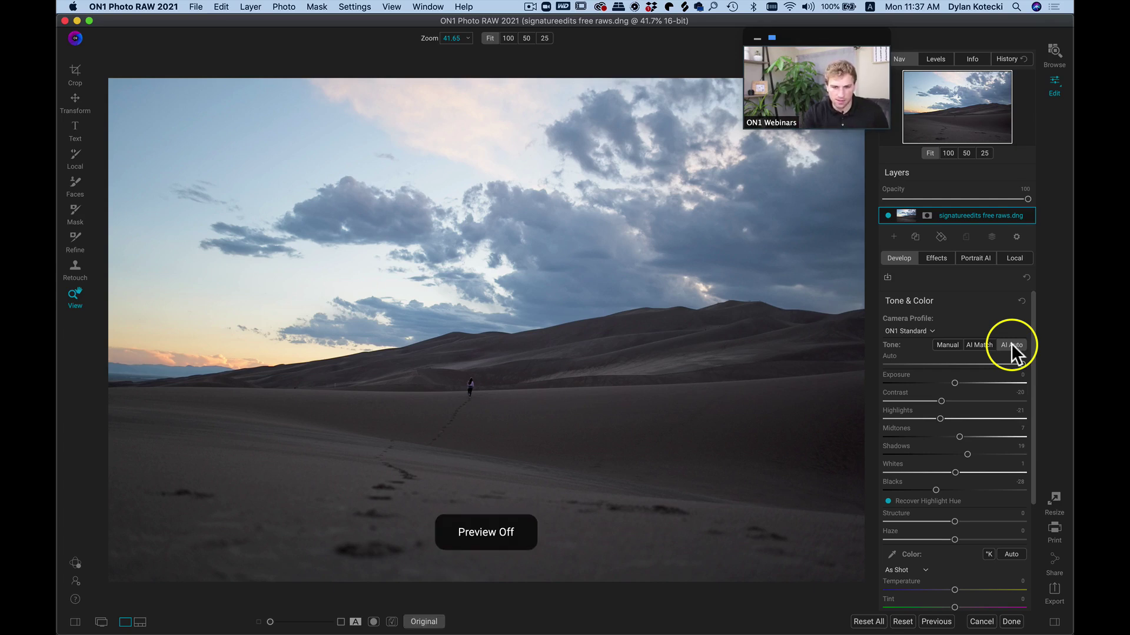
pyautogui.press('\\')
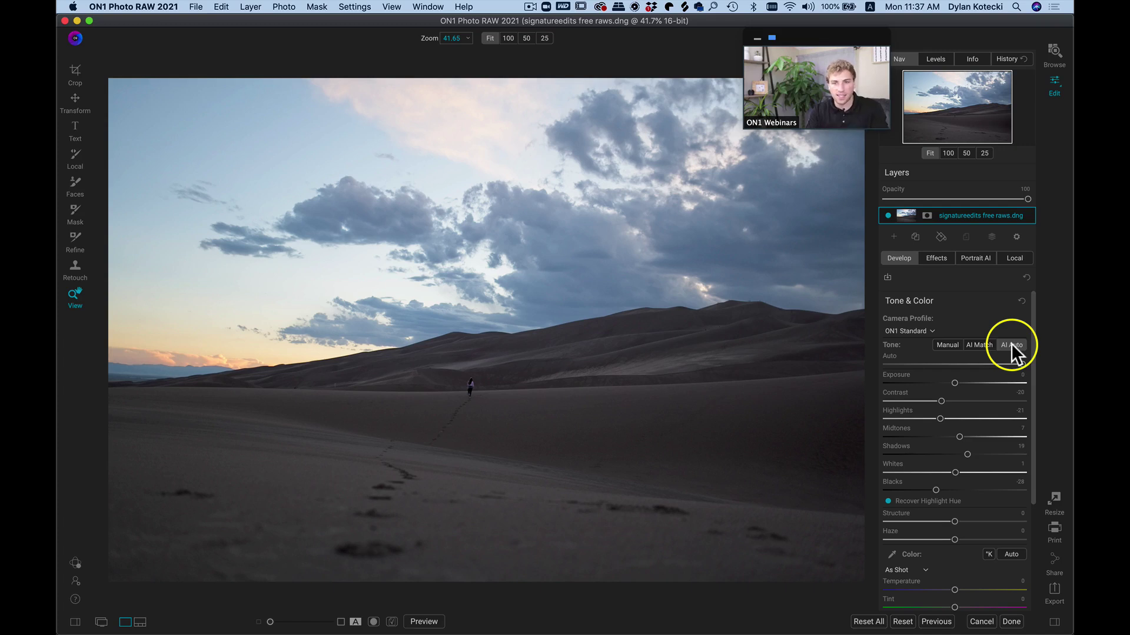
# - Add an HDR Look filter in the Natural style to the dunes photo and compare the image with and without it
pyautogui.click(941, 256)
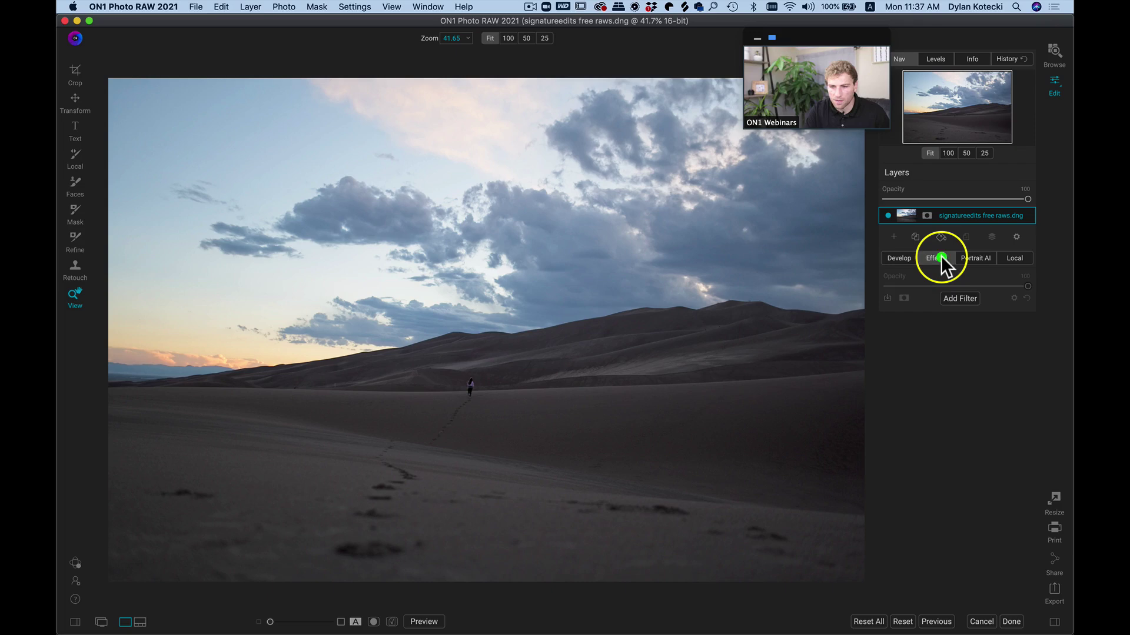
pyautogui.click(964, 296)
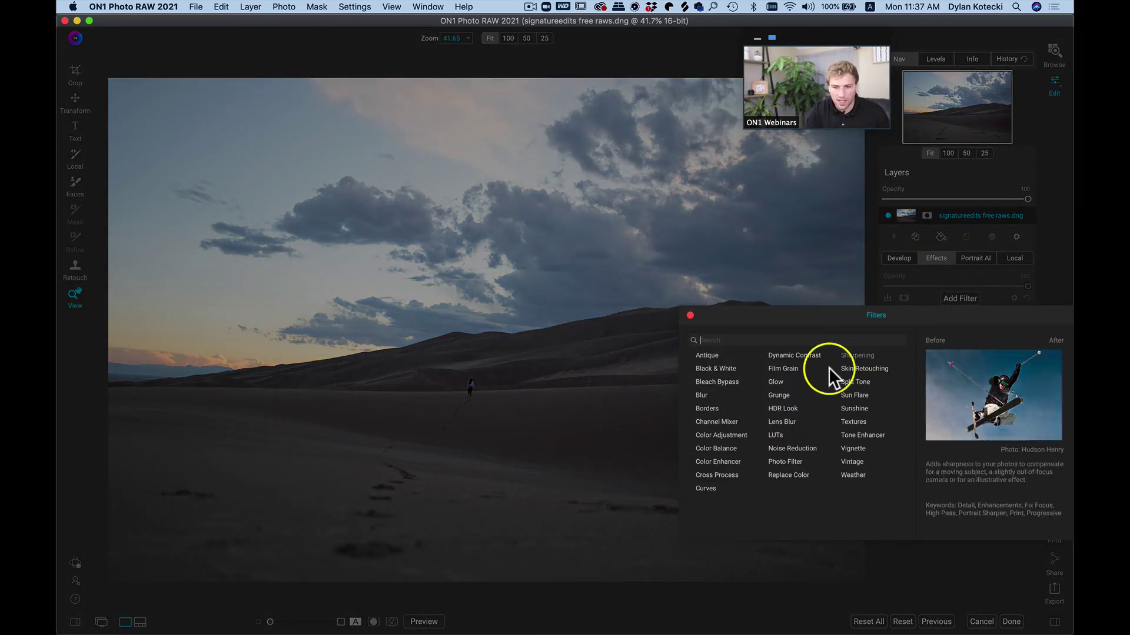
pyautogui.click(780, 407)
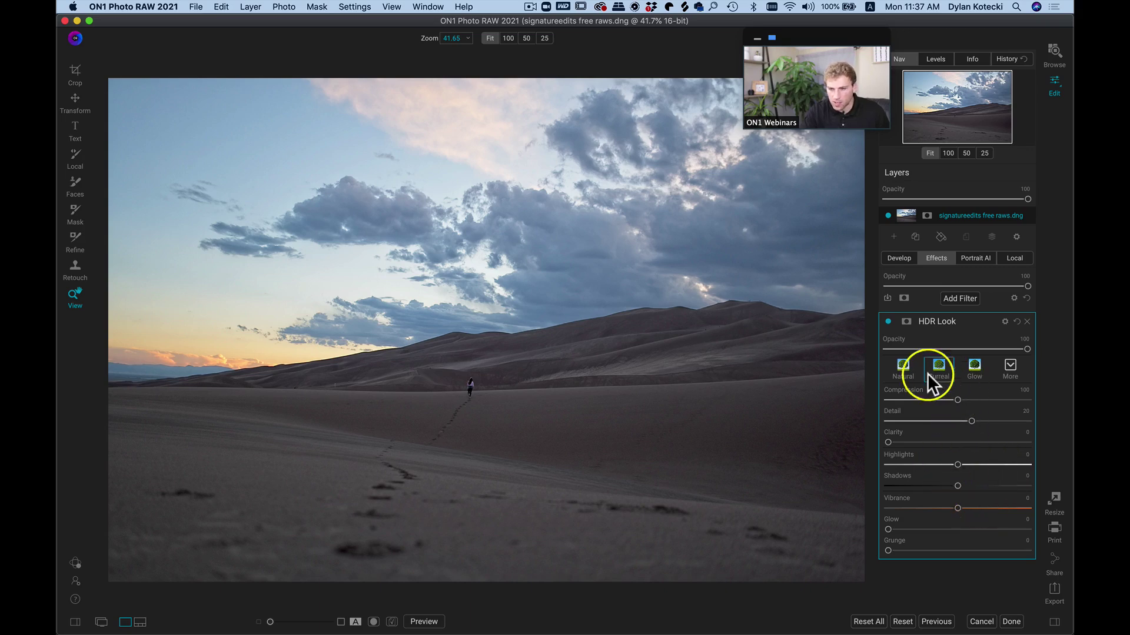
pyautogui.click(887, 321)
pyautogui.click(887, 321)
pyautogui.click(887, 321)
pyautogui.click(887, 321)
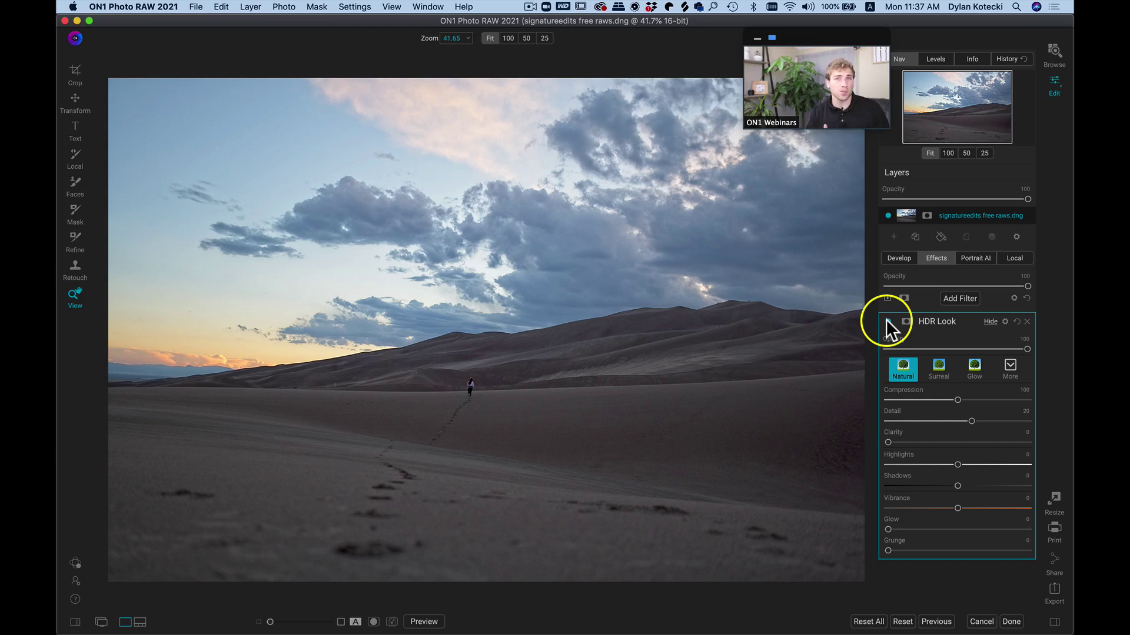
# - Mask the HDR Look filter with a tilted gradient along the dune ridge so the effect covers only the sand
pyautogui.press('b')
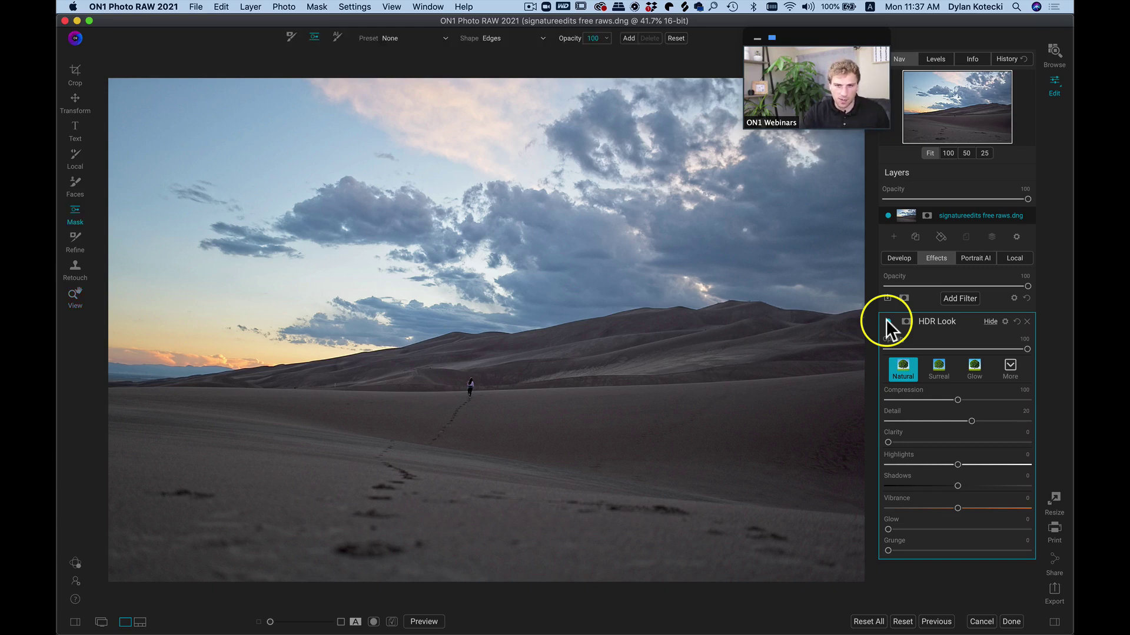
pyautogui.click(504, 36)
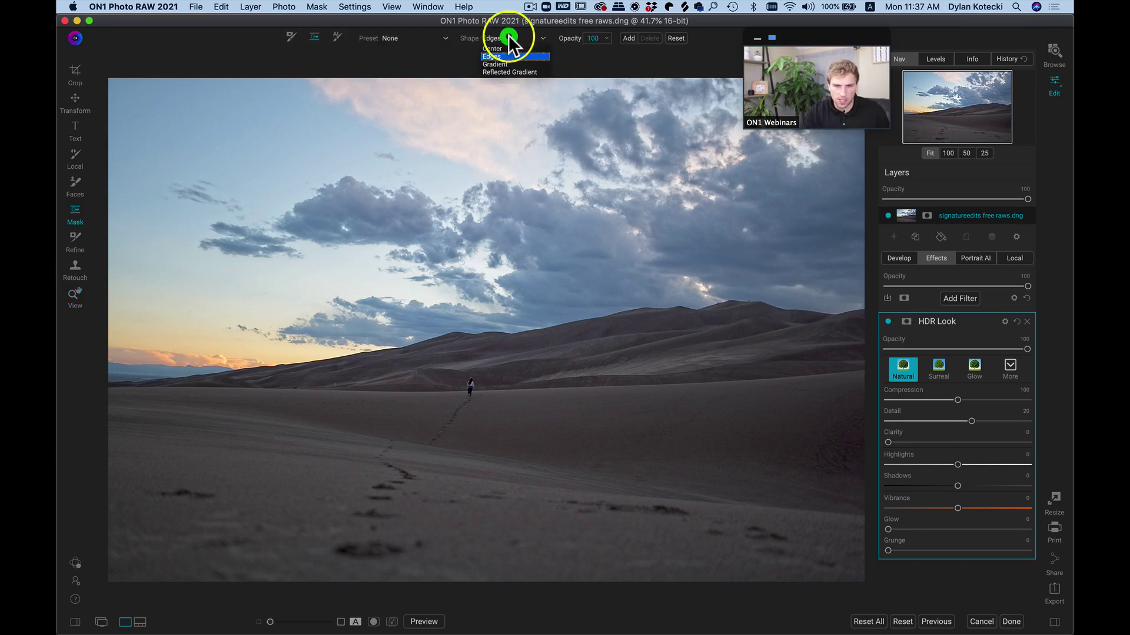
pyautogui.click(514, 64)
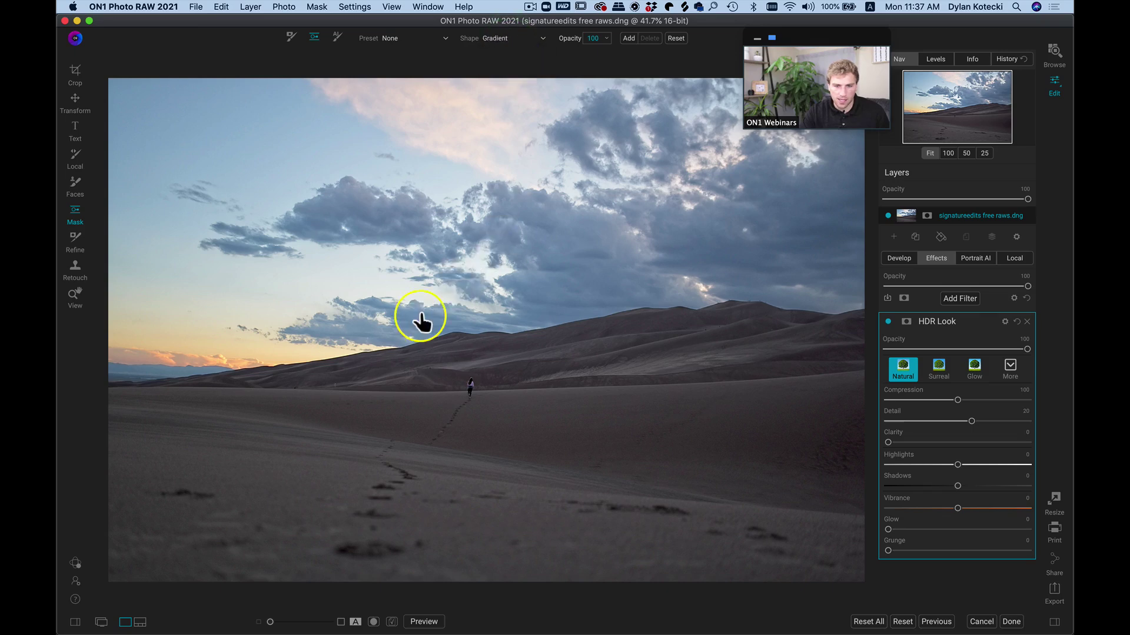
pyautogui.click(420, 316)
pyautogui.moveTo(461, 318)
pyautogui.mouseDown()
pyautogui.moveTo(465, 302)
pyautogui.moveTo(461, 313)
pyautogui.mouseUp()
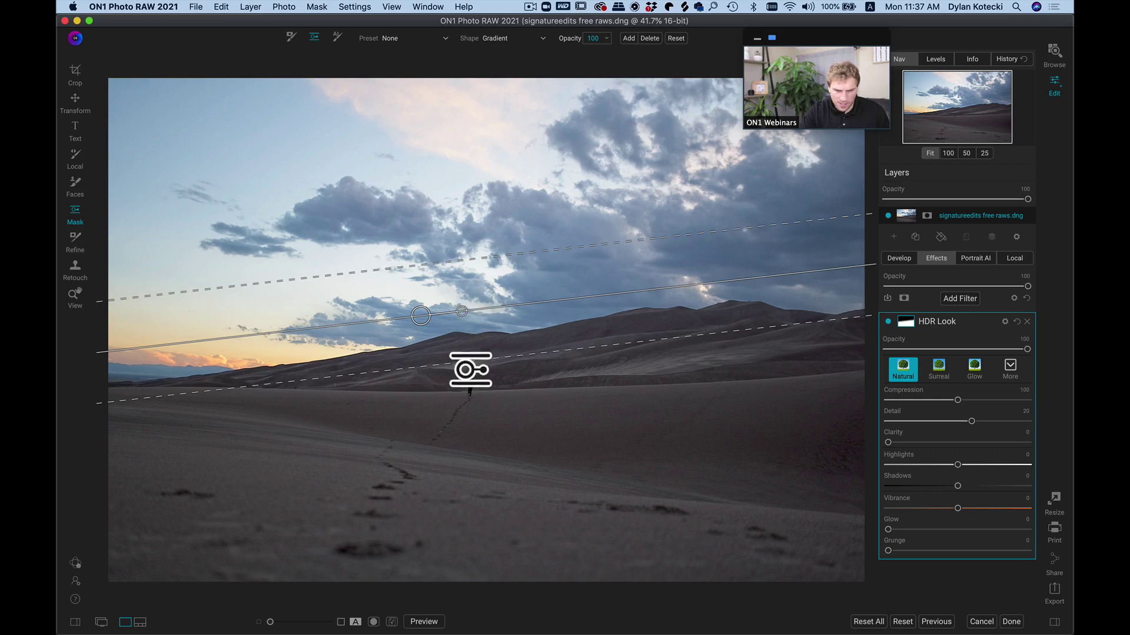
pyautogui.moveTo(464, 330); pyautogui.dragTo(461, 318)
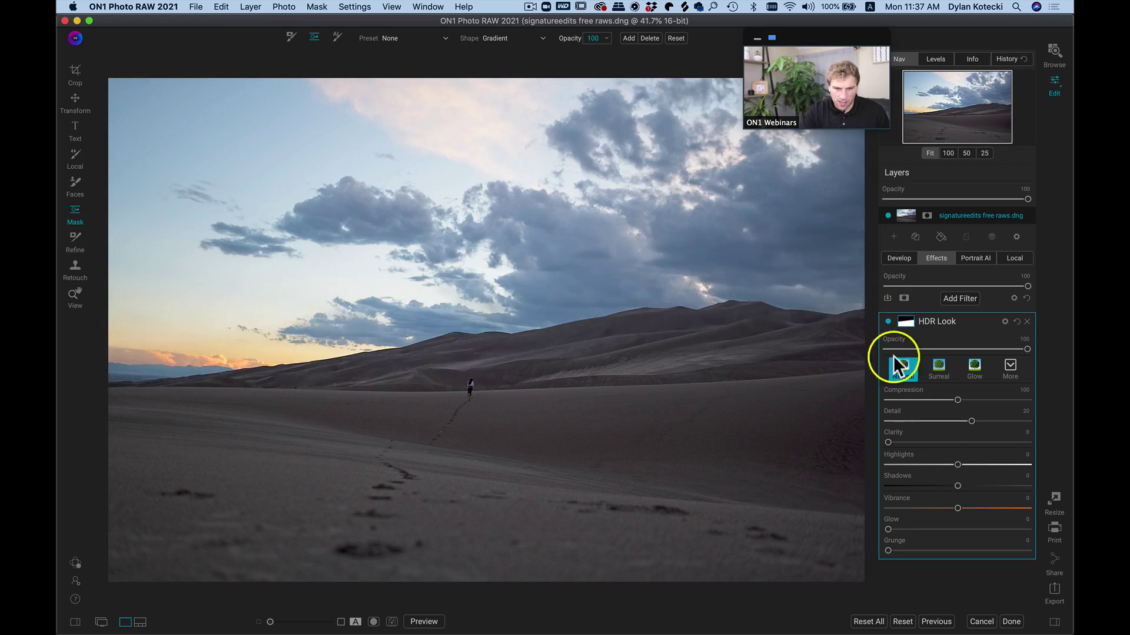
# - View the HDR Look mask in black and white, restrict it by Color Range sampled from the sand, and narrow the range to 13
pyautogui.click(904, 323)
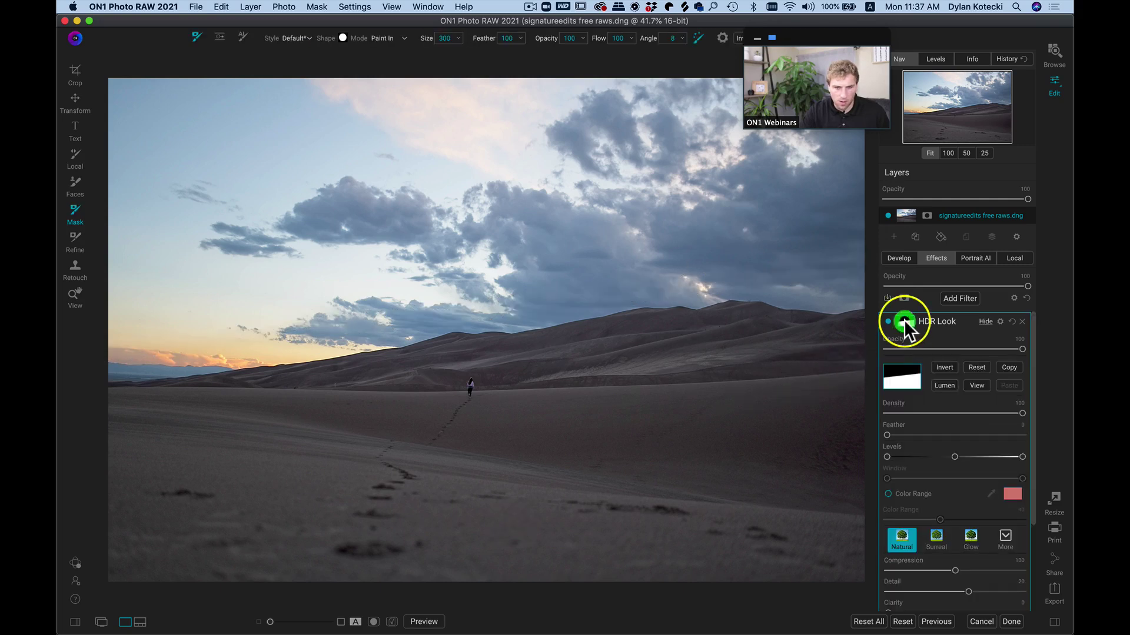
pyautogui.click(974, 386)
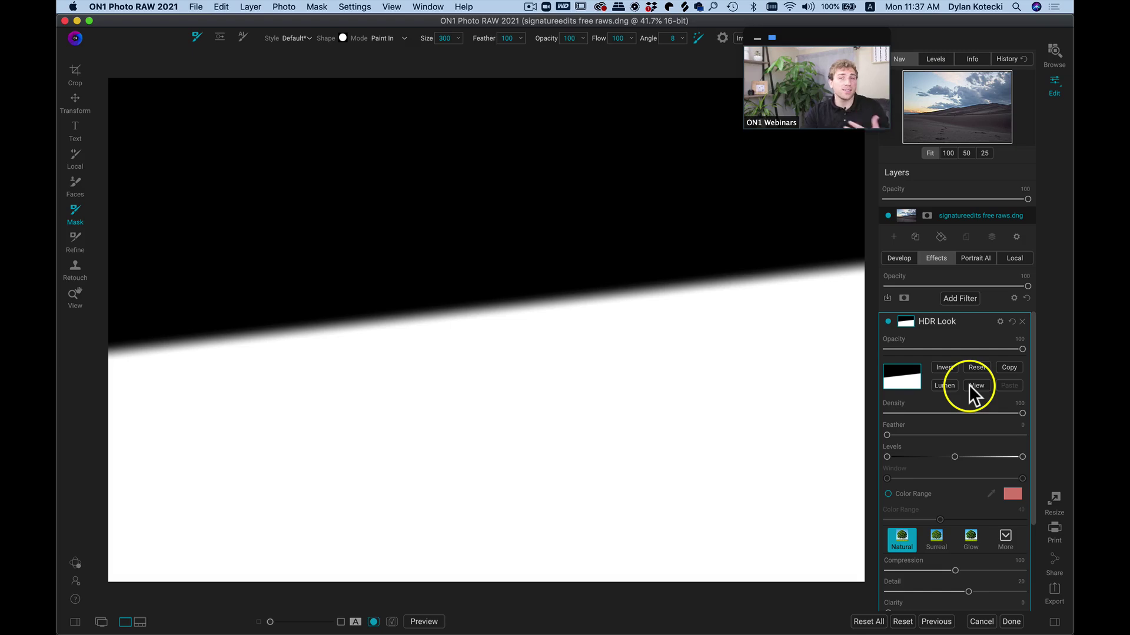
pyautogui.click(888, 493)
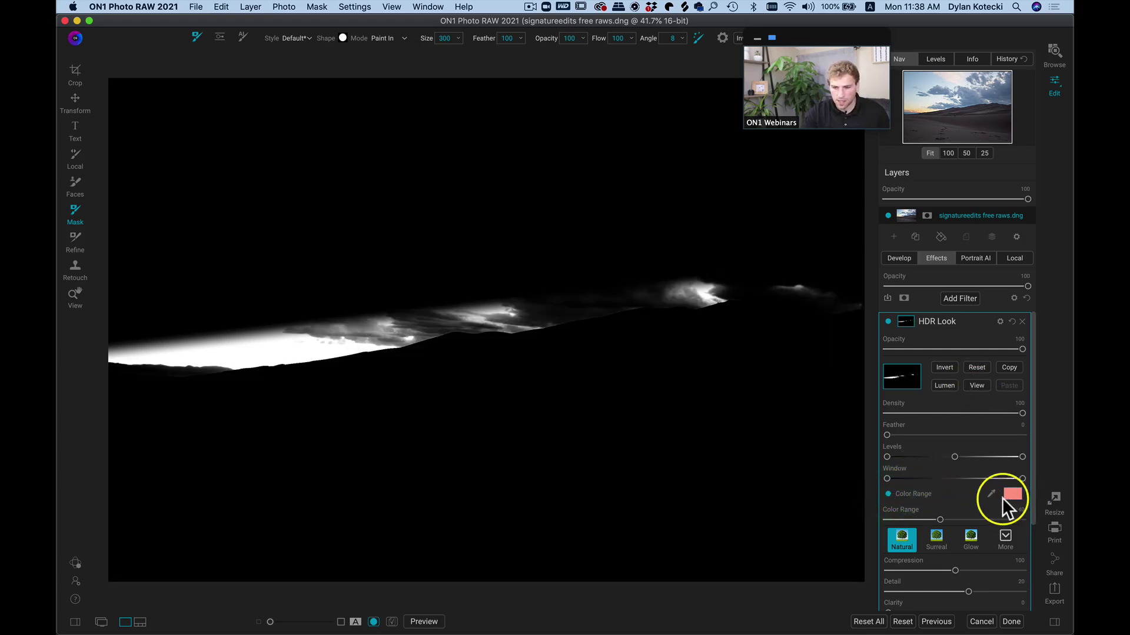
pyautogui.click(991, 493)
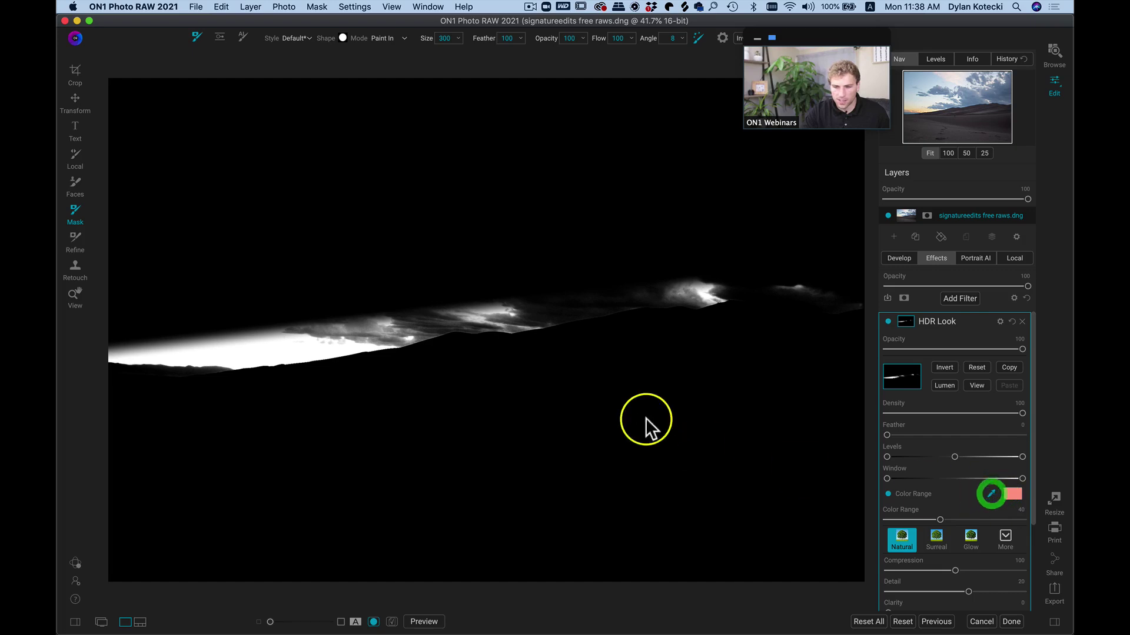
pyautogui.click(518, 347)
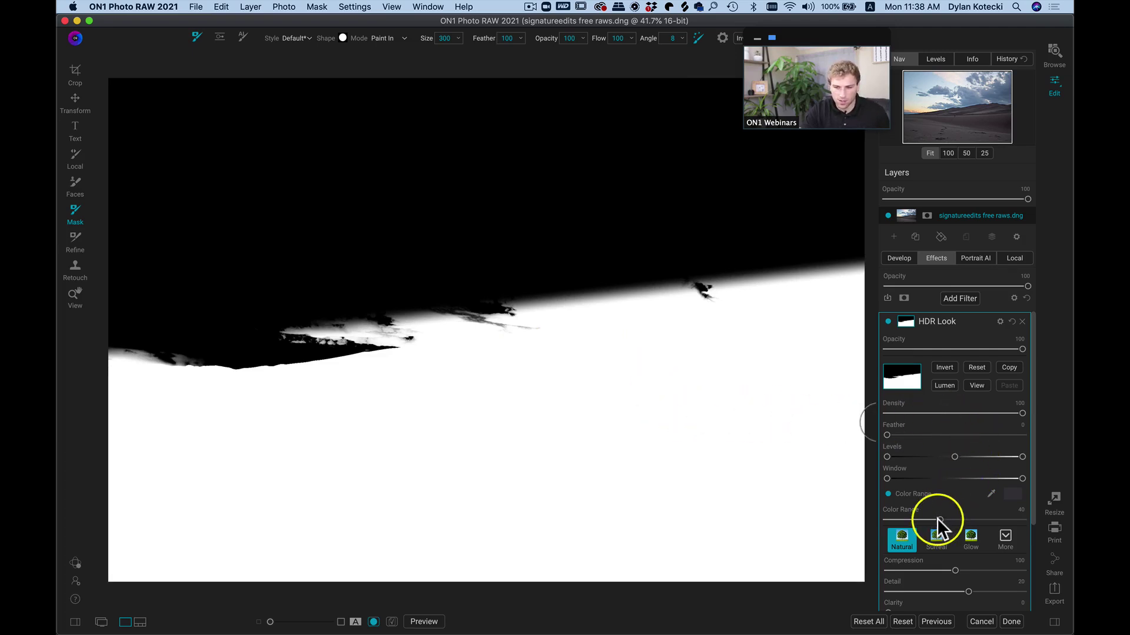
pyautogui.moveTo(933, 523); pyautogui.dragTo(902, 518)
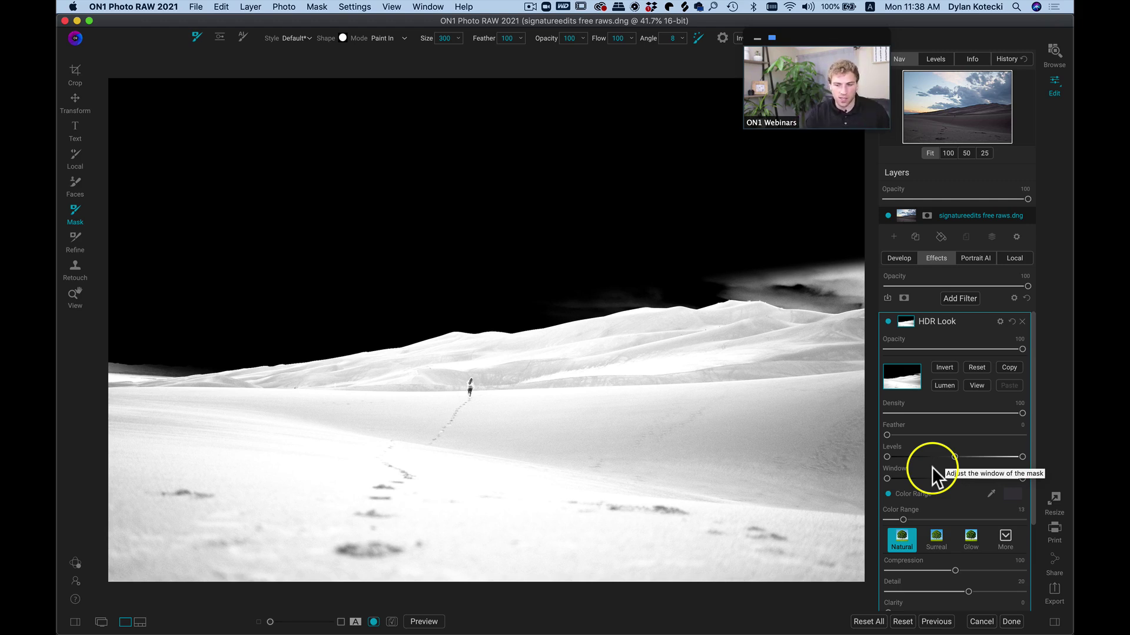
# - Harden the HDR Look mask by raising its midtone and lowering its white level, with Color Range at 12
pyautogui.moveTo(954, 456); pyautogui.dragTo(922, 457)
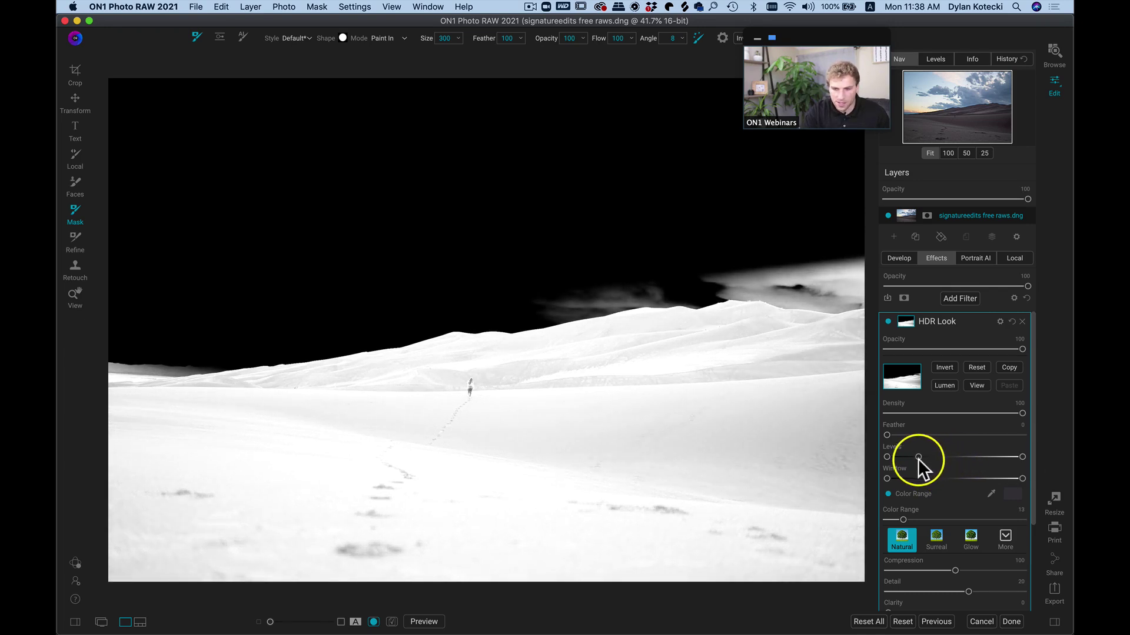
pyautogui.moveTo(1022, 457); pyautogui.dragTo(988, 461)
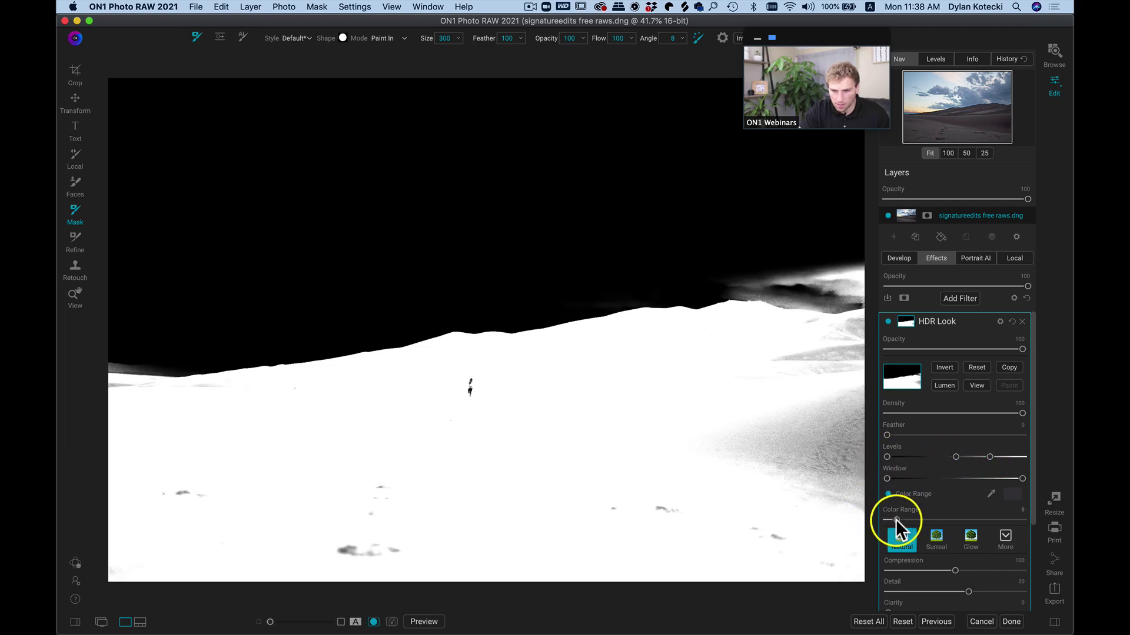
pyautogui.moveTo(895, 521); pyautogui.dragTo(902, 521)
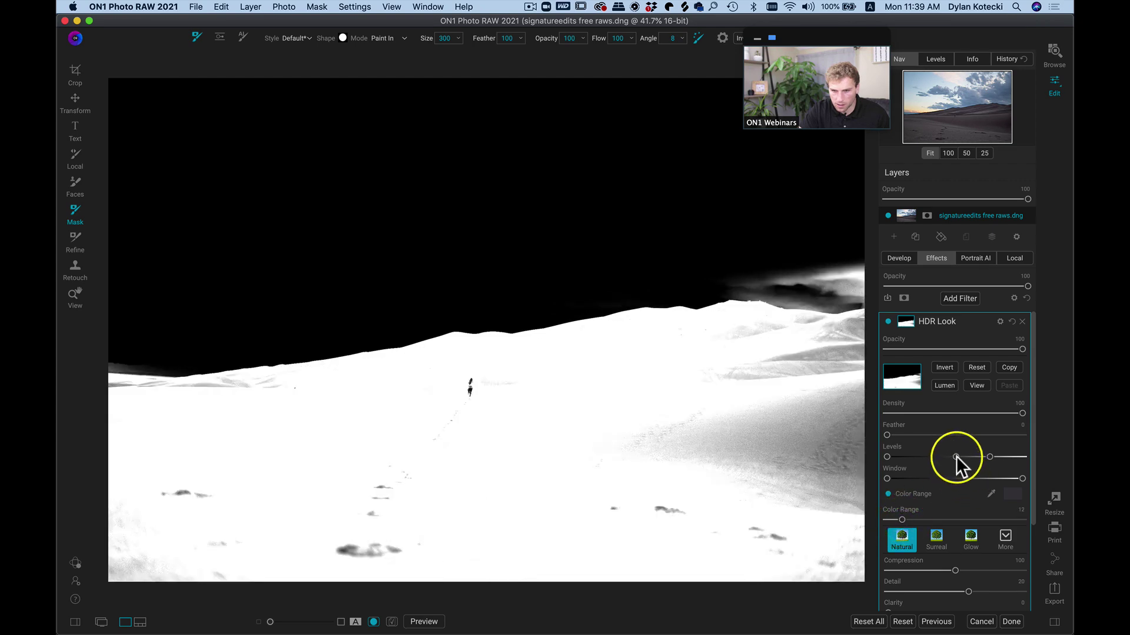
pyautogui.moveTo(958, 457)
pyautogui.mouseDown()
pyautogui.moveTo(988, 456)
pyautogui.moveTo(979, 457)
pyautogui.mouseUp()
# - Paint the stray clouds above the ridge out of the mask, and fill the dark foreground sand patches using a brush of size 1400
pyautogui.press('alt')
pyautogui.click(796, 272)
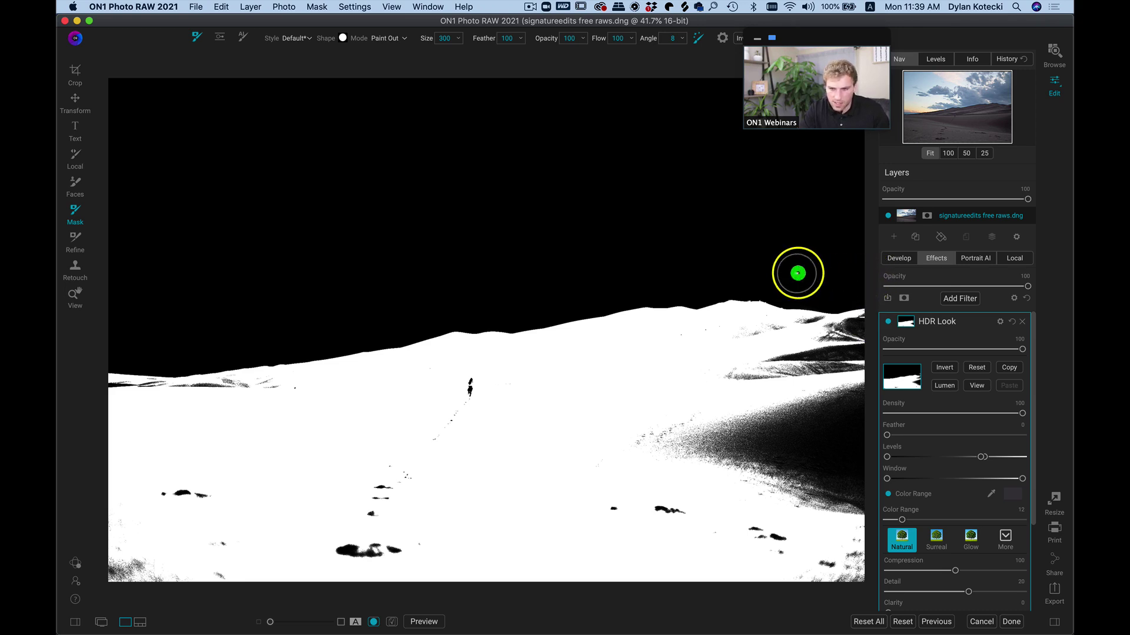
pyautogui.press(']')
pyautogui.press(']')
pyautogui.press(']')
pyautogui.press(']')
pyautogui.press(']')
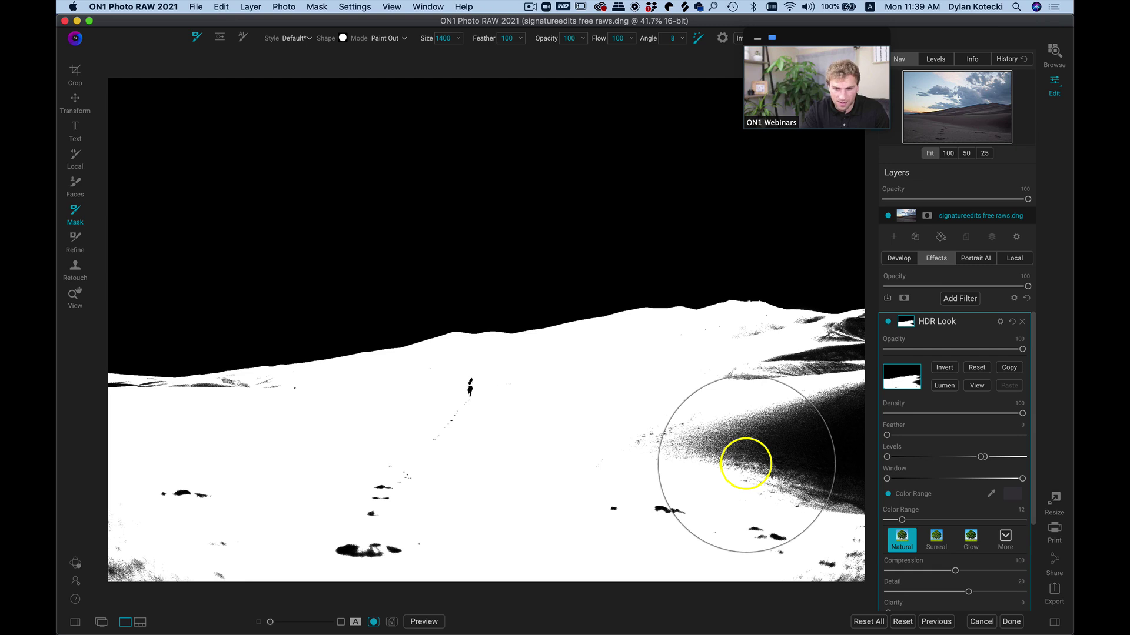
pyautogui.press('x')
pyautogui.moveTo(745, 464)
pyautogui.mouseDown()
pyautogui.moveTo(826, 488)
pyautogui.moveTo(837, 476)
pyautogui.moveTo(827, 444)
pyautogui.moveTo(800, 426)
pyautogui.moveTo(789, 484)
pyautogui.moveTo(466, 556)
pyautogui.moveTo(286, 558)
pyautogui.moveTo(189, 538)
pyautogui.moveTo(441, 497)
pyautogui.mouseUp()
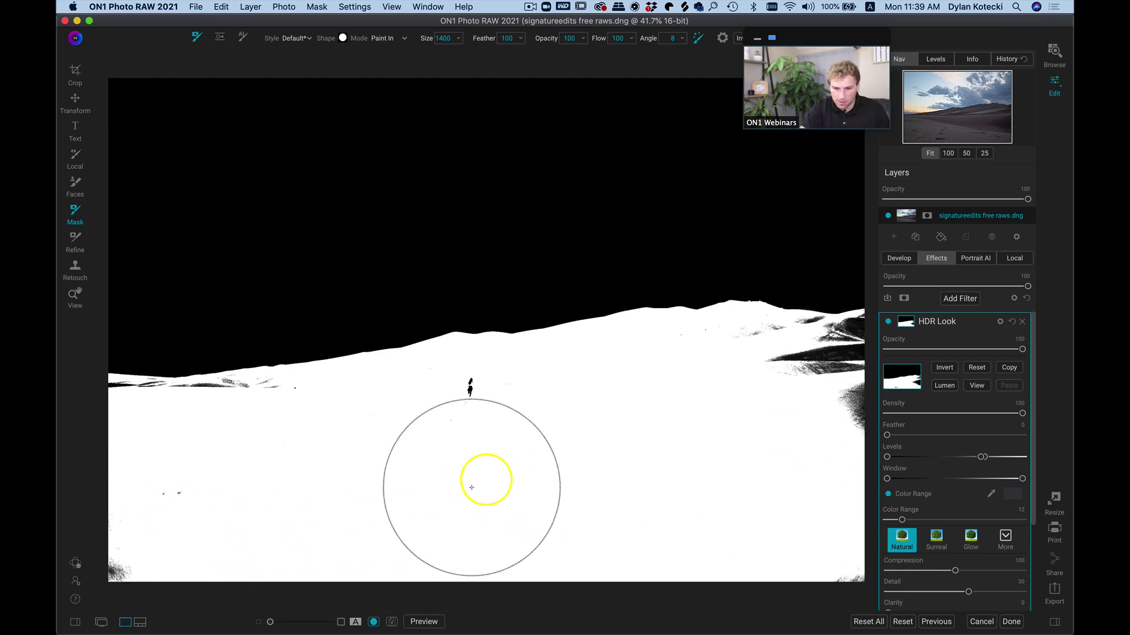
# - With a brush of size 700, paint the walking figure, the dark dune areas by the far edge and the near foreground corner into the mask
pyautogui.press('[')
pyautogui.press('[')
pyautogui.press('[')
pyautogui.click(470, 401)
pyautogui.moveTo(470, 401)
pyautogui.mouseDown()
pyautogui.moveTo(685, 424)
pyautogui.moveTo(800, 413)
pyautogui.moveTo(811, 384)
pyautogui.moveTo(860, 374)
pyautogui.moveTo(788, 364)
pyautogui.mouseUp()
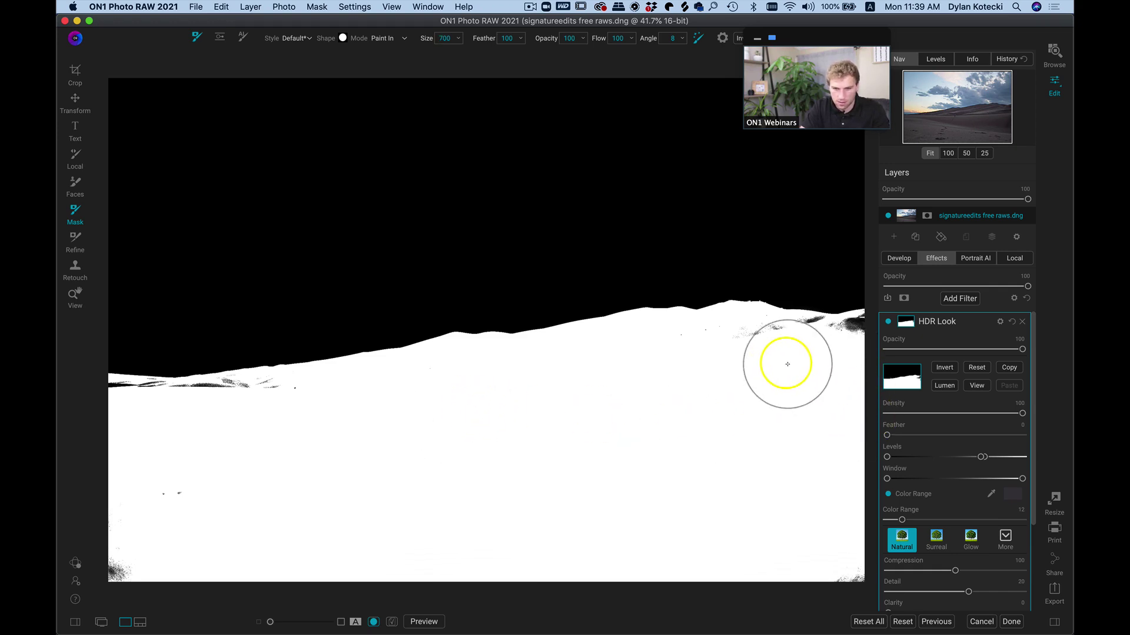
pyautogui.moveTo(122, 562); pyautogui.dragTo(374, 538)
# - Hide the mask view and compare the dunes photo with and without the HDR Look filter
pyautogui.click(976, 385)
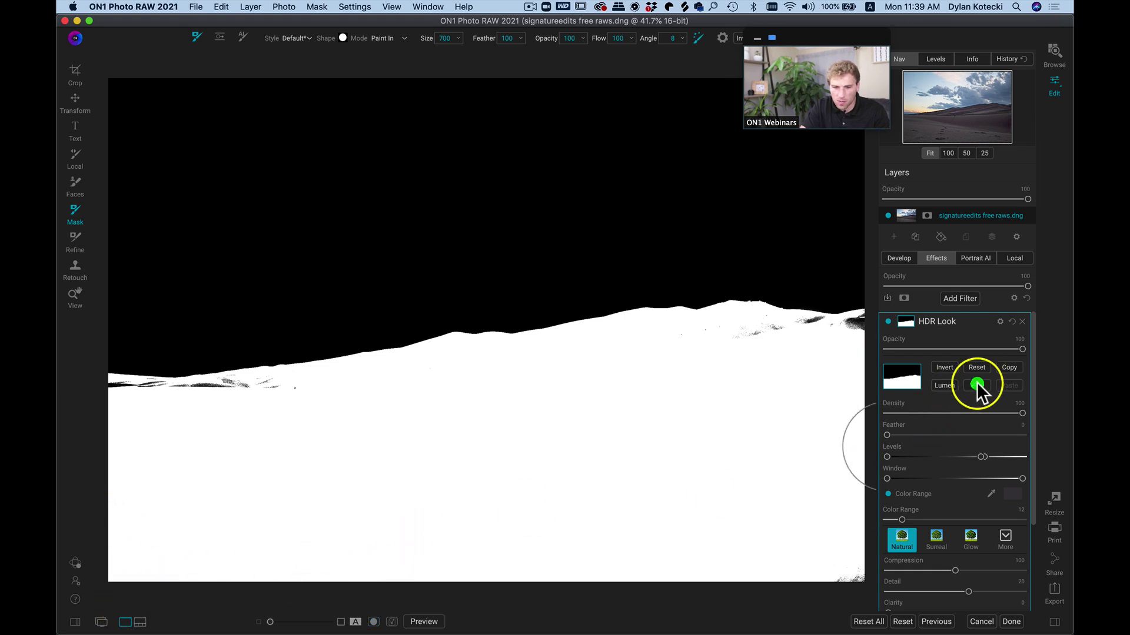
pyautogui.click(886, 321)
pyautogui.click(886, 321)
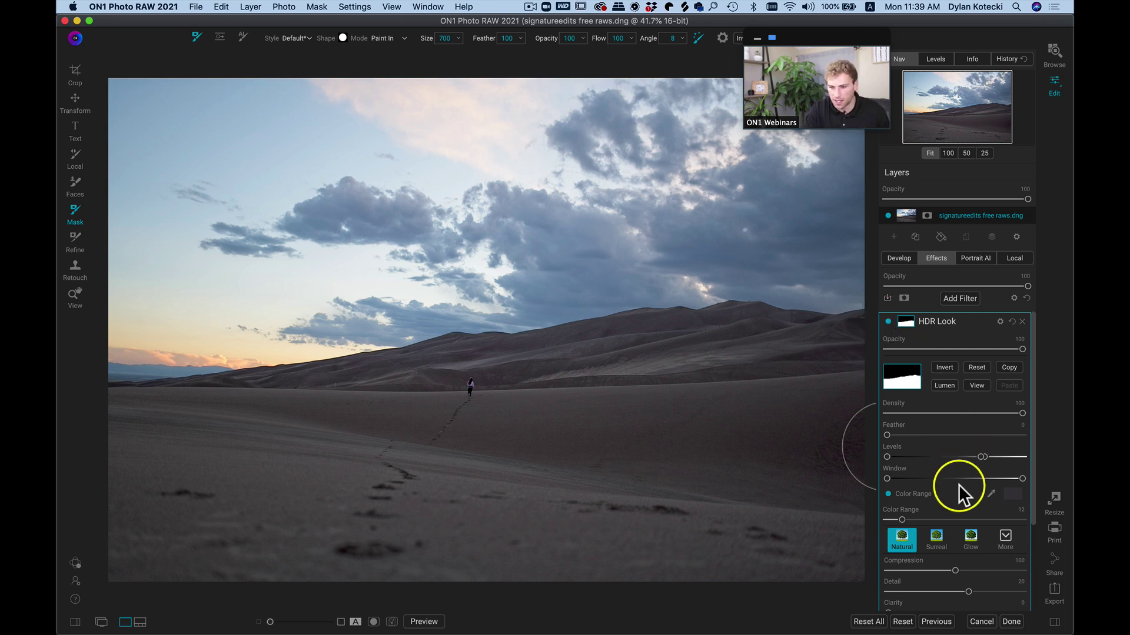
# - Set the HDR Look's Clarity to 20, Shadows to 27 and Vibrance to 48, and compare the photo with and without the filter
pyautogui.scroll(-3, 959, 484)
pyautogui.moveTo(921, 535); pyautogui.dragTo(915, 536)
pyautogui.moveTo(954, 580); pyautogui.dragTo(986, 599)
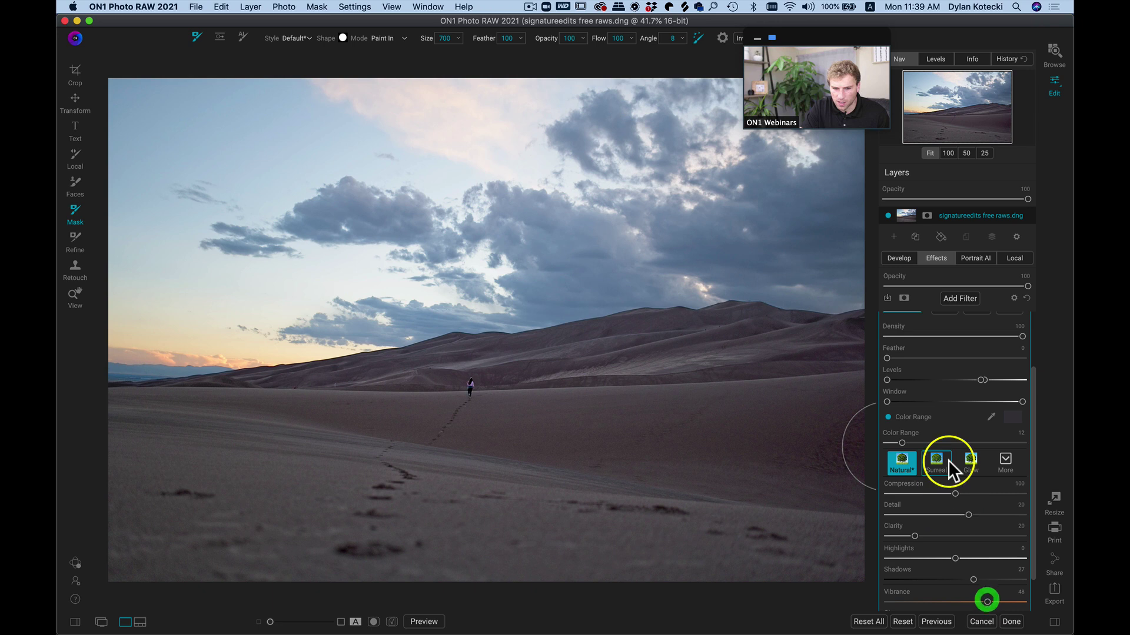
pyautogui.scroll(3, 908, 330)
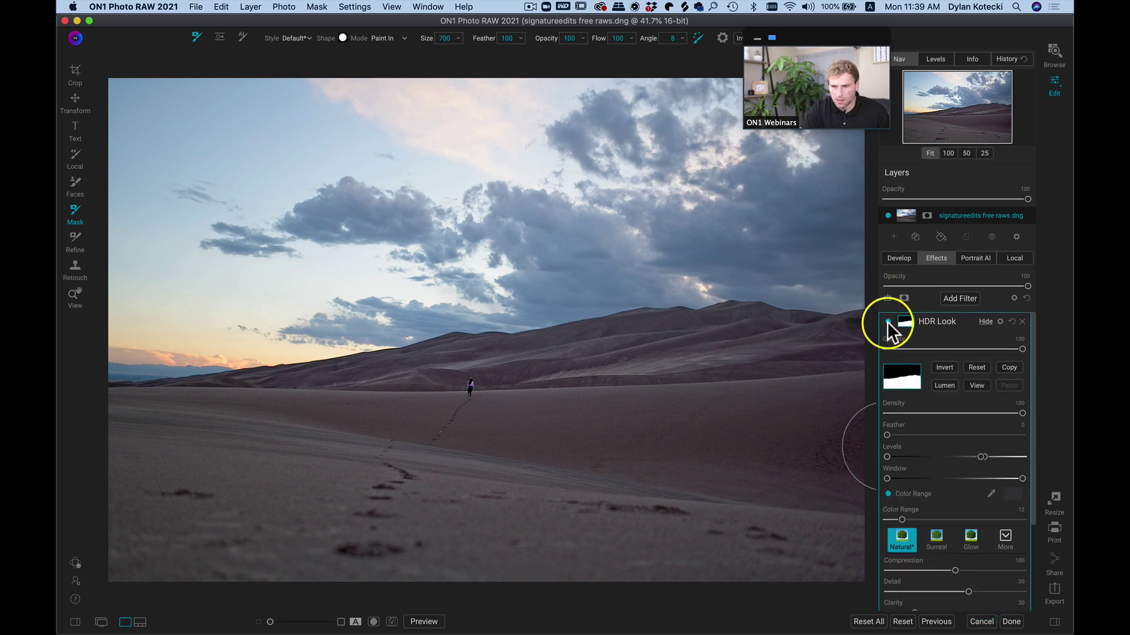
pyautogui.click(887, 321)
pyautogui.click(888, 321)
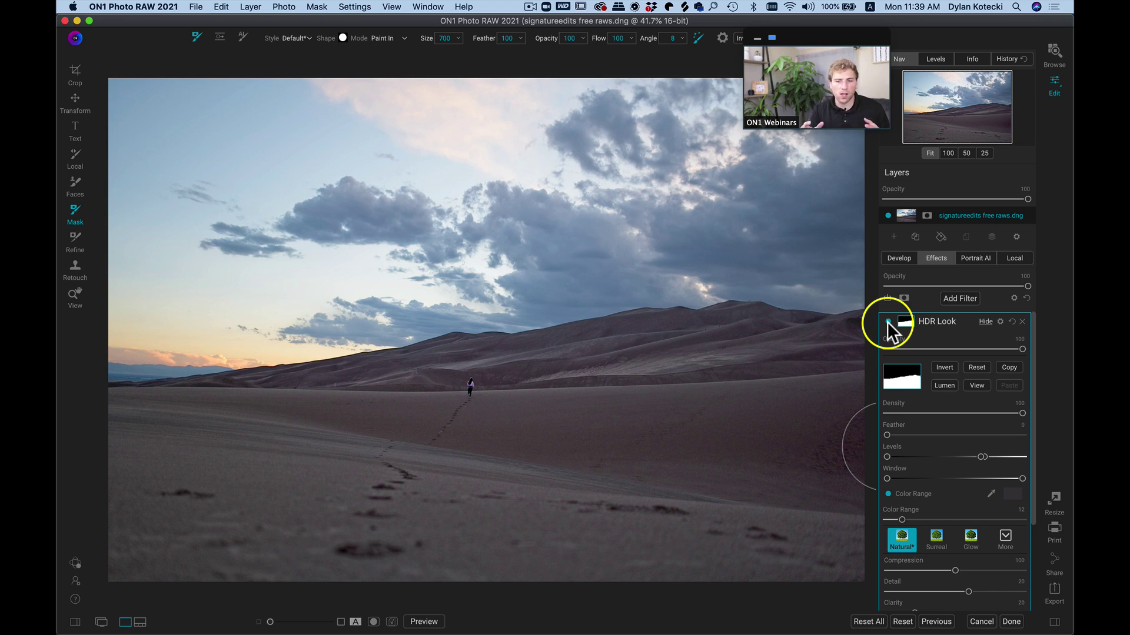
# - Copy the HDR Look mask, add a Color Enhancer filter, and paste and invert the mask so it covers only the sky
pyautogui.click(1008, 369)
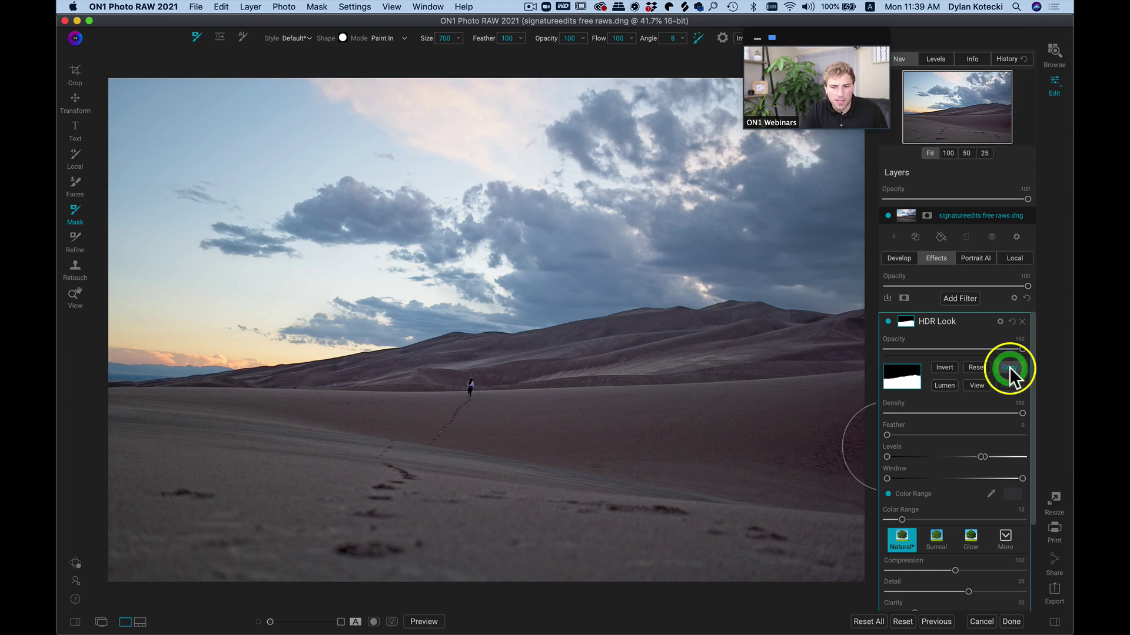
pyautogui.click(960, 298)
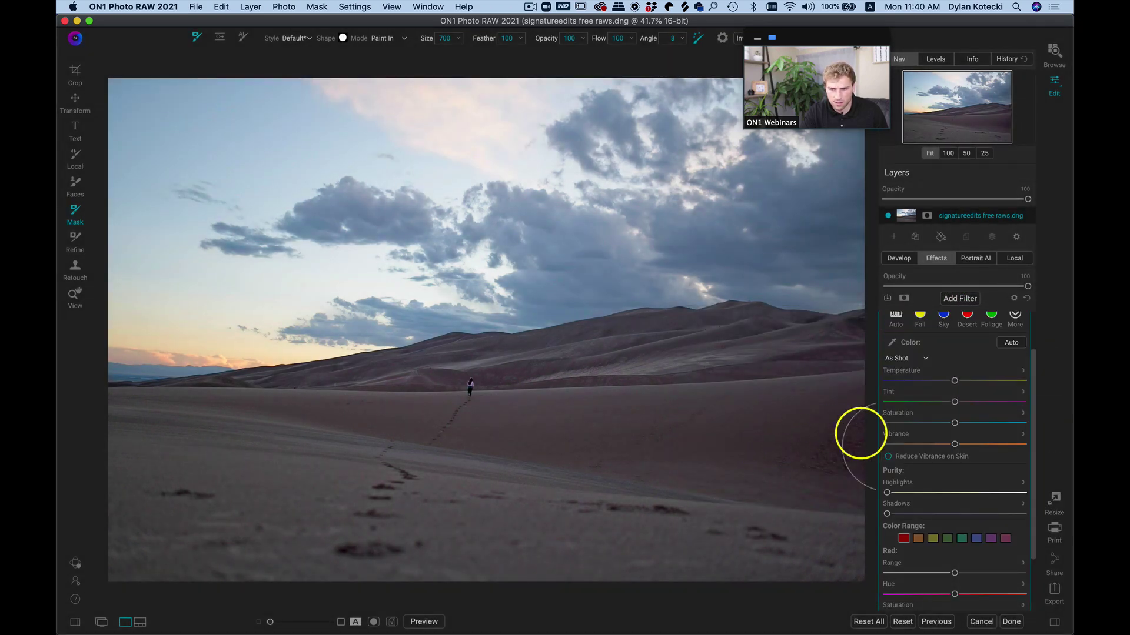
pyautogui.scroll(3, 1011, 454)
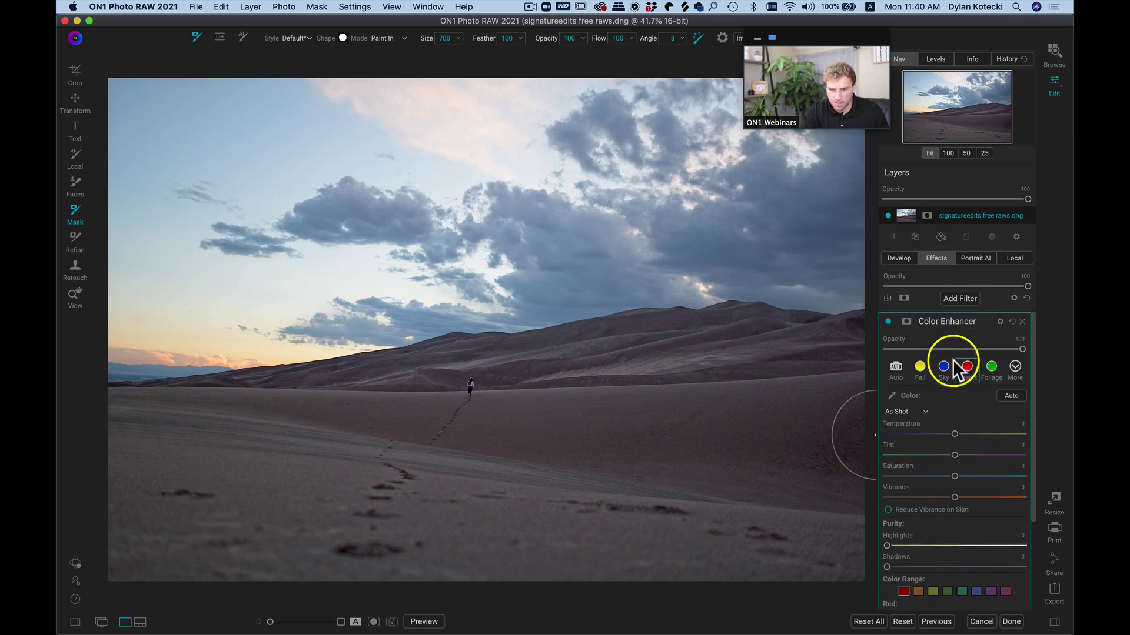
pyautogui.click(904, 321)
pyautogui.click(1009, 386)
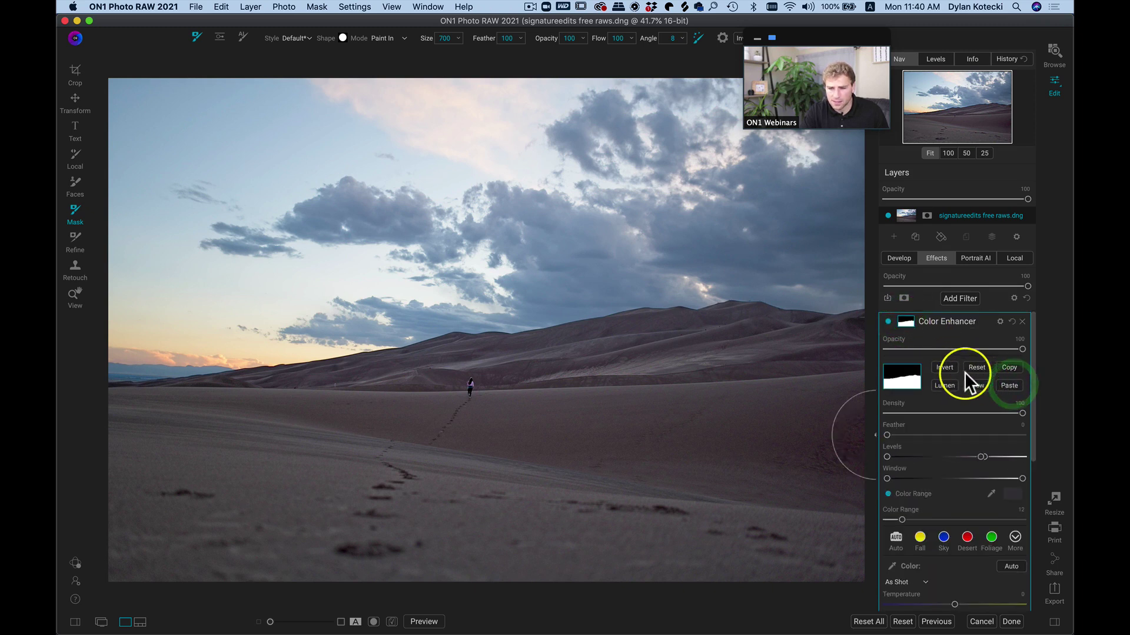
pyautogui.click(948, 364)
# - Set the Color Enhancer's Saturation to 20 and Vibrance to about 18, and warm its Temperature for the sky
pyautogui.scroll(-5, 953, 474)
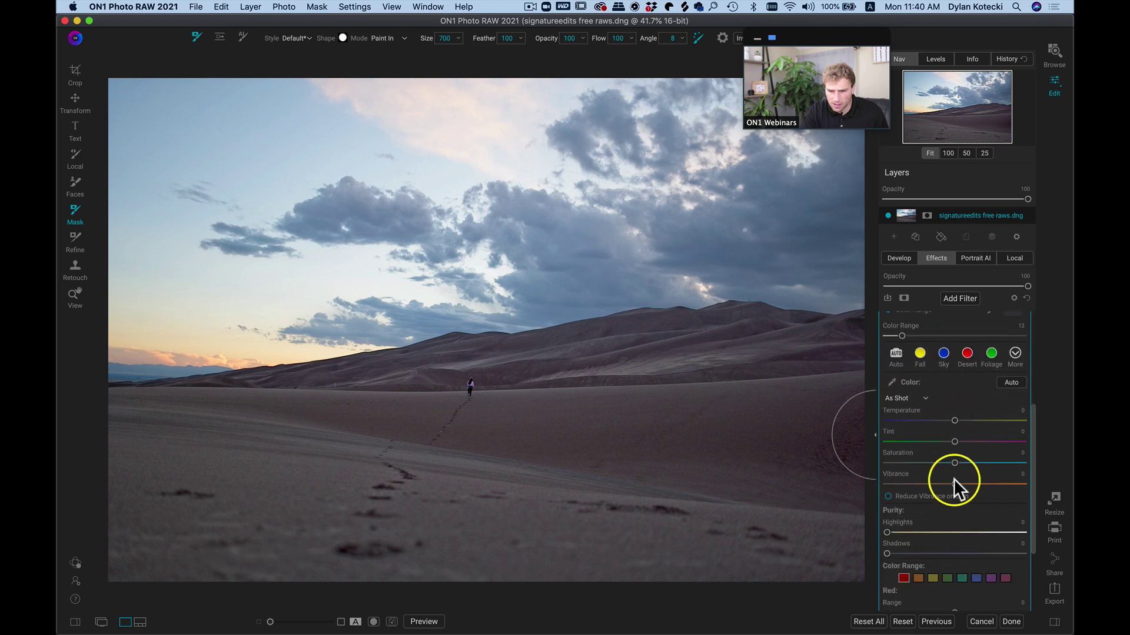
pyautogui.moveTo(955, 462); pyautogui.dragTo(984, 463)
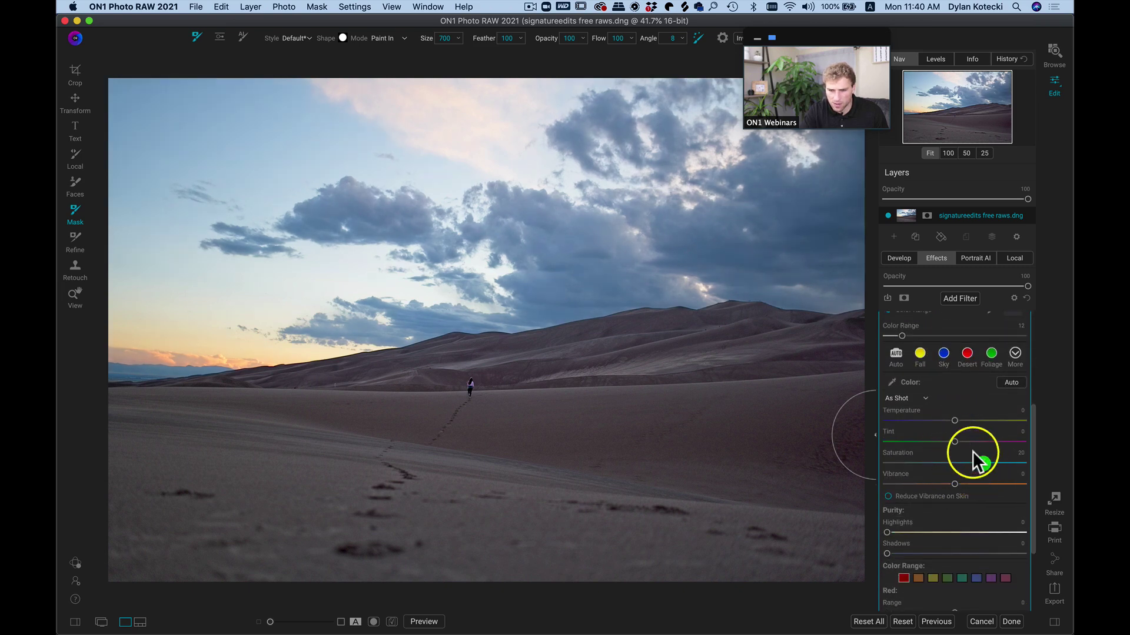
pyautogui.moveTo(954, 420)
pyautogui.mouseDown()
pyautogui.moveTo(990, 419)
pyautogui.moveTo(973, 419)
pyautogui.mouseUp()
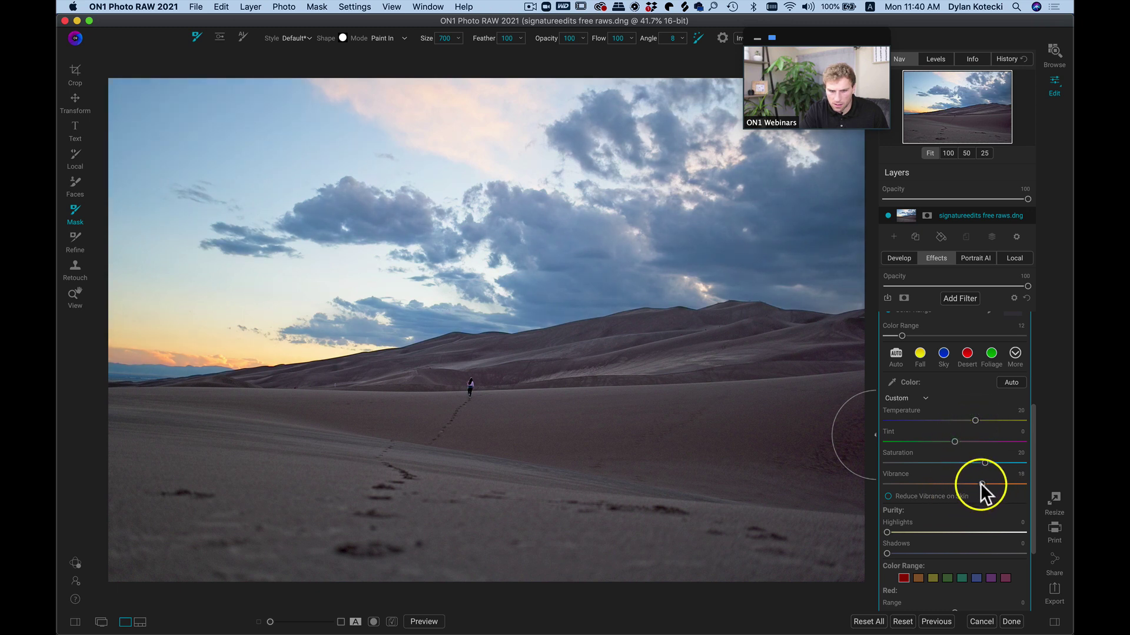
pyautogui.scroll(3, 981, 483)
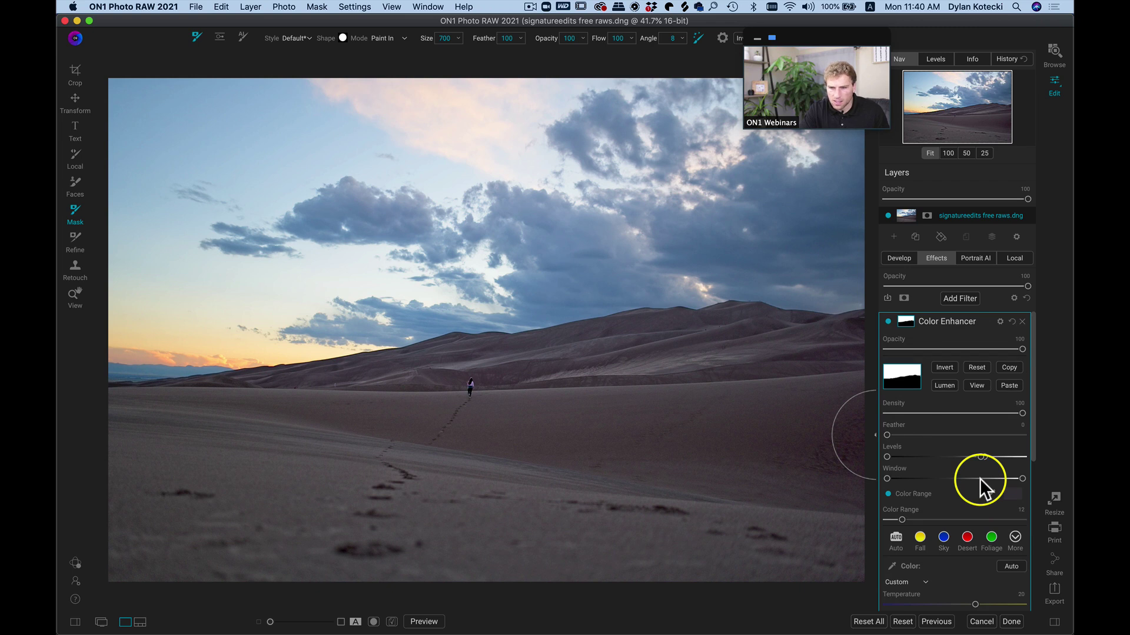
# - Open a local adjustment and give it the copied dune mask, inverted so it darkens only the sky
pyautogui.click(1010, 258)
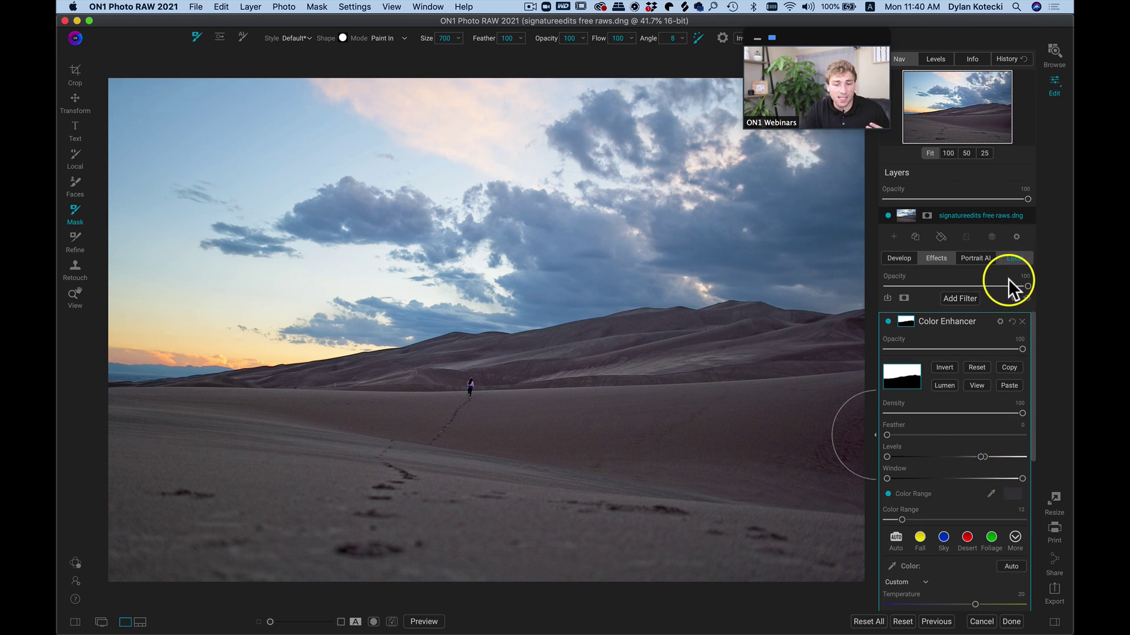
pyautogui.click(898, 299)
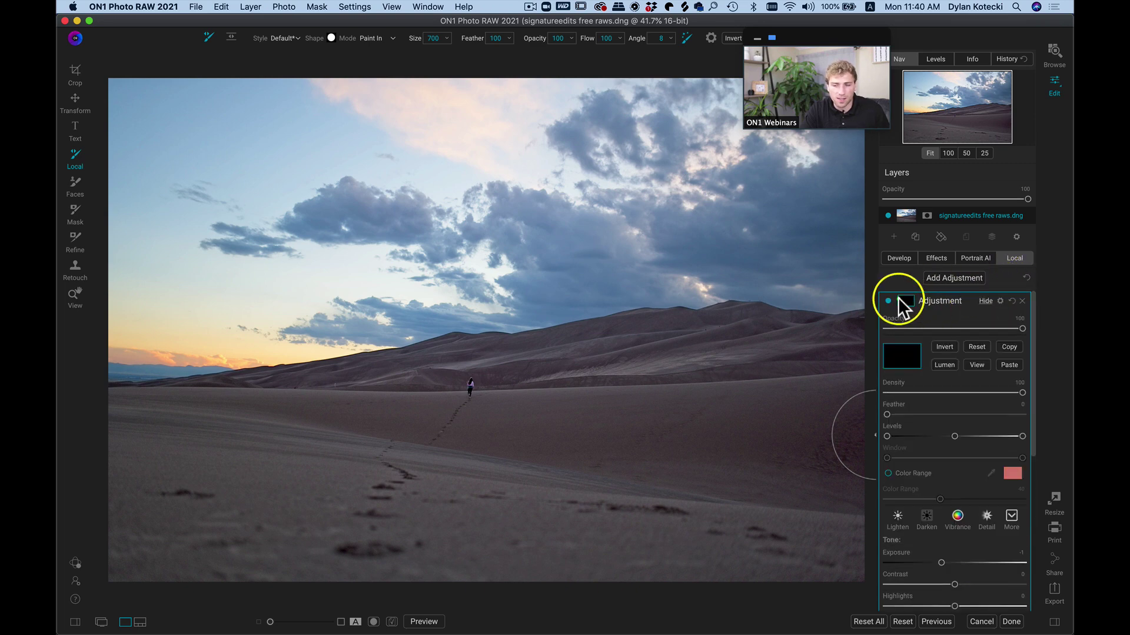
pyautogui.click(1008, 364)
pyautogui.click(946, 345)
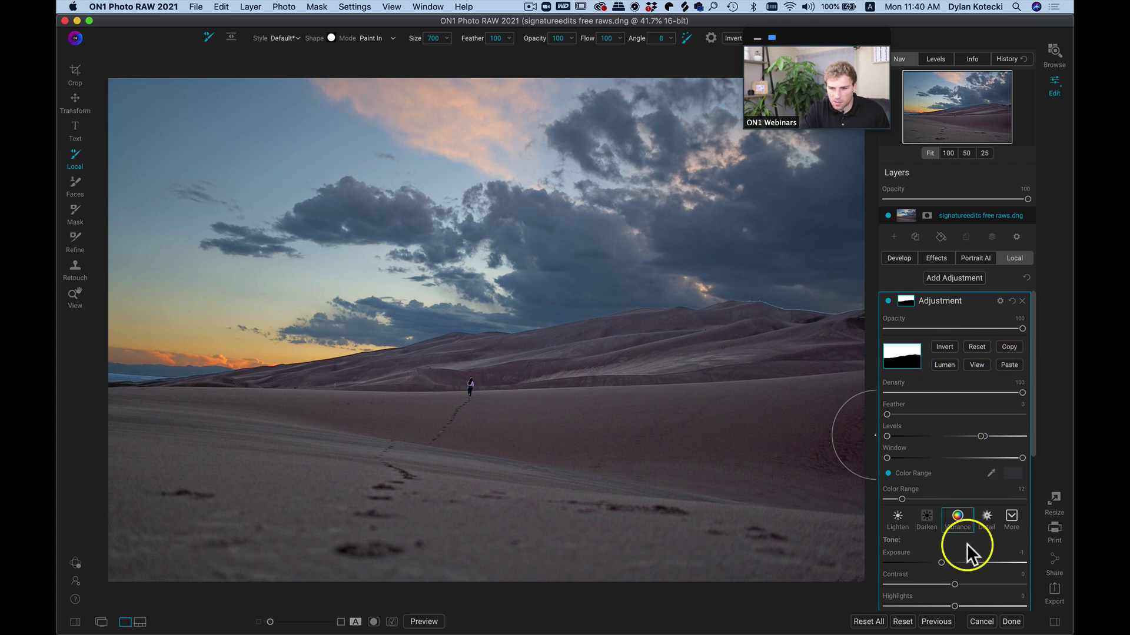
# - Set the sky adjustment's Exposure to -0.6 and Opacity to 48, and compare the photo with and without it
pyautogui.moveTo(940, 562)
pyautogui.mouseDown()
pyautogui.moveTo(927, 562)
pyautogui.moveTo(946, 562)
pyautogui.mouseUp()
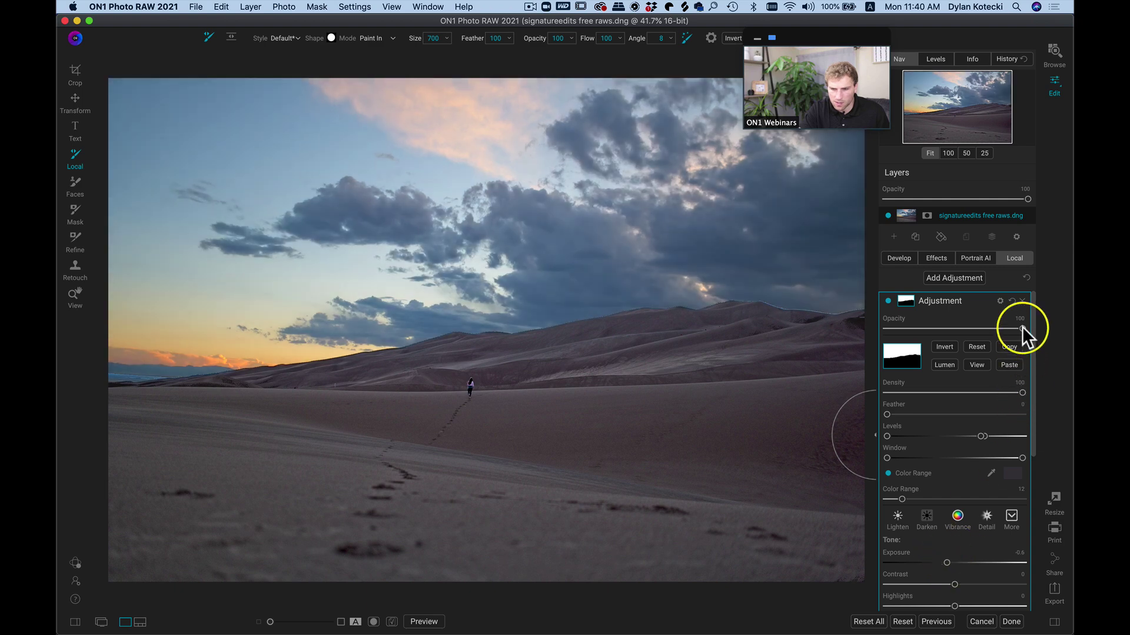
pyautogui.moveTo(962, 333); pyautogui.dragTo(935, 340)
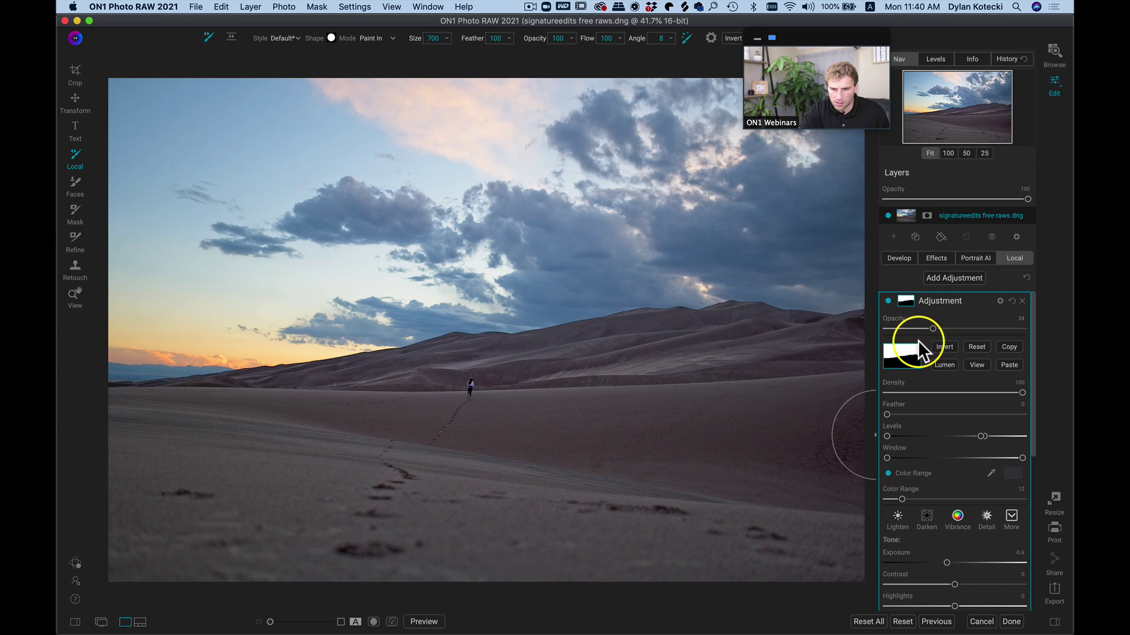
pyautogui.moveTo(951, 336); pyautogui.dragTo(945, 337)
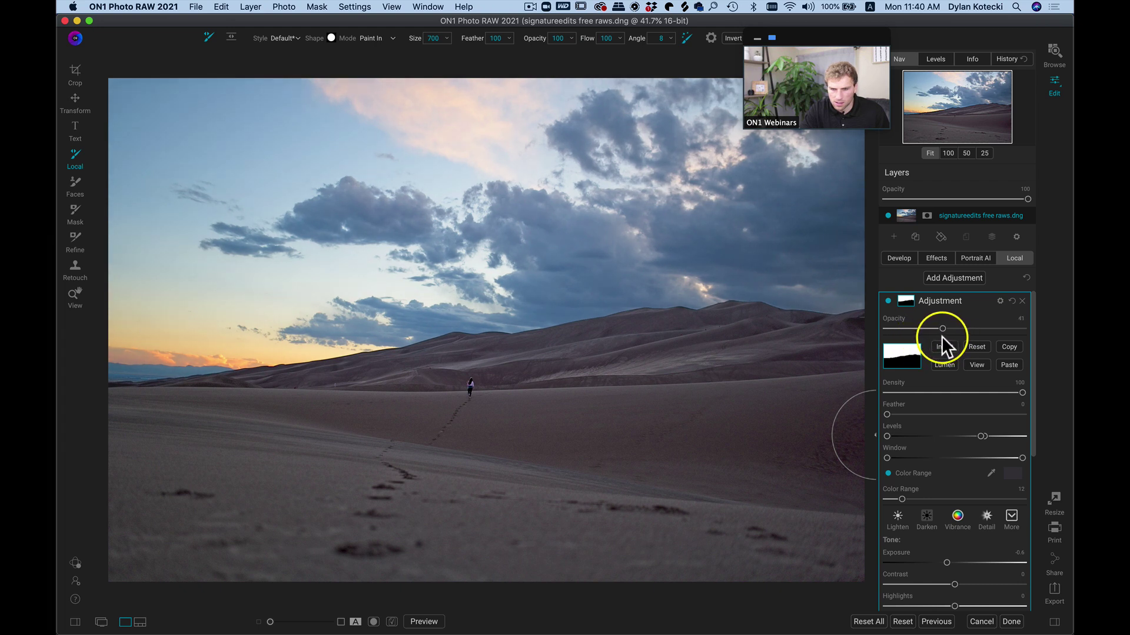
pyautogui.moveTo(949, 336); pyautogui.dragTo(952, 336)
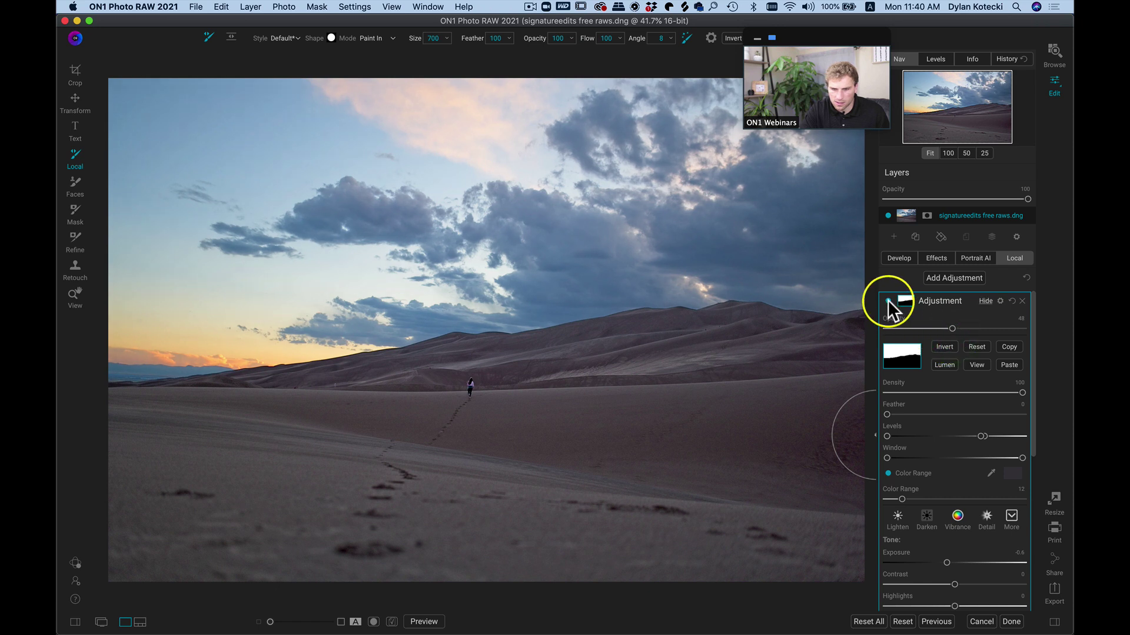
pyautogui.click(887, 301)
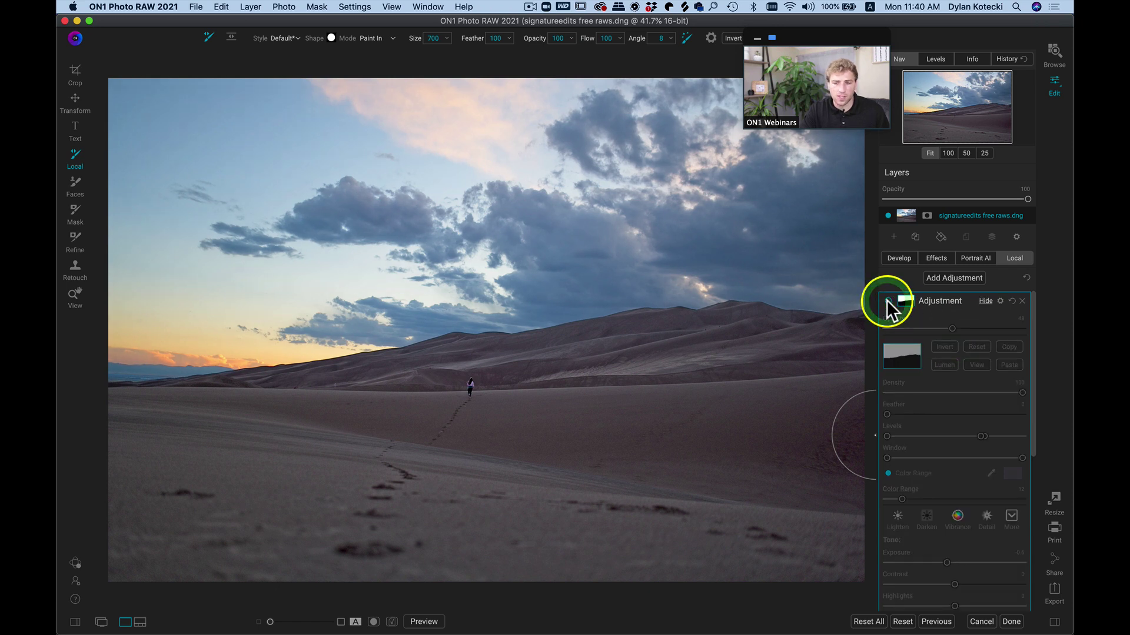
pyautogui.click(887, 300)
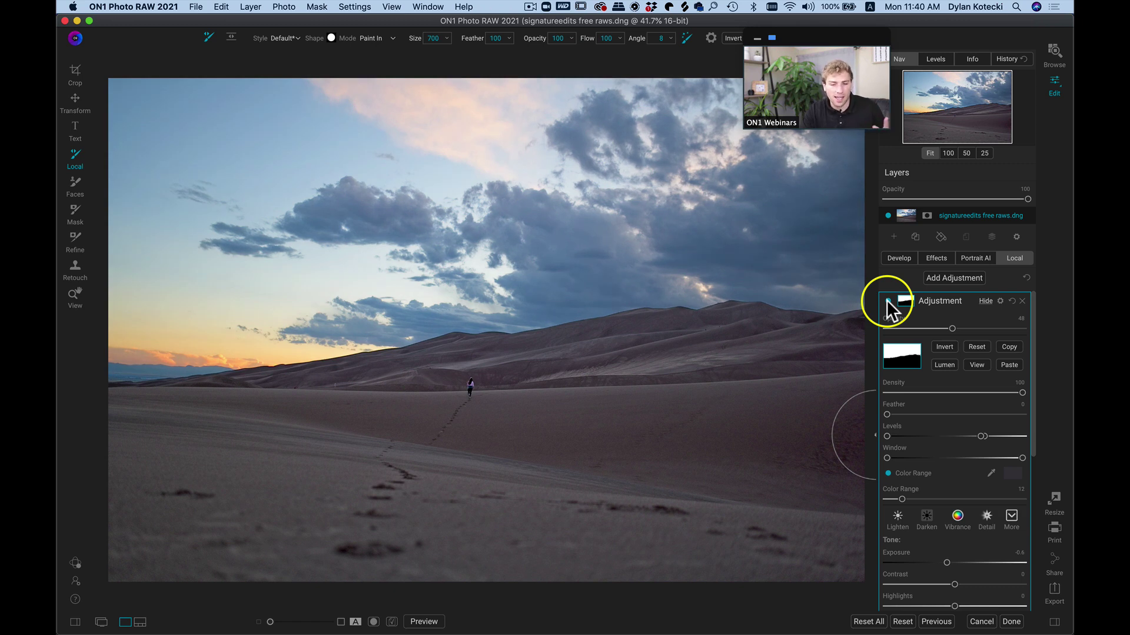
# - Blend the sky adjustment's mask along the dune ridge by painting in with a size 150 brush at 26 opacity
pyautogui.press('z')
pyautogui.click(770, 314)
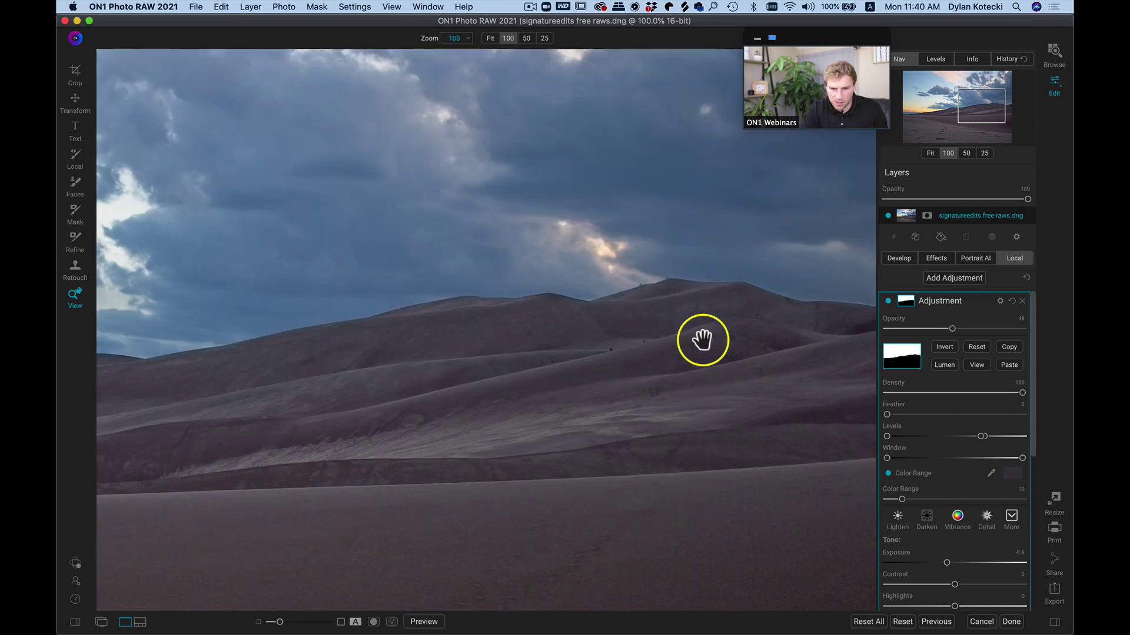
pyautogui.click(703, 340)
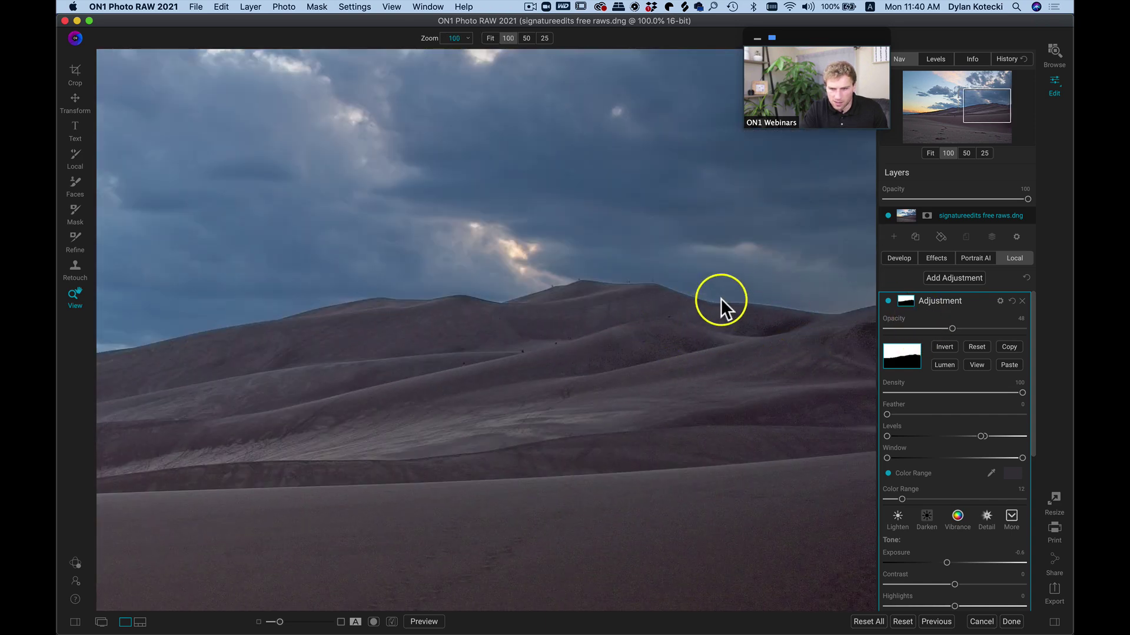
pyautogui.click(725, 334)
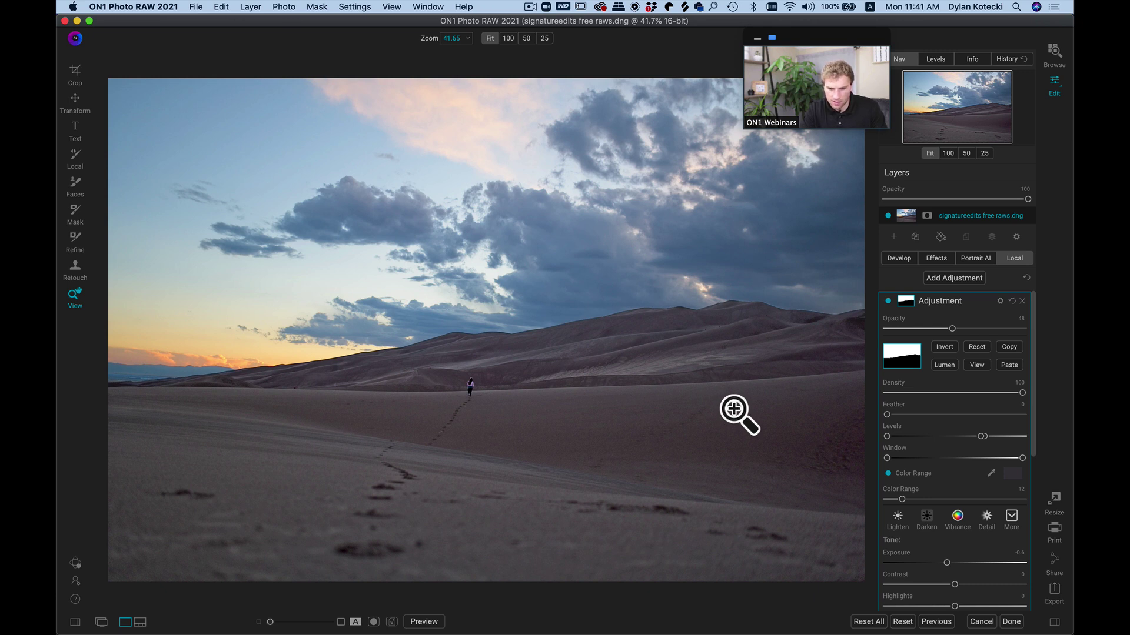
pyautogui.press('b')
pyautogui.press('k')
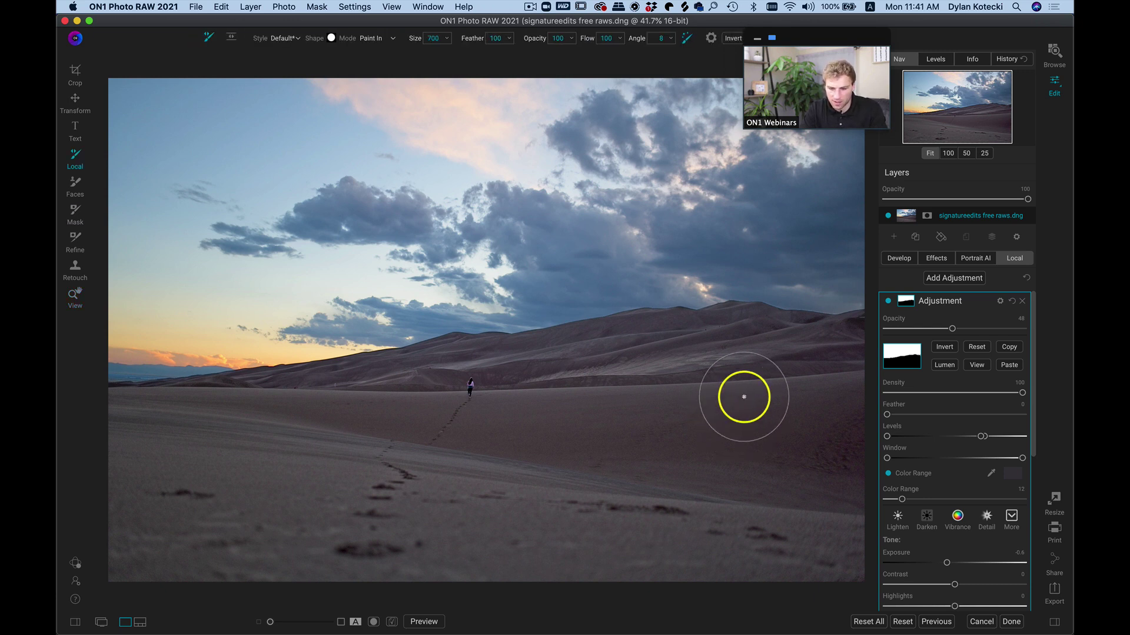
pyautogui.press('[')
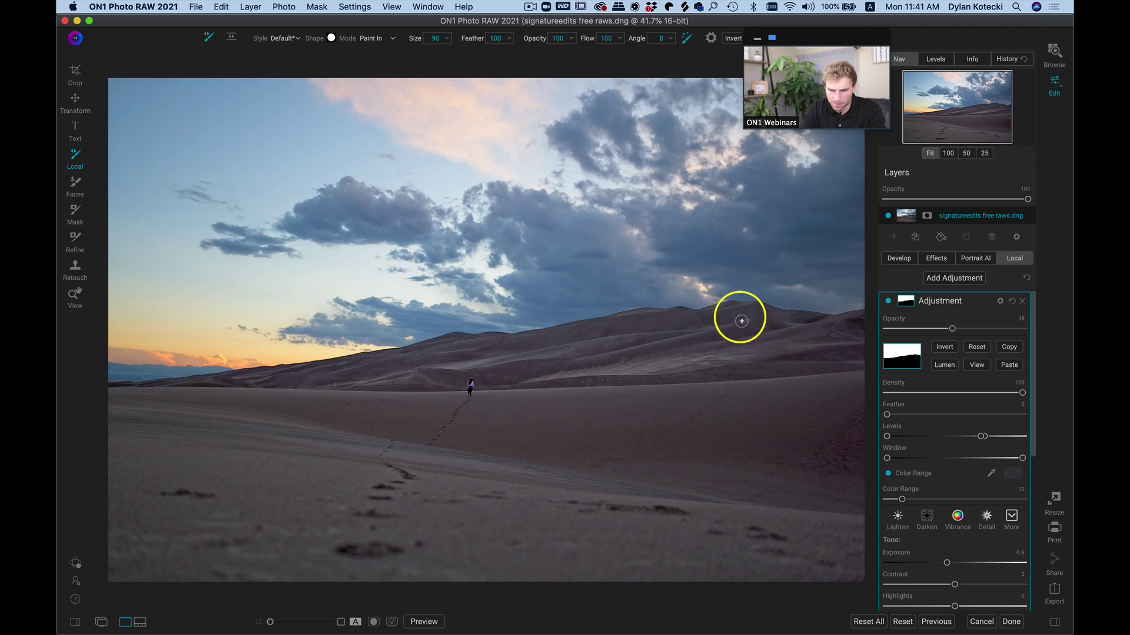
pyautogui.press(']')
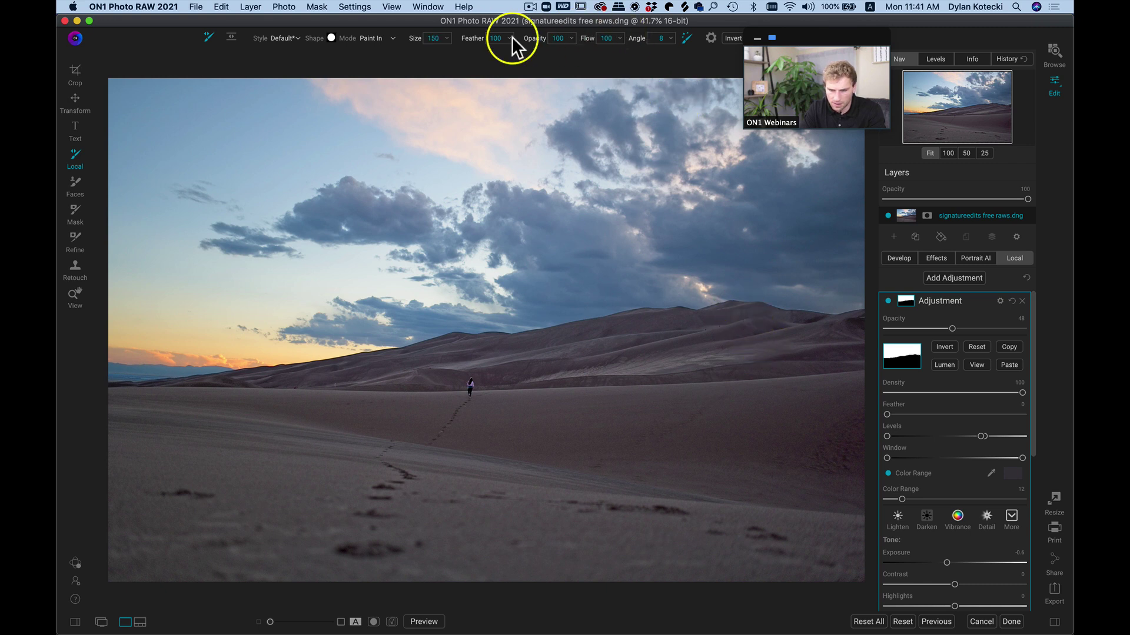
pyautogui.moveTo(539, 41)
pyautogui.mouseDown()
pyautogui.moveTo(464, 52)
pyautogui.moveTo(475, 50)
pyautogui.mouseUp()
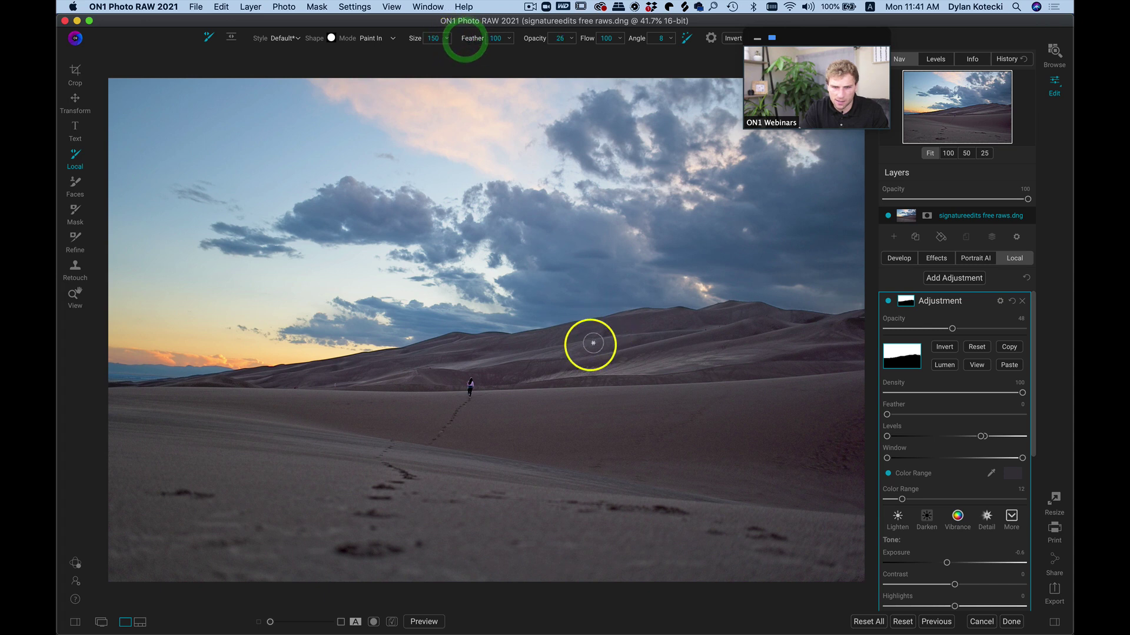
pyautogui.moveTo(615, 313); pyautogui.dragTo(785, 309)
pyautogui.click(814, 307)
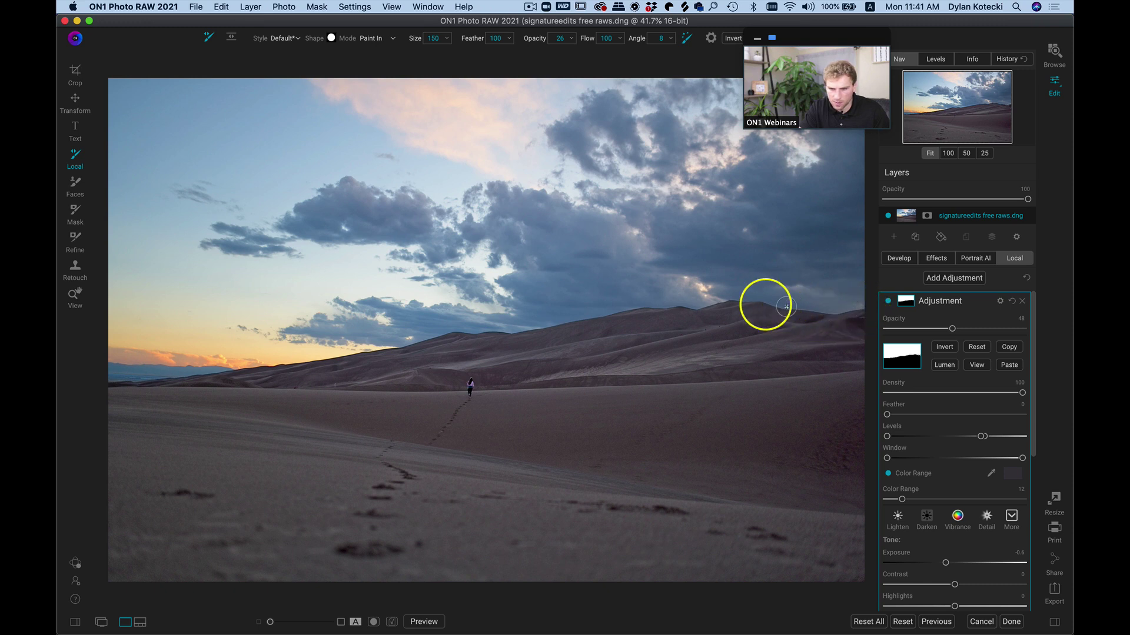
pyautogui.moveTo(871, 309)
pyautogui.mouseDown()
pyautogui.moveTo(707, 300)
pyautogui.moveTo(580, 333)
pyautogui.mouseUp()
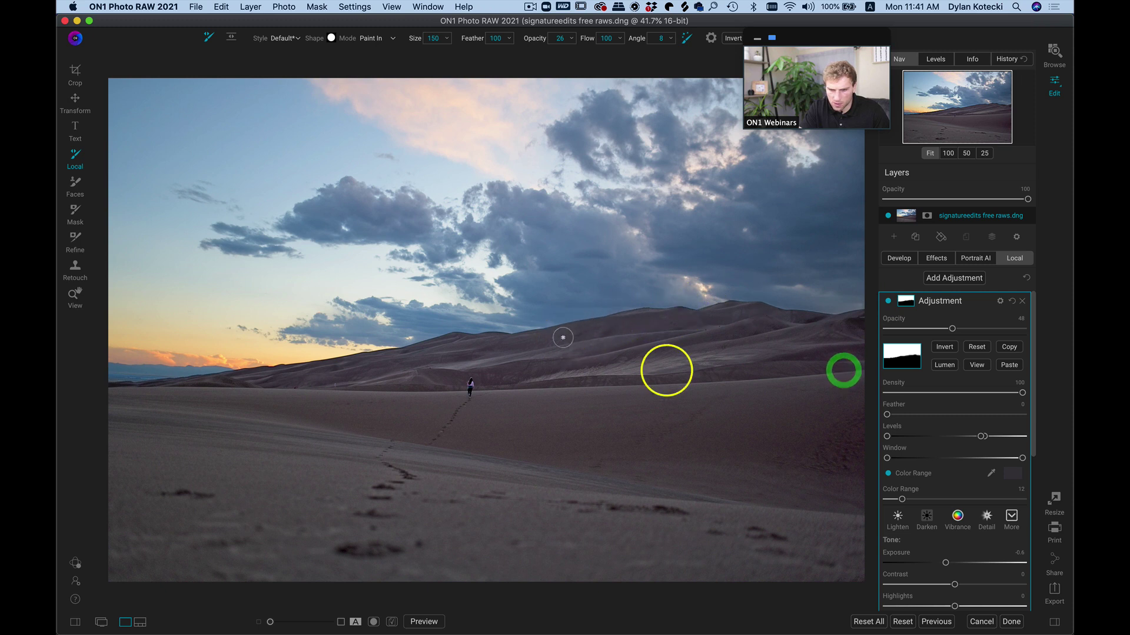
# - Compare the photo with and without the sky adjustment, and the full edit against the original
pyautogui.click(887, 301)
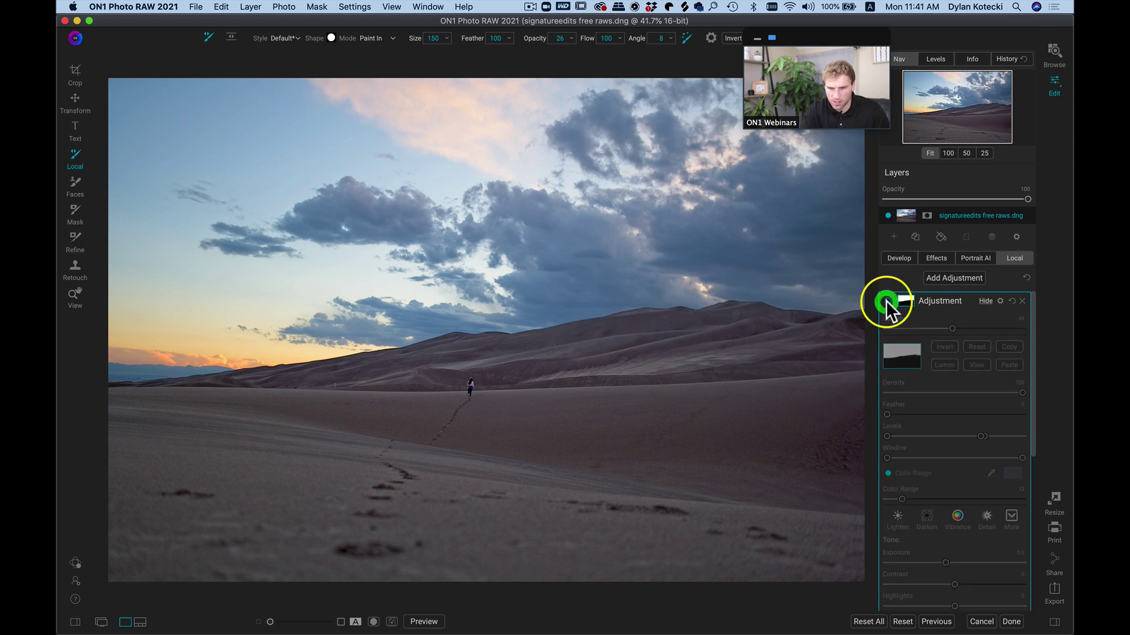
pyautogui.click(887, 301)
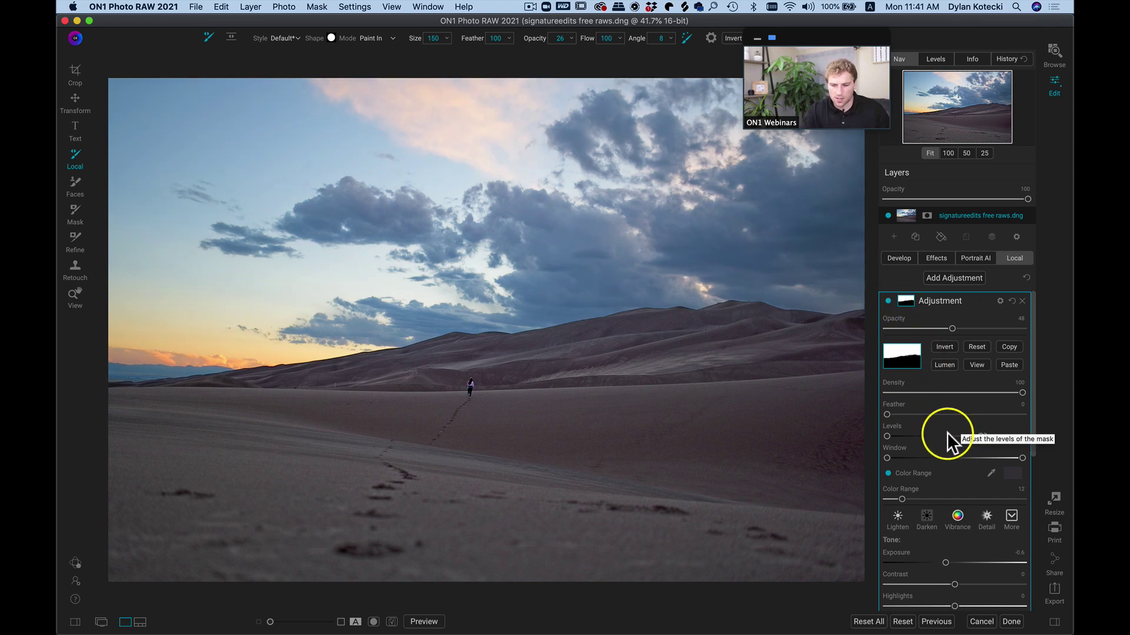
pyautogui.press('\\')
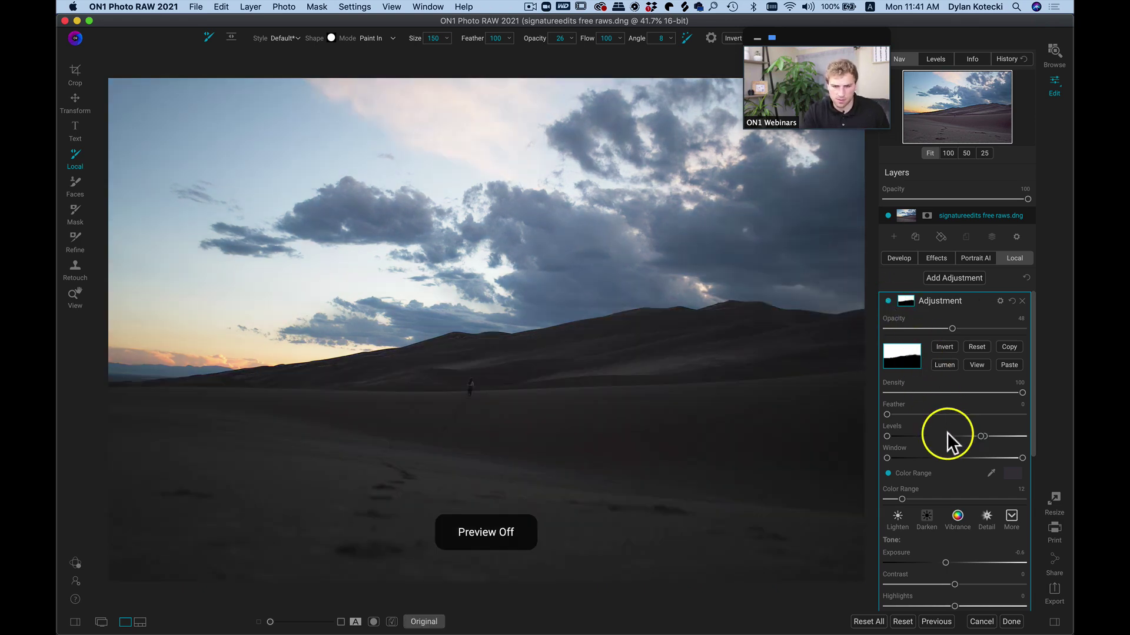
pyautogui.press('\\')
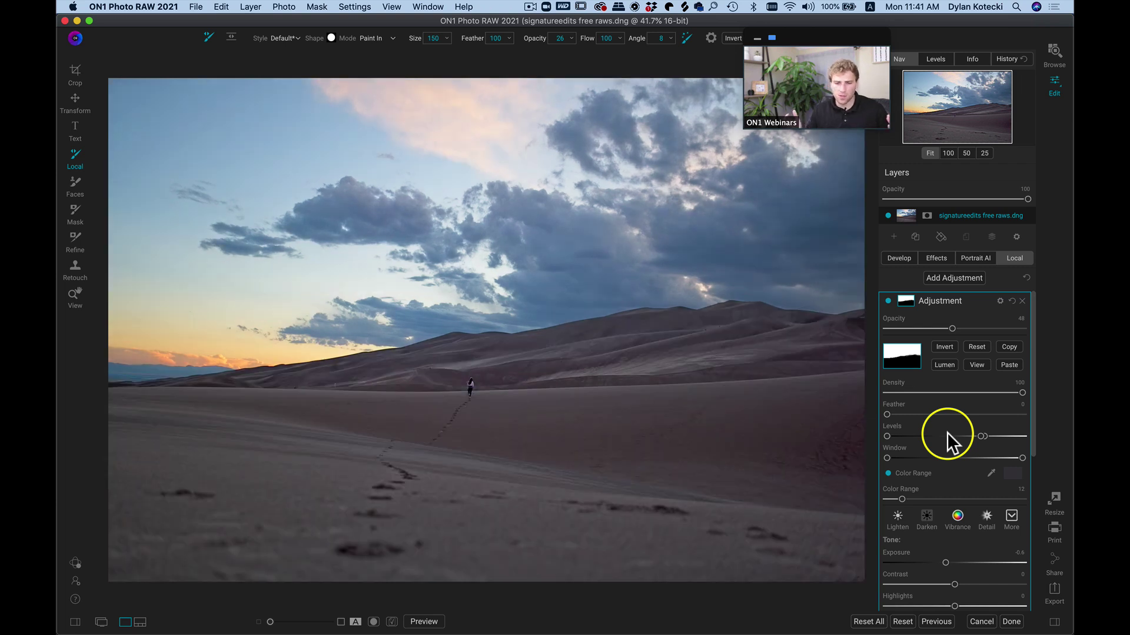